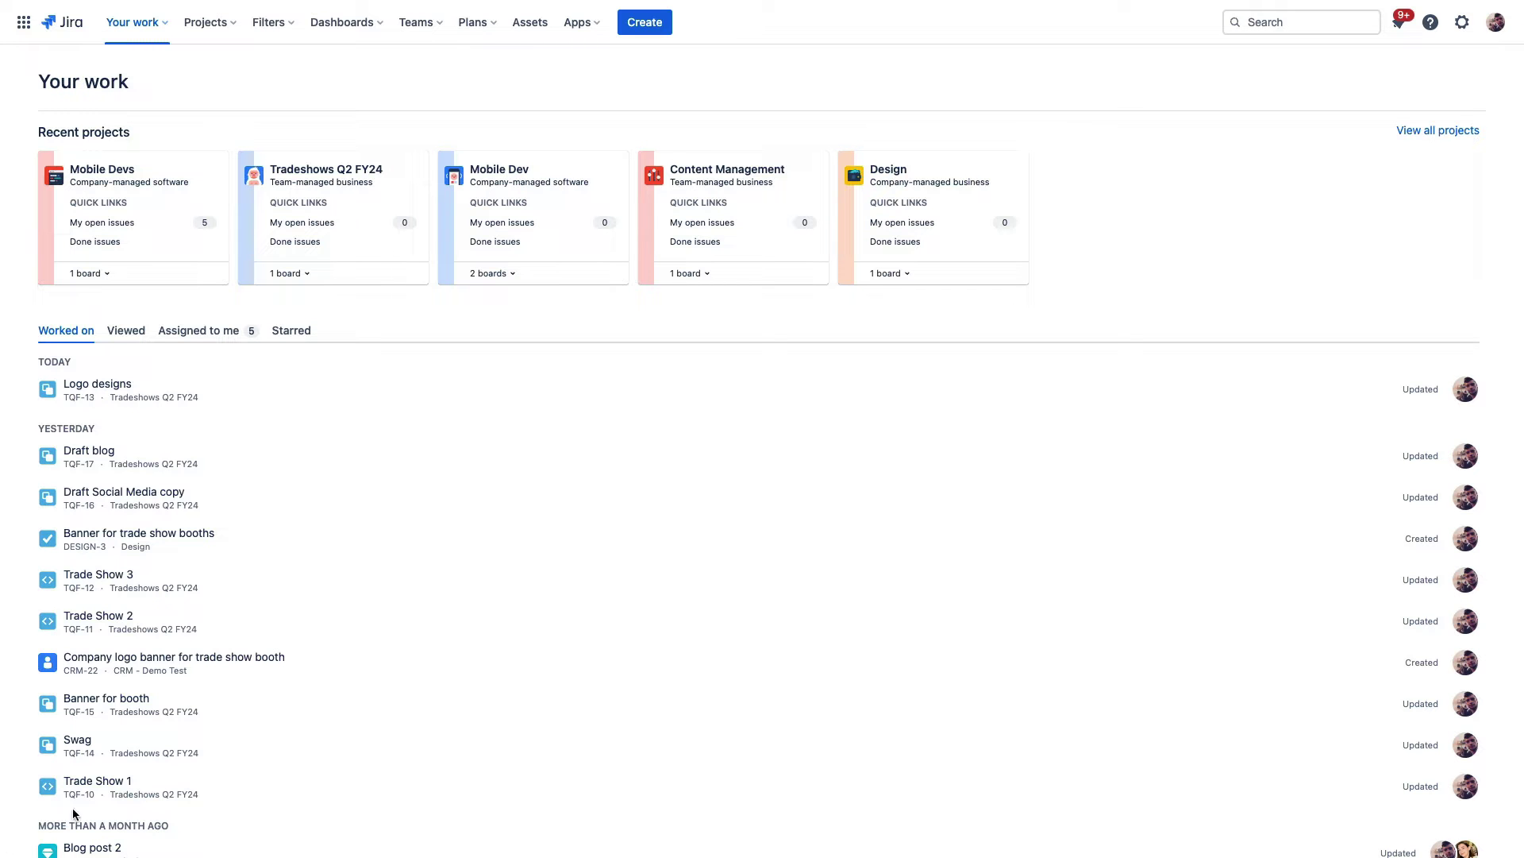
- Start a new project, browse the template categories, then view the Scrum template under Software development
left_click(231, 23)
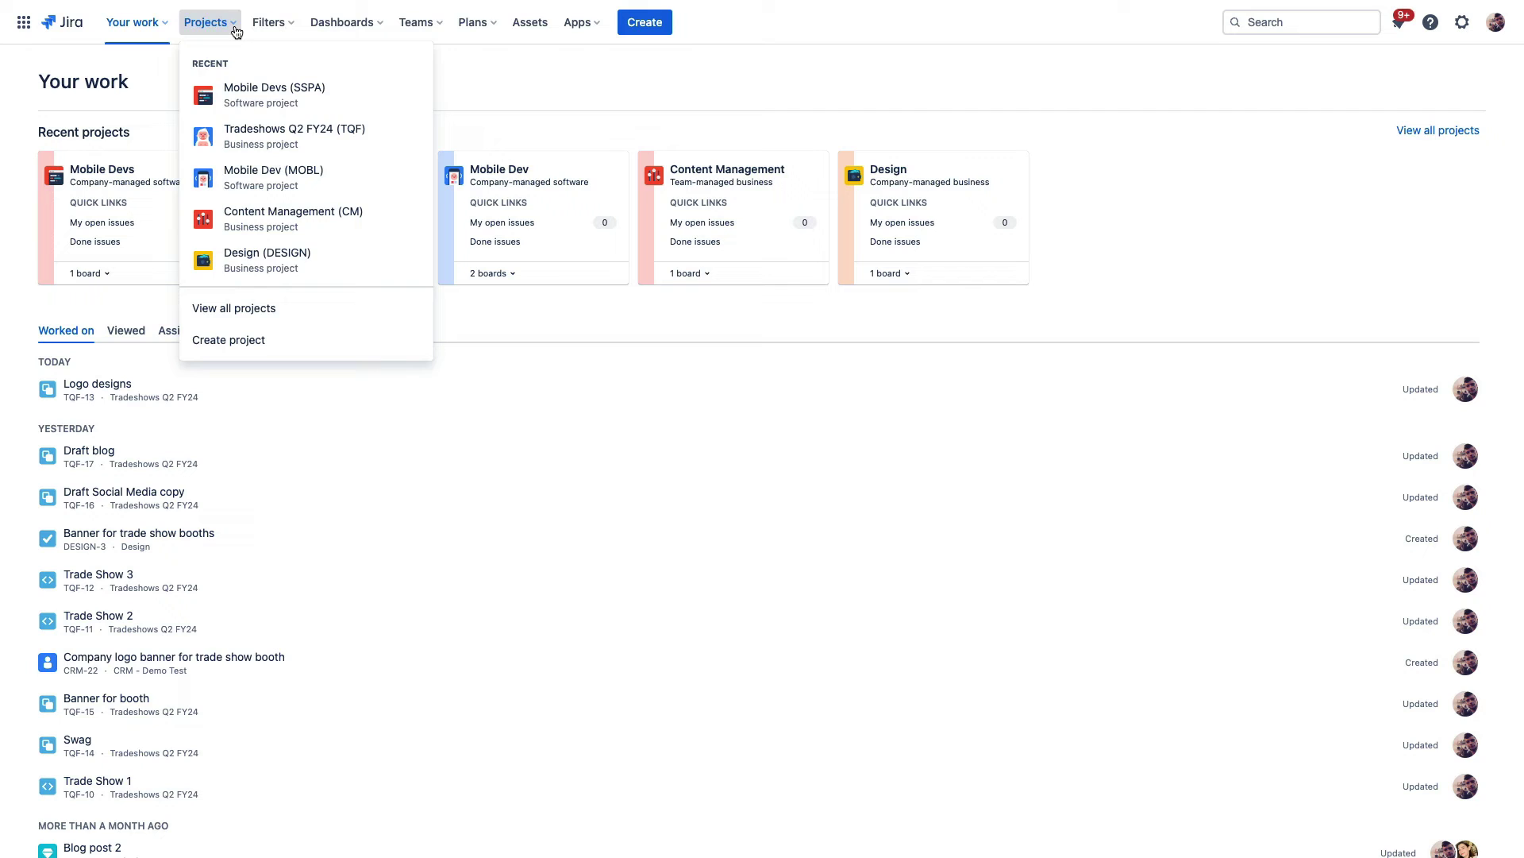
left_click(247, 351)
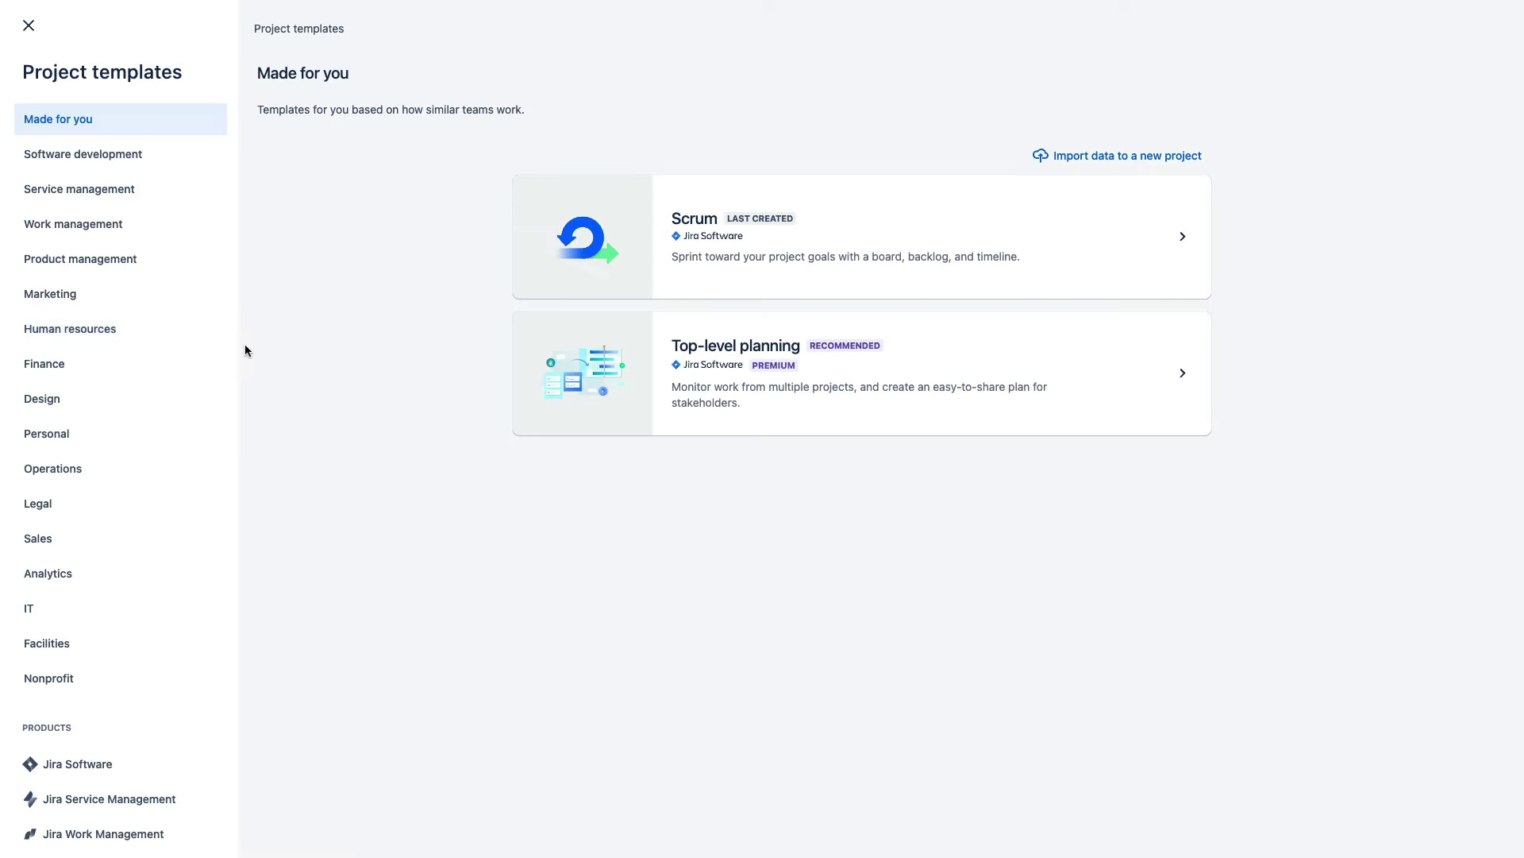
left_click(124, 156)
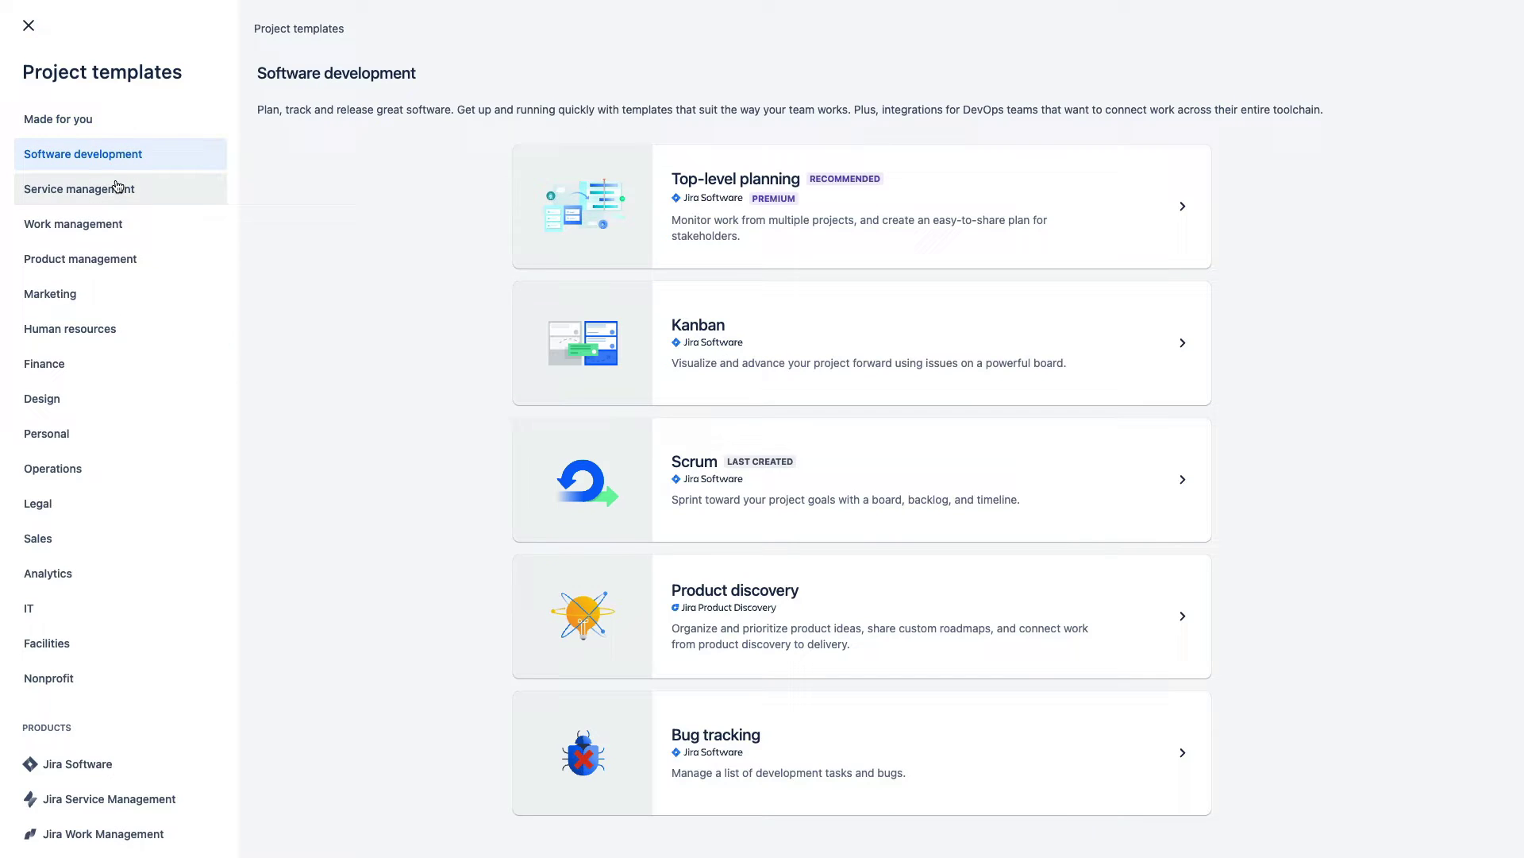
left_click(111, 192)
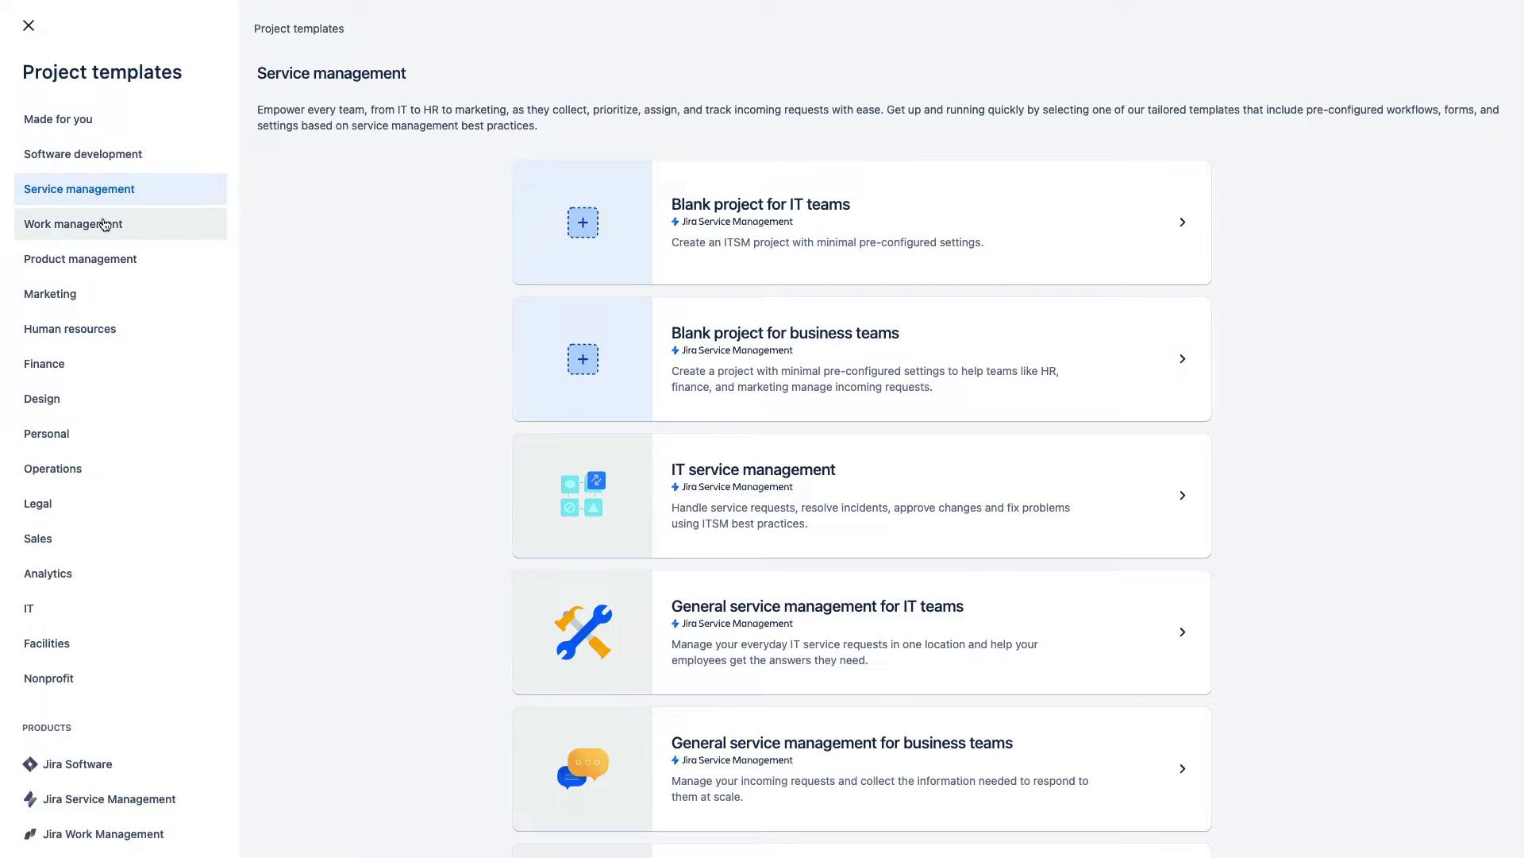
left_click(106, 223)
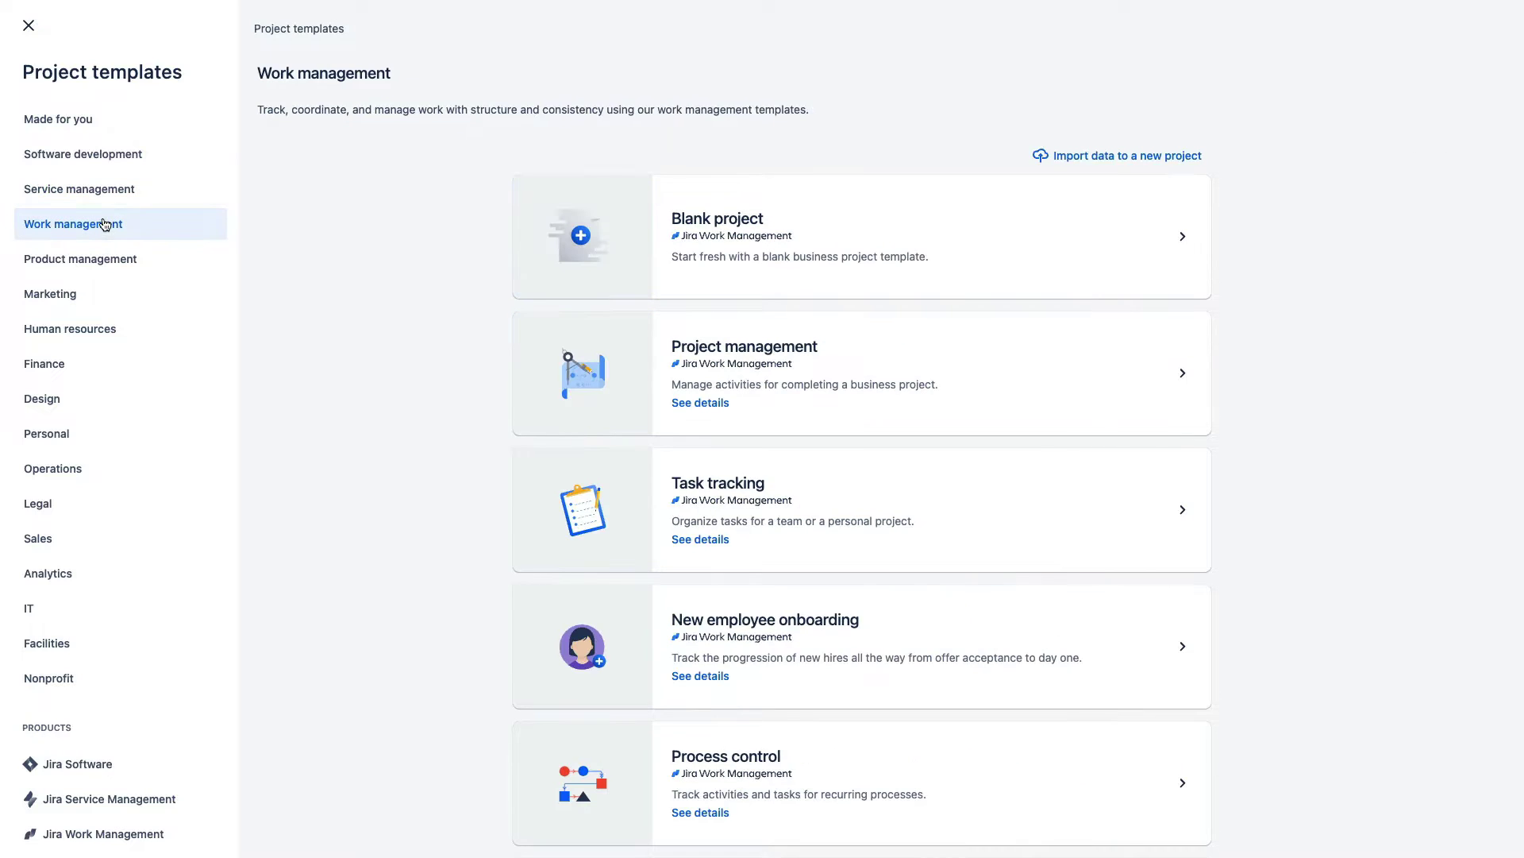
left_click(106, 260)
left_click(101, 291)
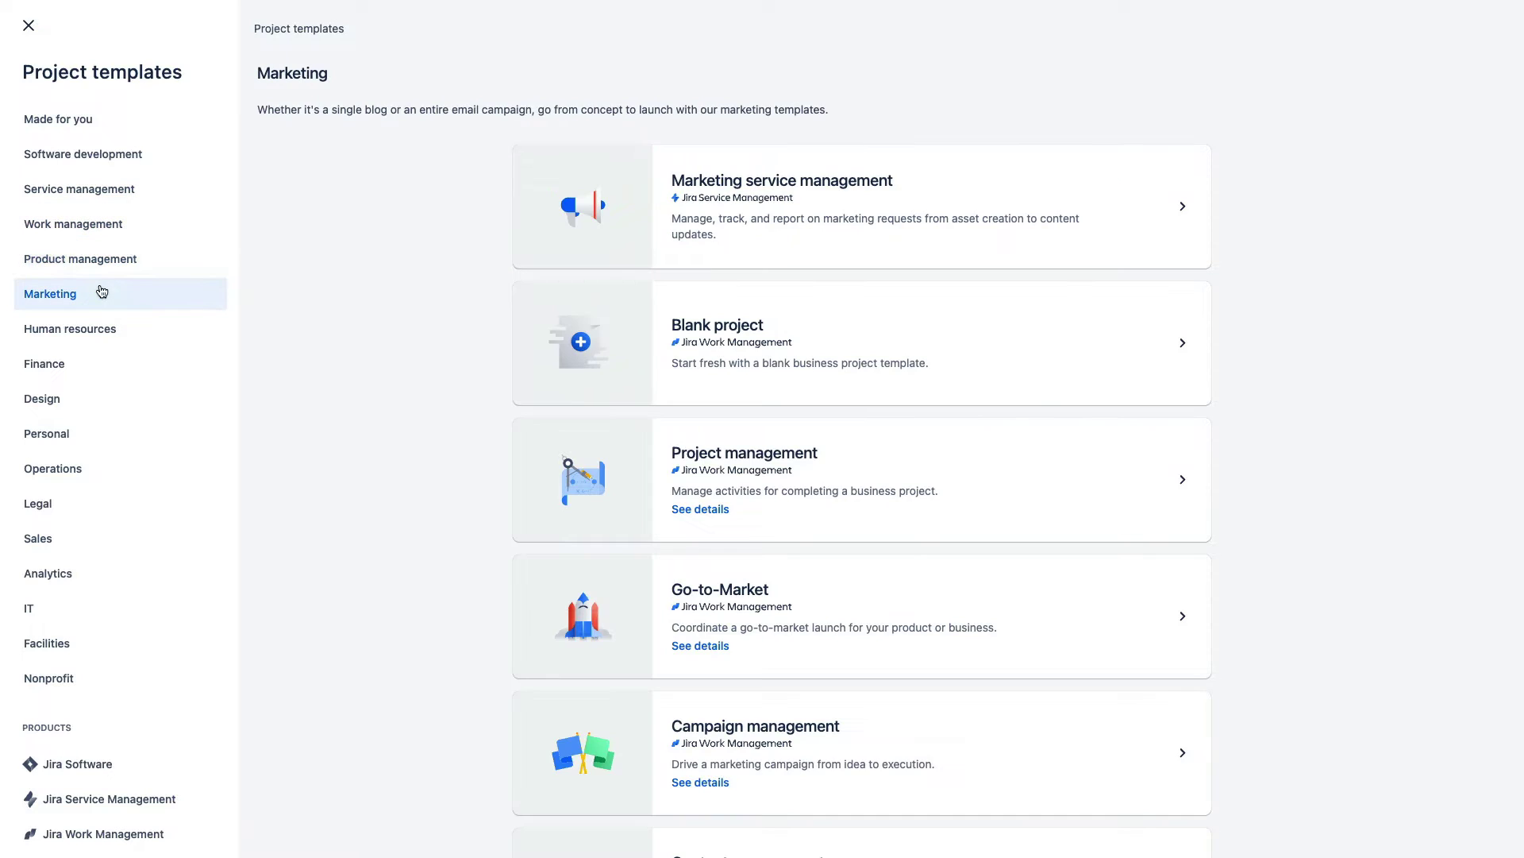
left_click(126, 154)
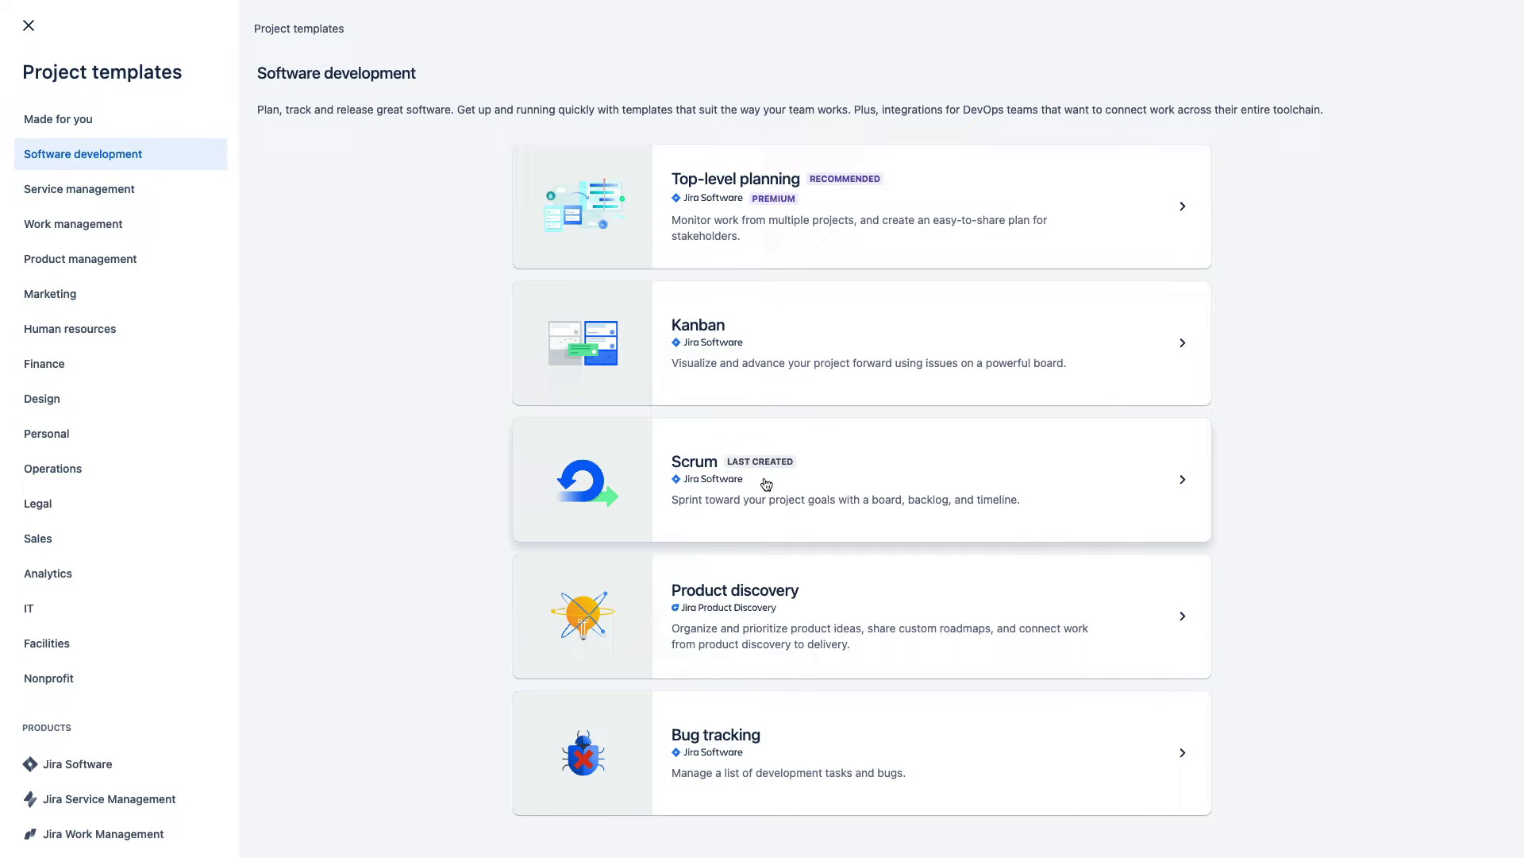
left_click(697, 485)
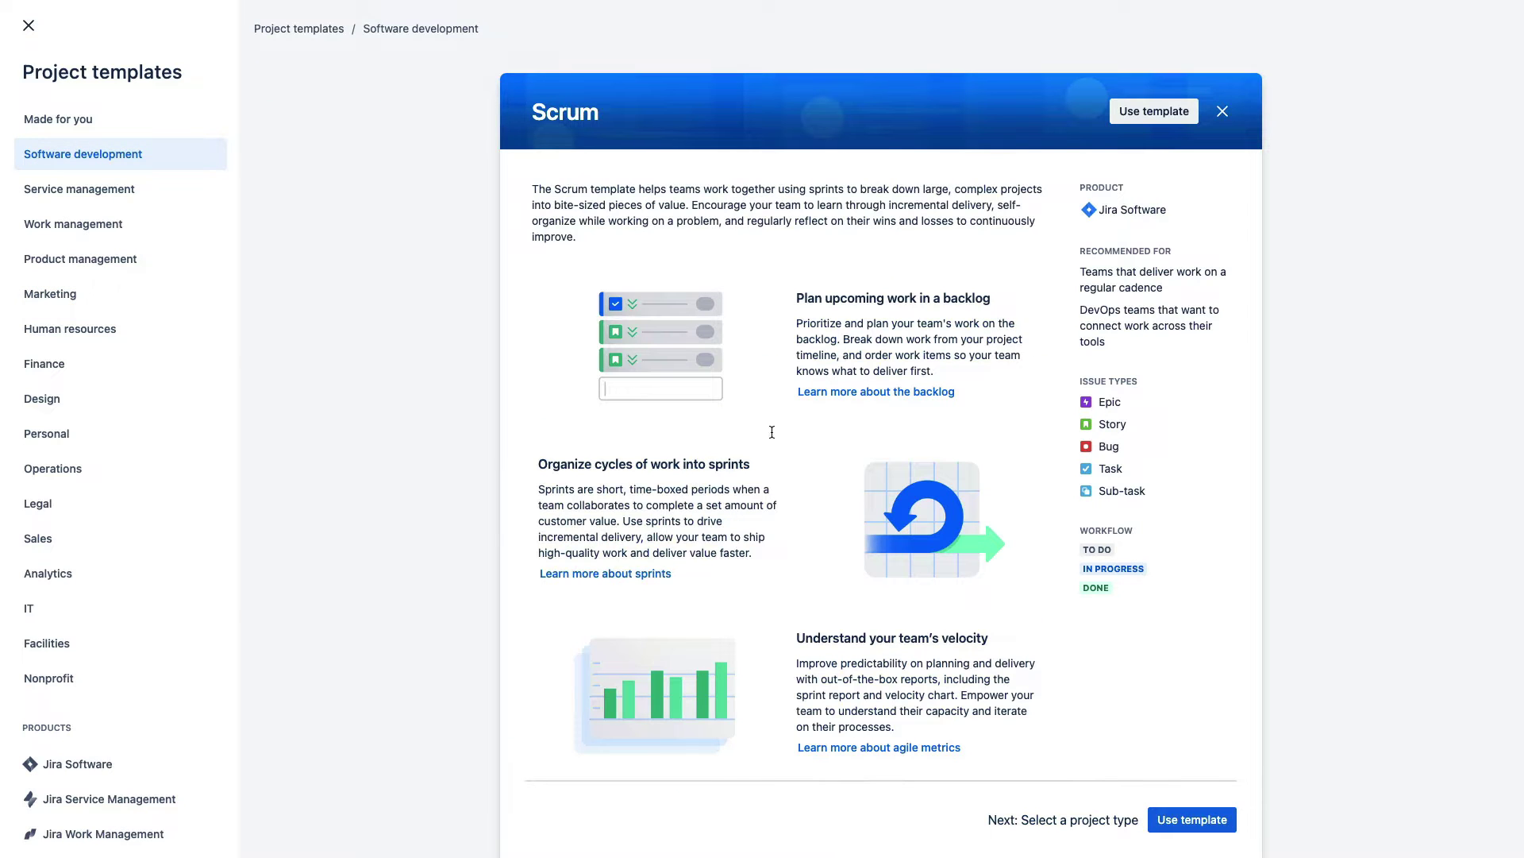
- Create team-managed Scrum project 'Scrum Project 1' with key SP1 and Open access
left_click(1155, 111)
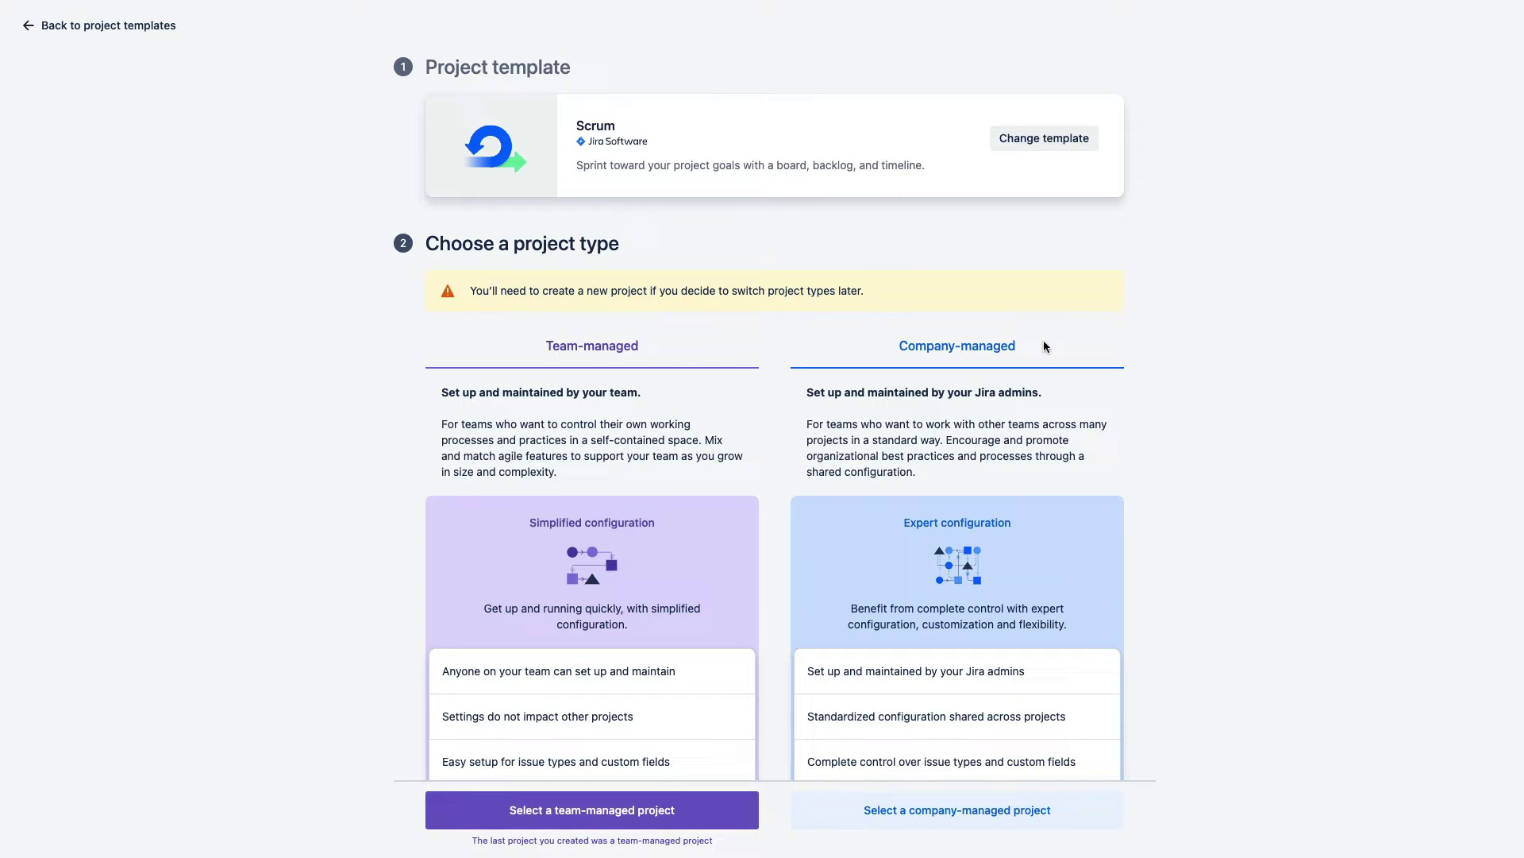
left_click(577, 818)
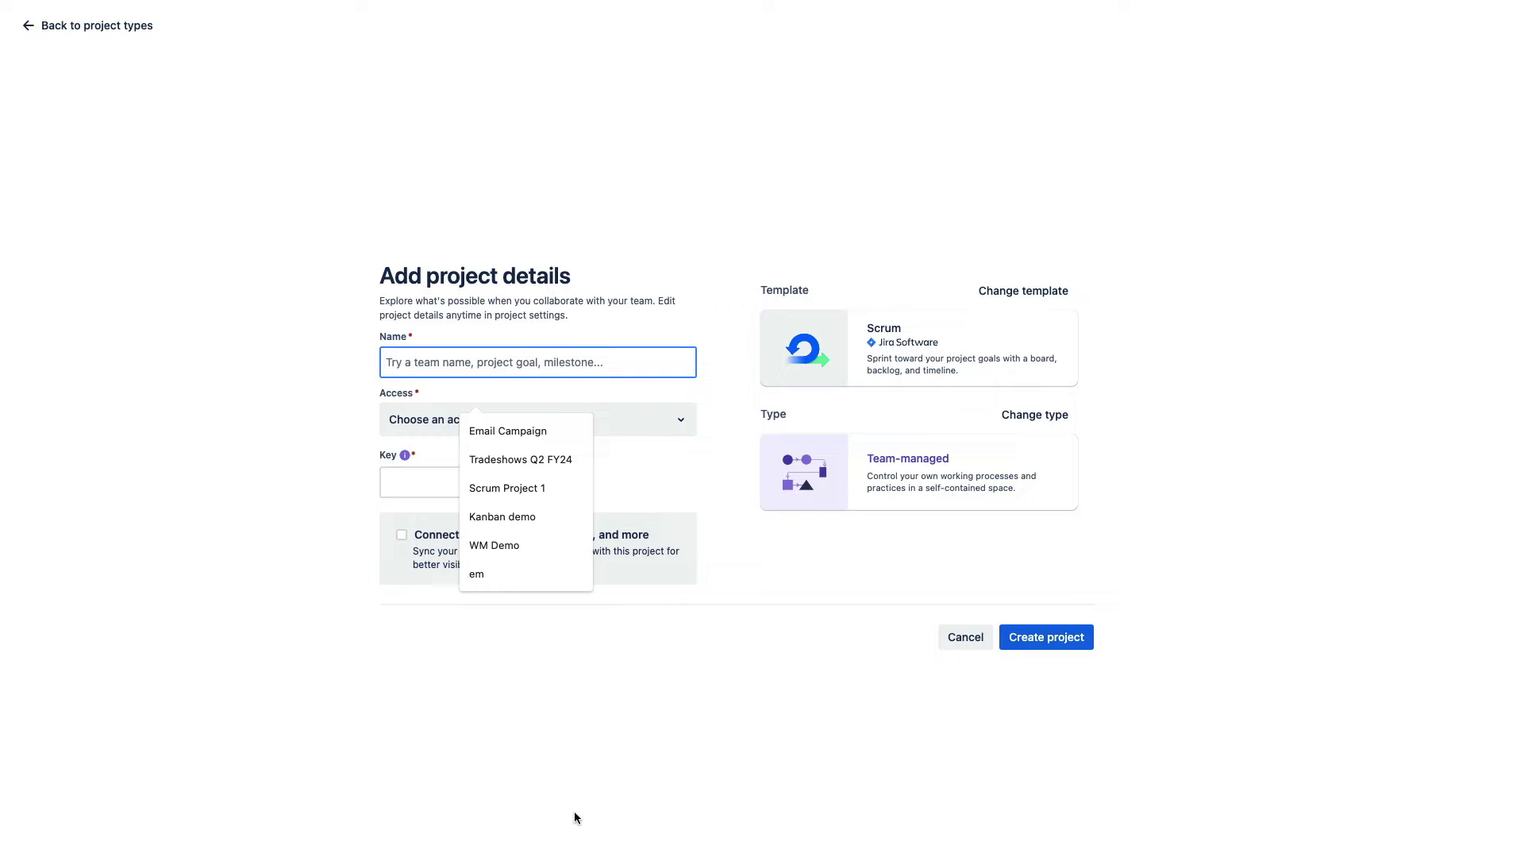
left_click(506, 488)
left_click(497, 418)
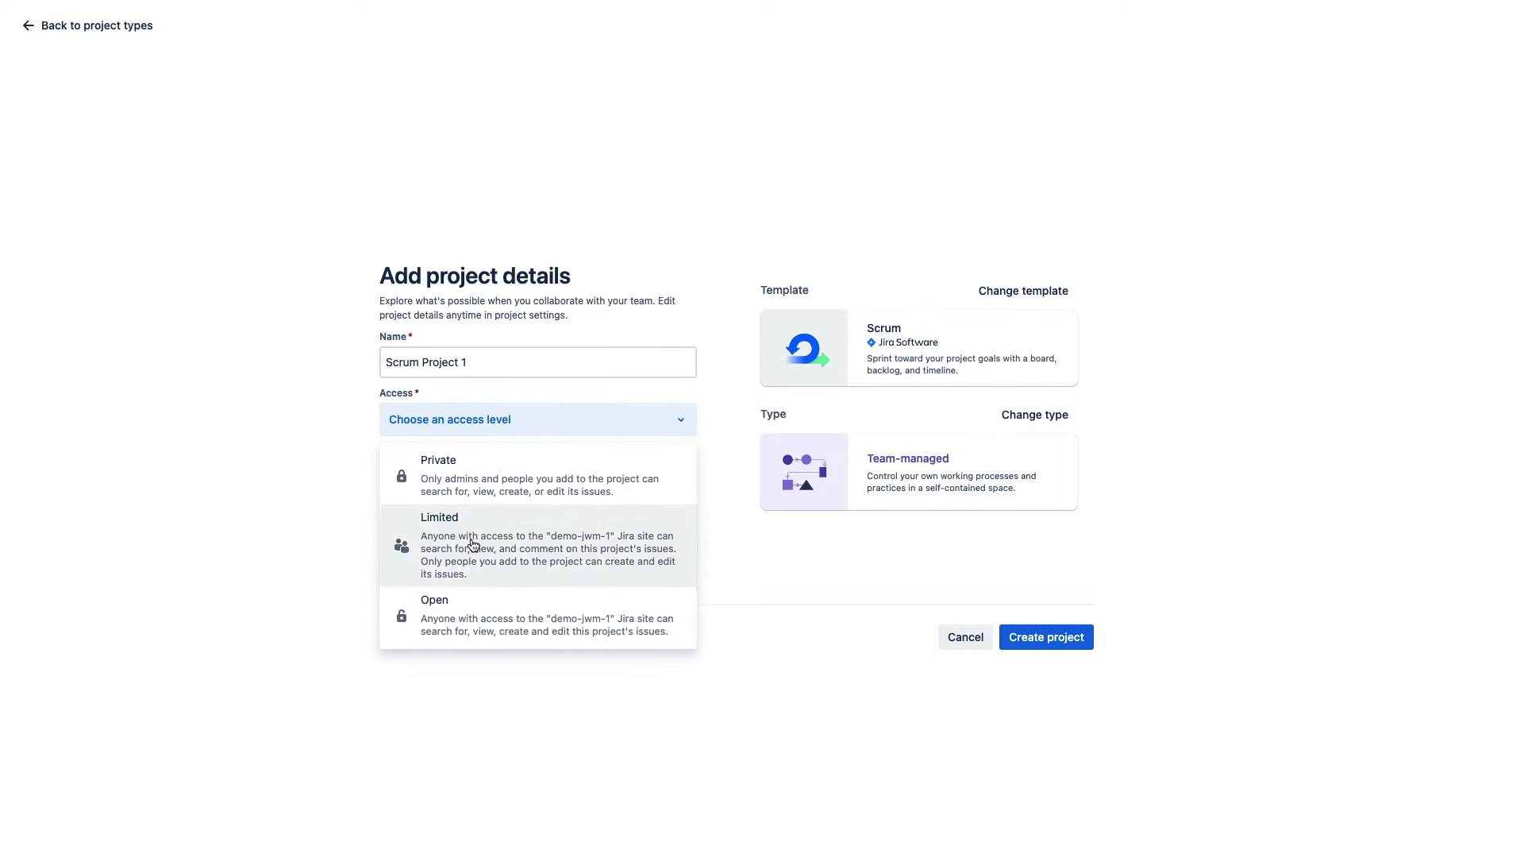
left_click(459, 616)
left_click(1045, 636)
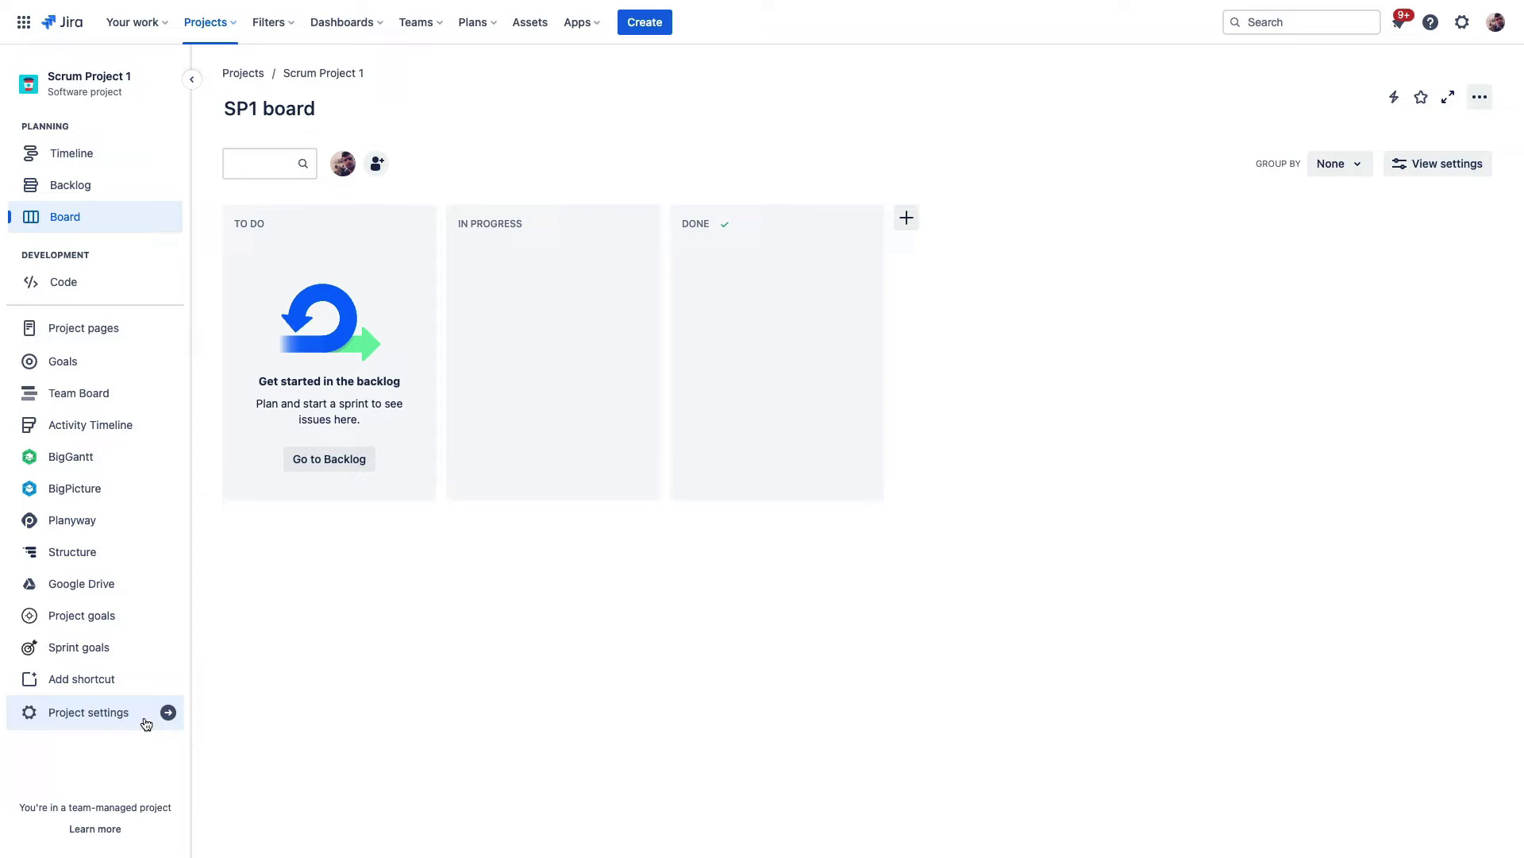
- In Scrum Project 1's settings, look through Notifications and Automation, then show the Issue types settings
left_click(98, 721)
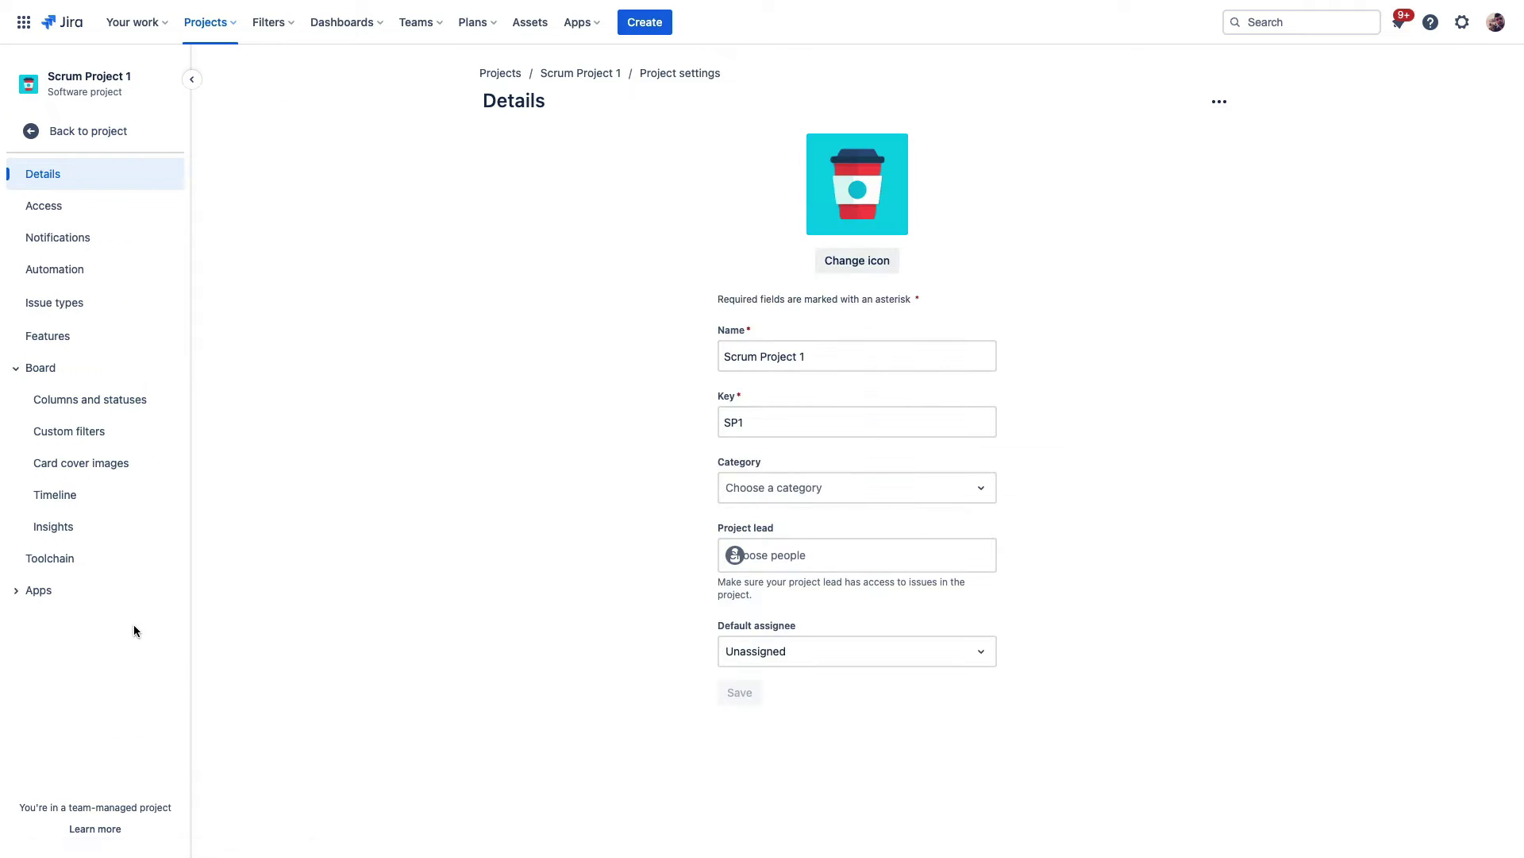
left_click(89, 246)
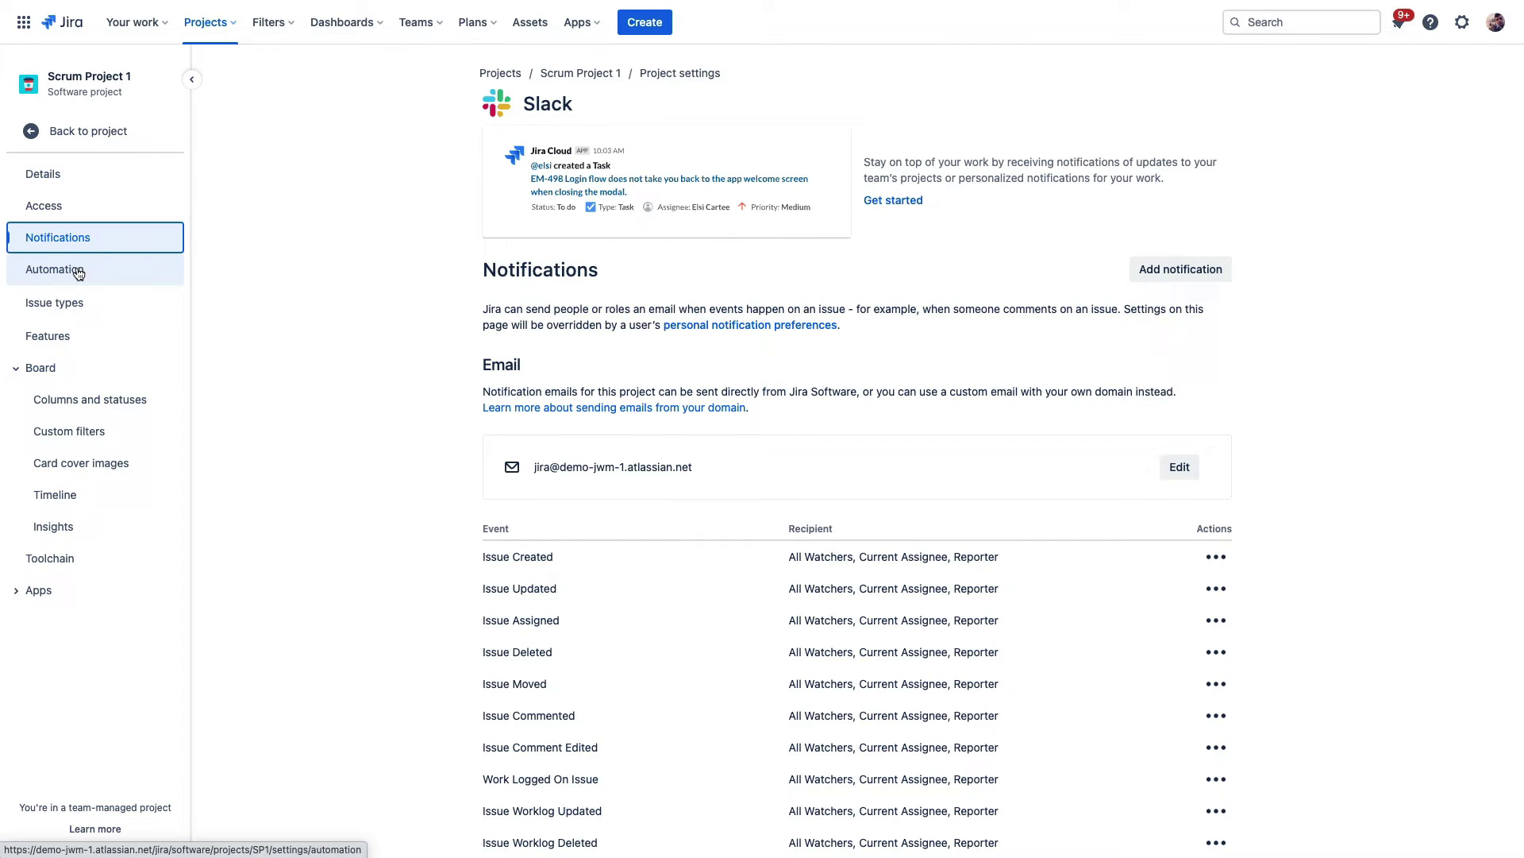
left_click(80, 272)
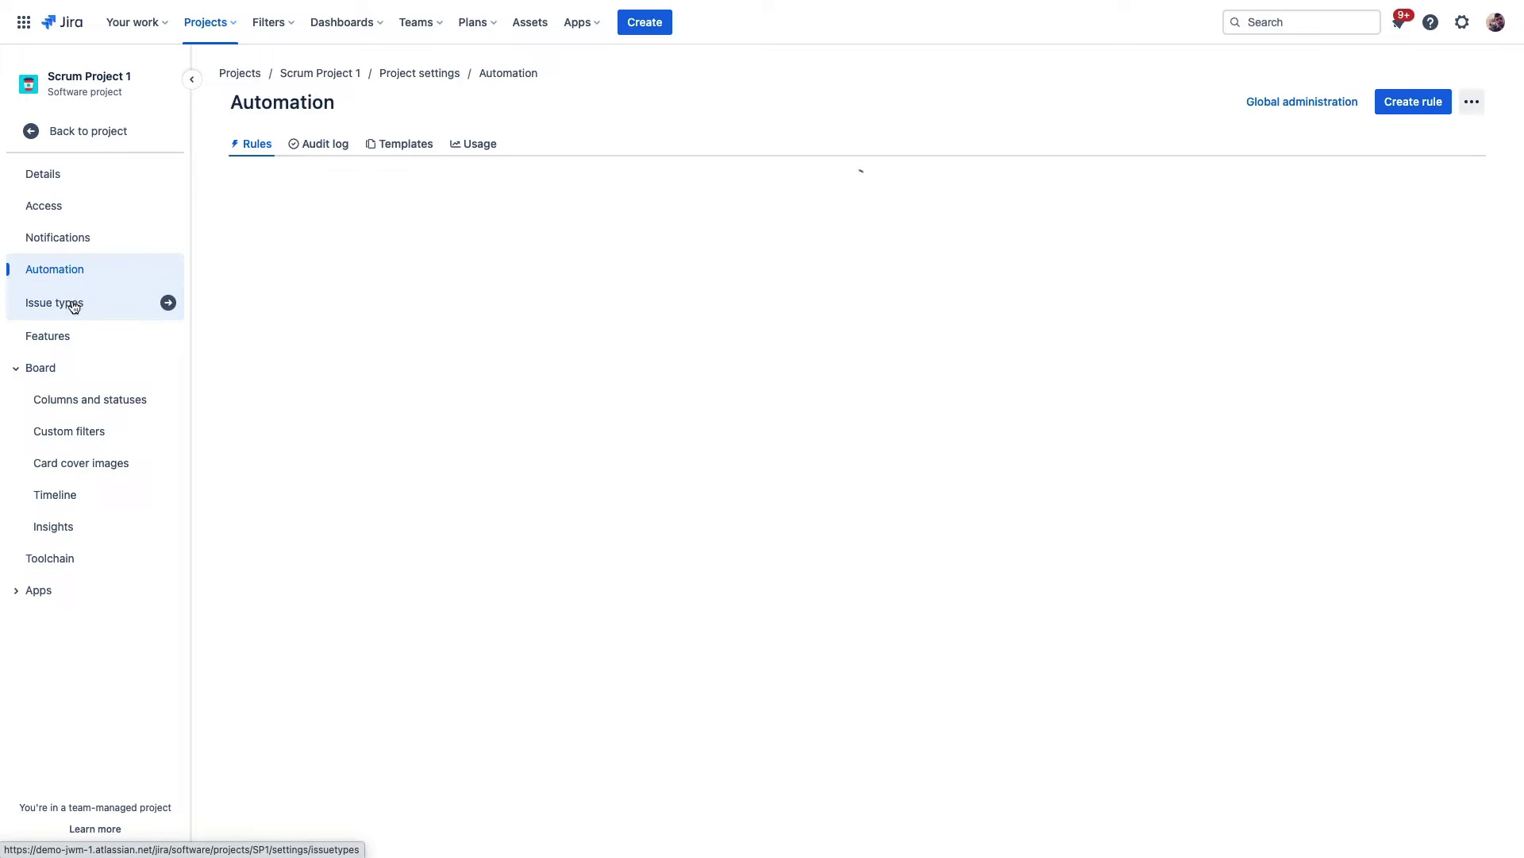
left_click(70, 303)
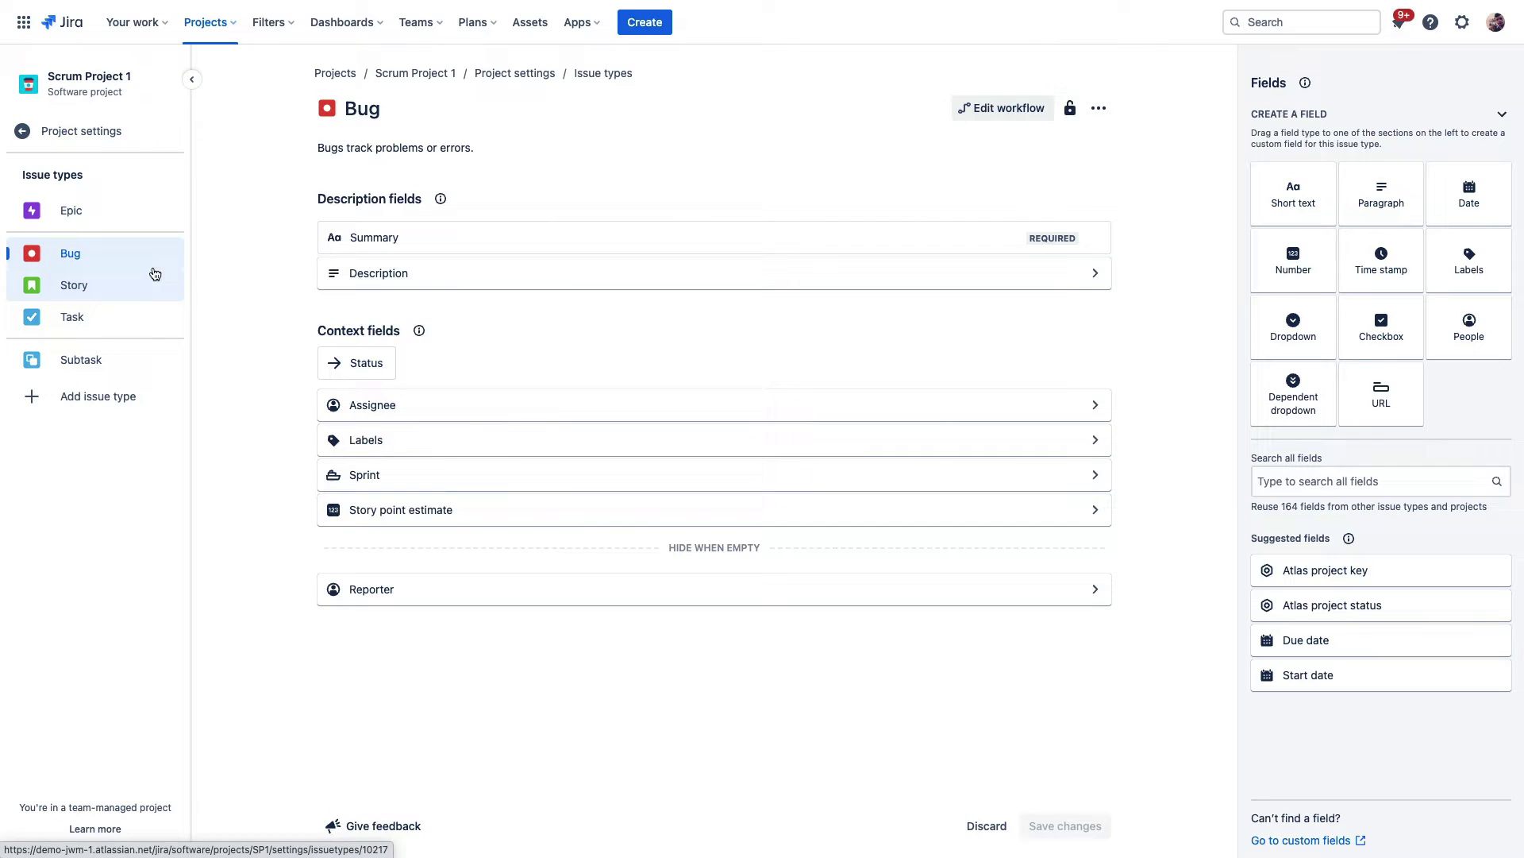
- Edit the Bug workflow to add an in-progress QA status between In Progress and Done
left_click(1006, 111)
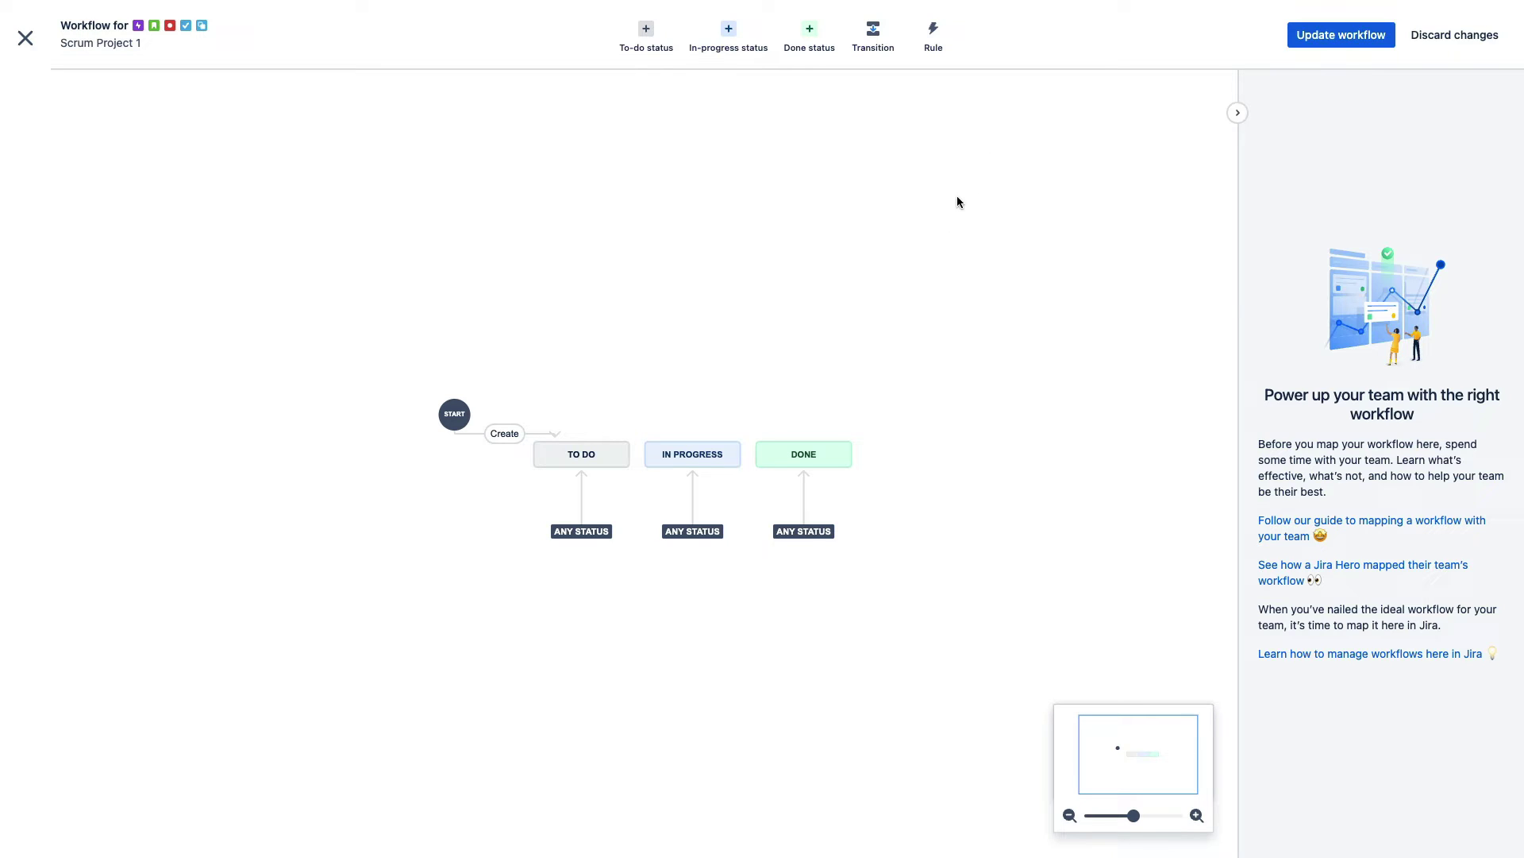
left_click(810, 453)
left_click_drag(818, 454, 936, 454)
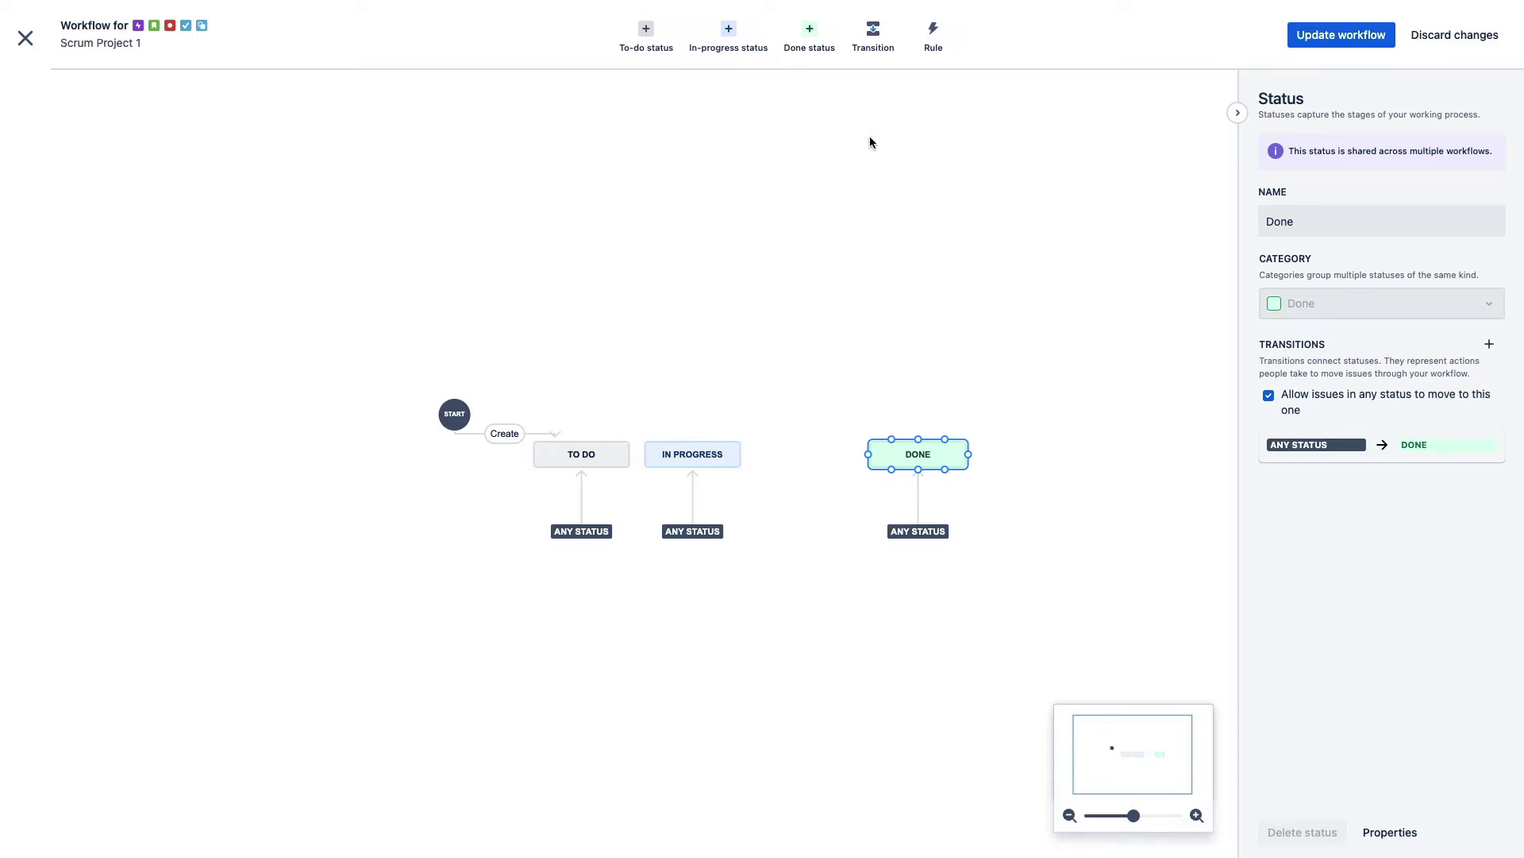
left_click(731, 39)
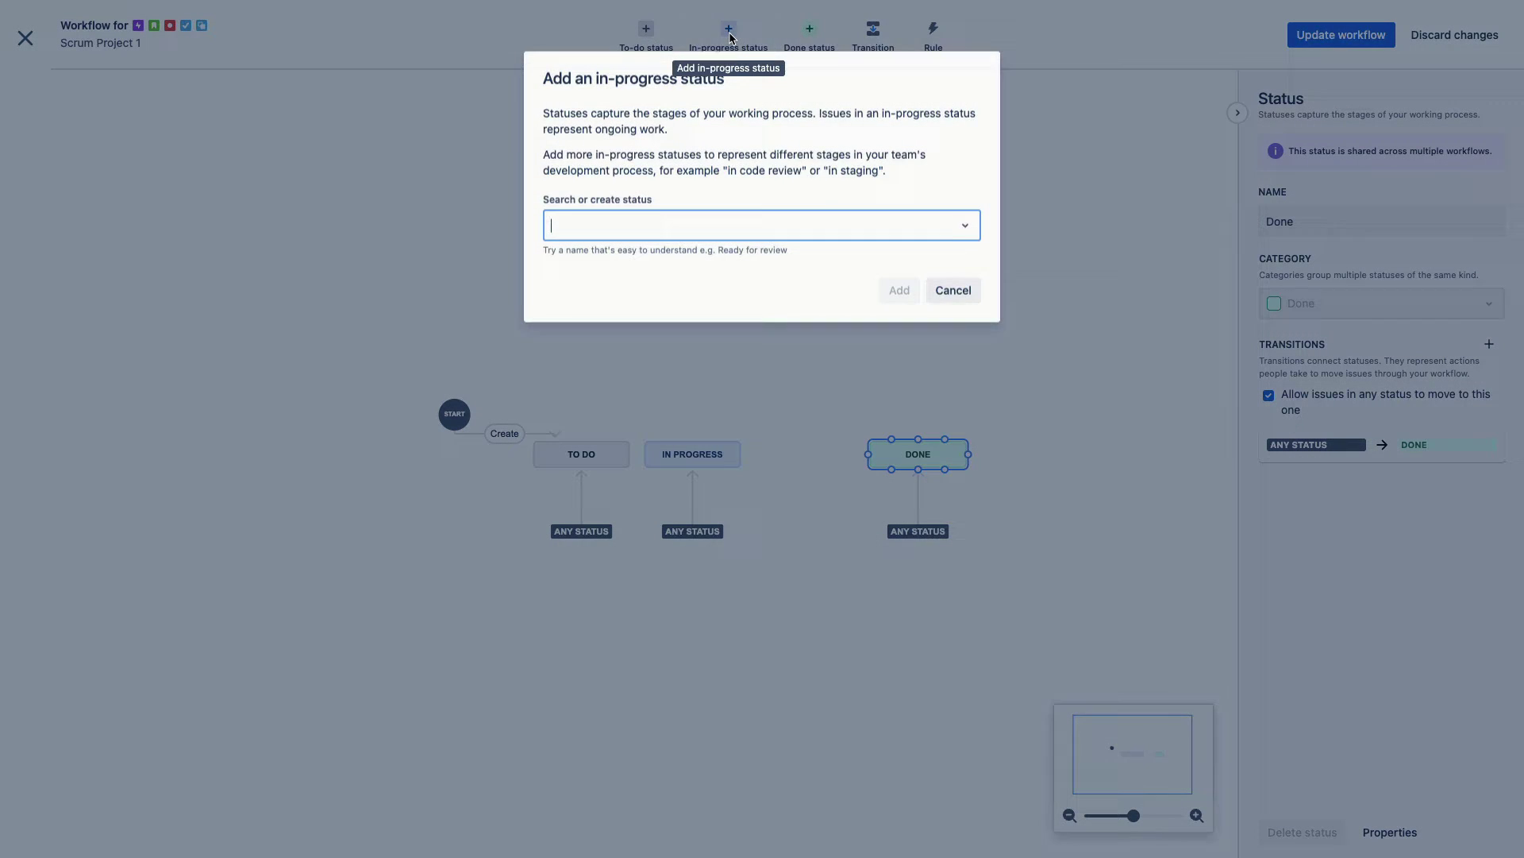
type("QA")
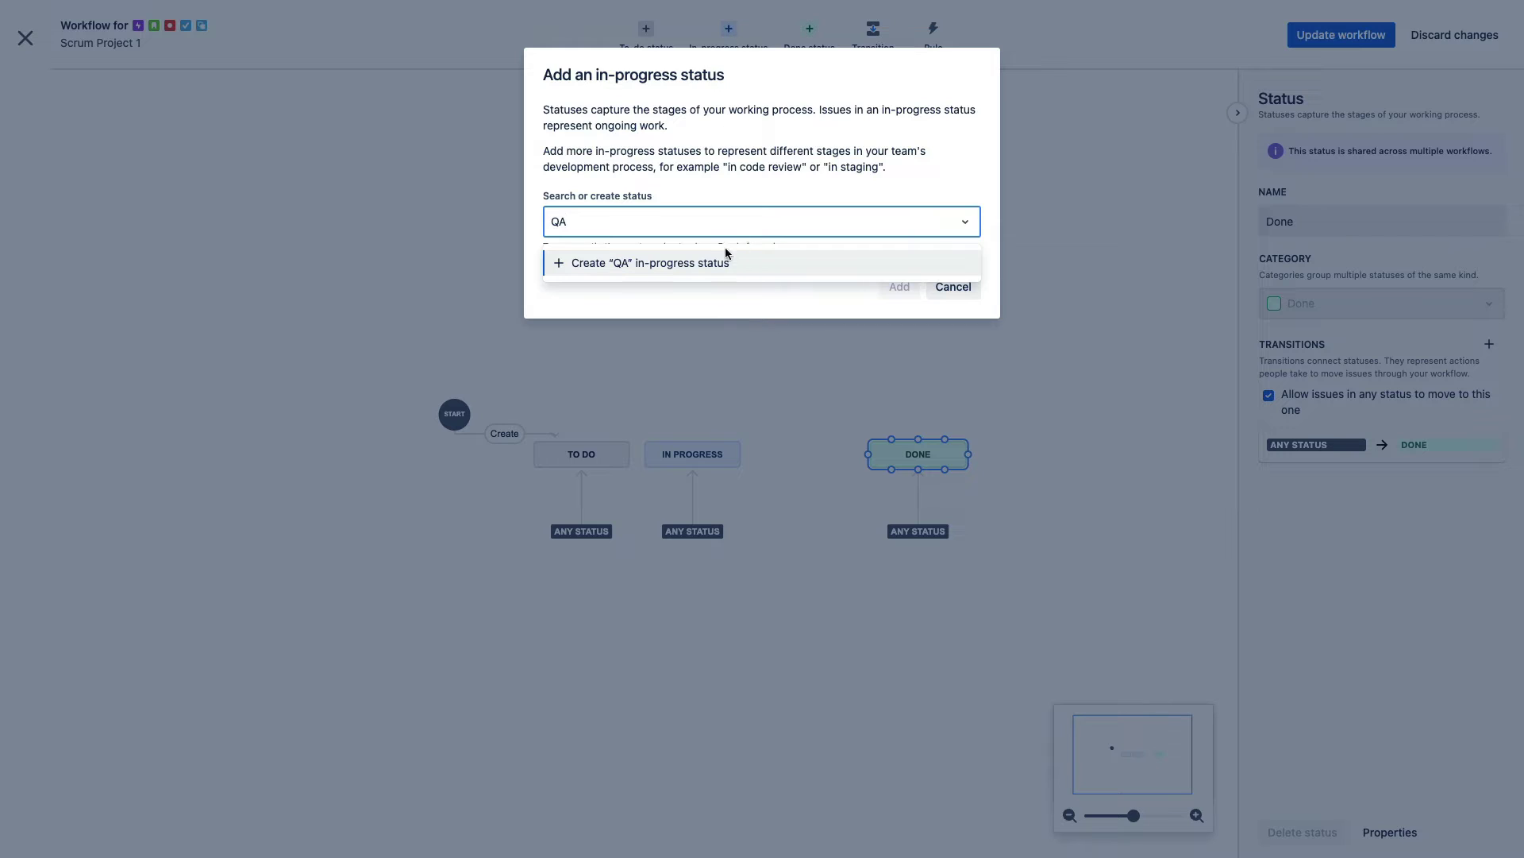
left_click(721, 260)
left_click(890, 287)
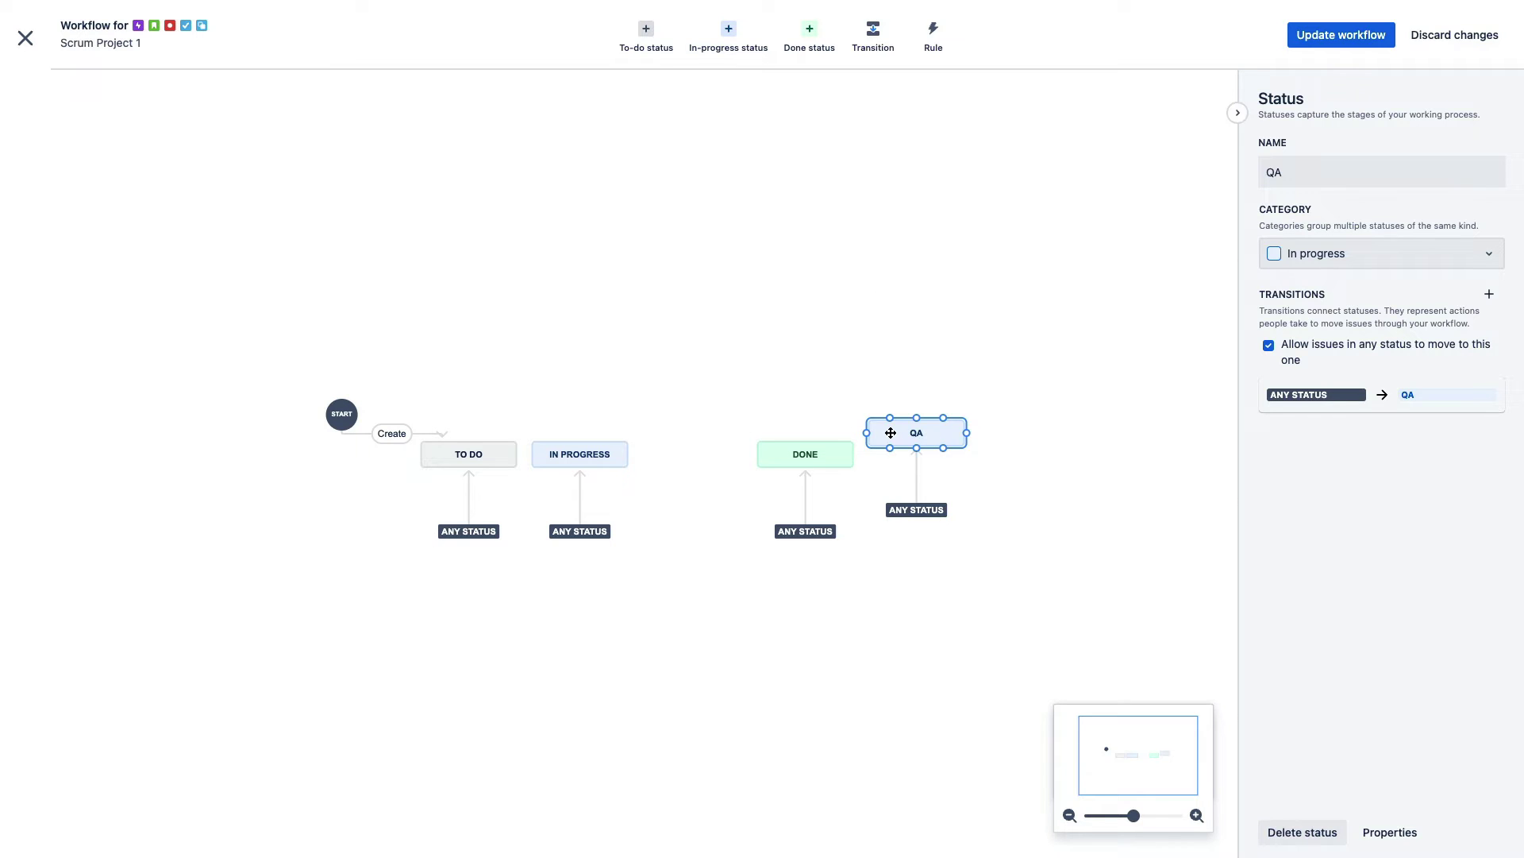
left_click_drag(913, 433, 646, 451)
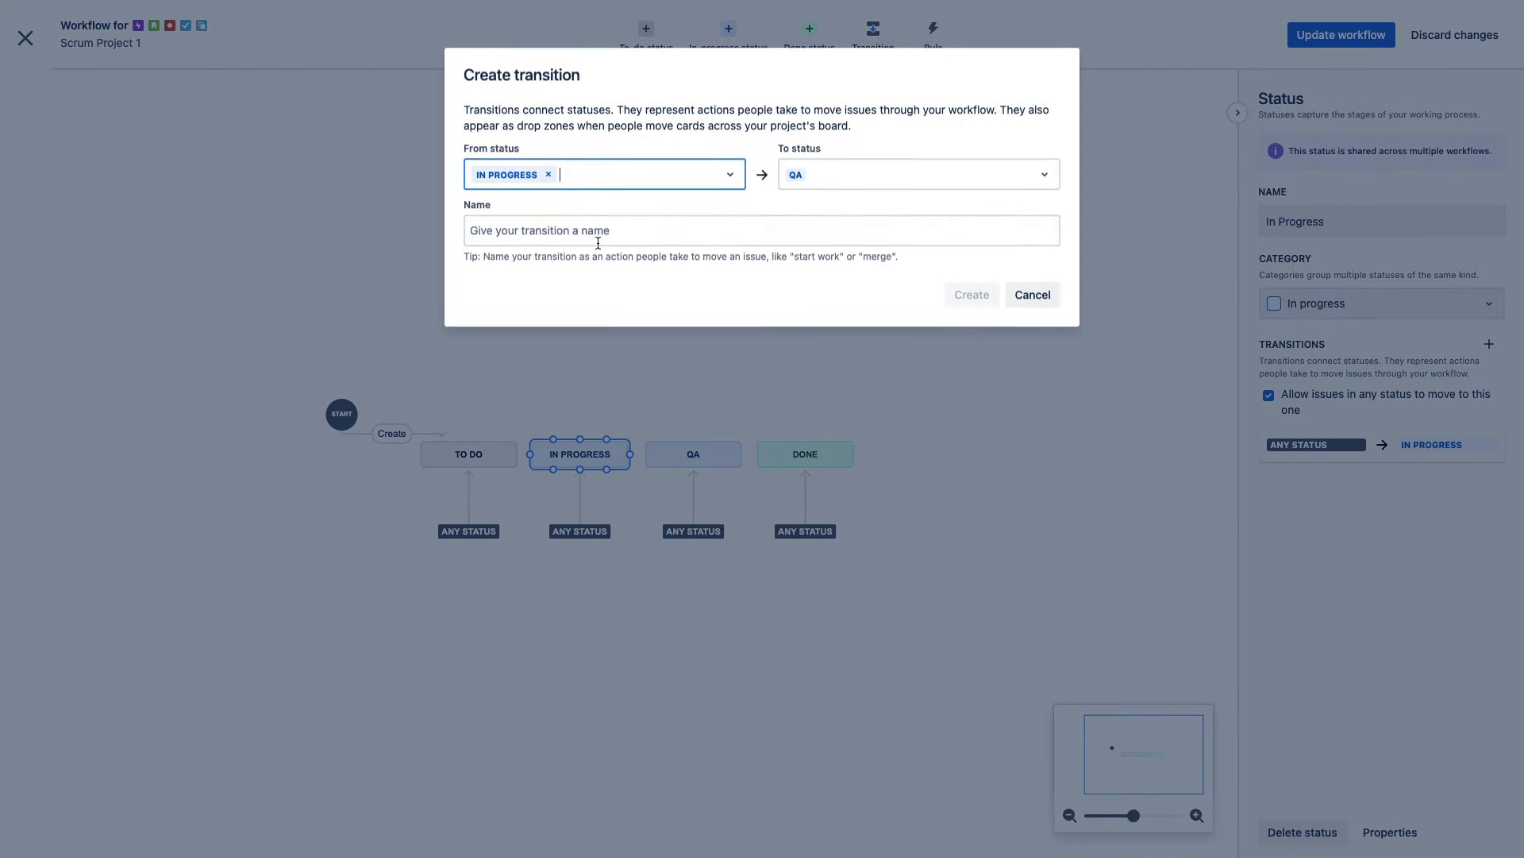
- Create a transition named 'Send to QA' from In Progress to QA
left_click(683, 234)
type("Send to QA")
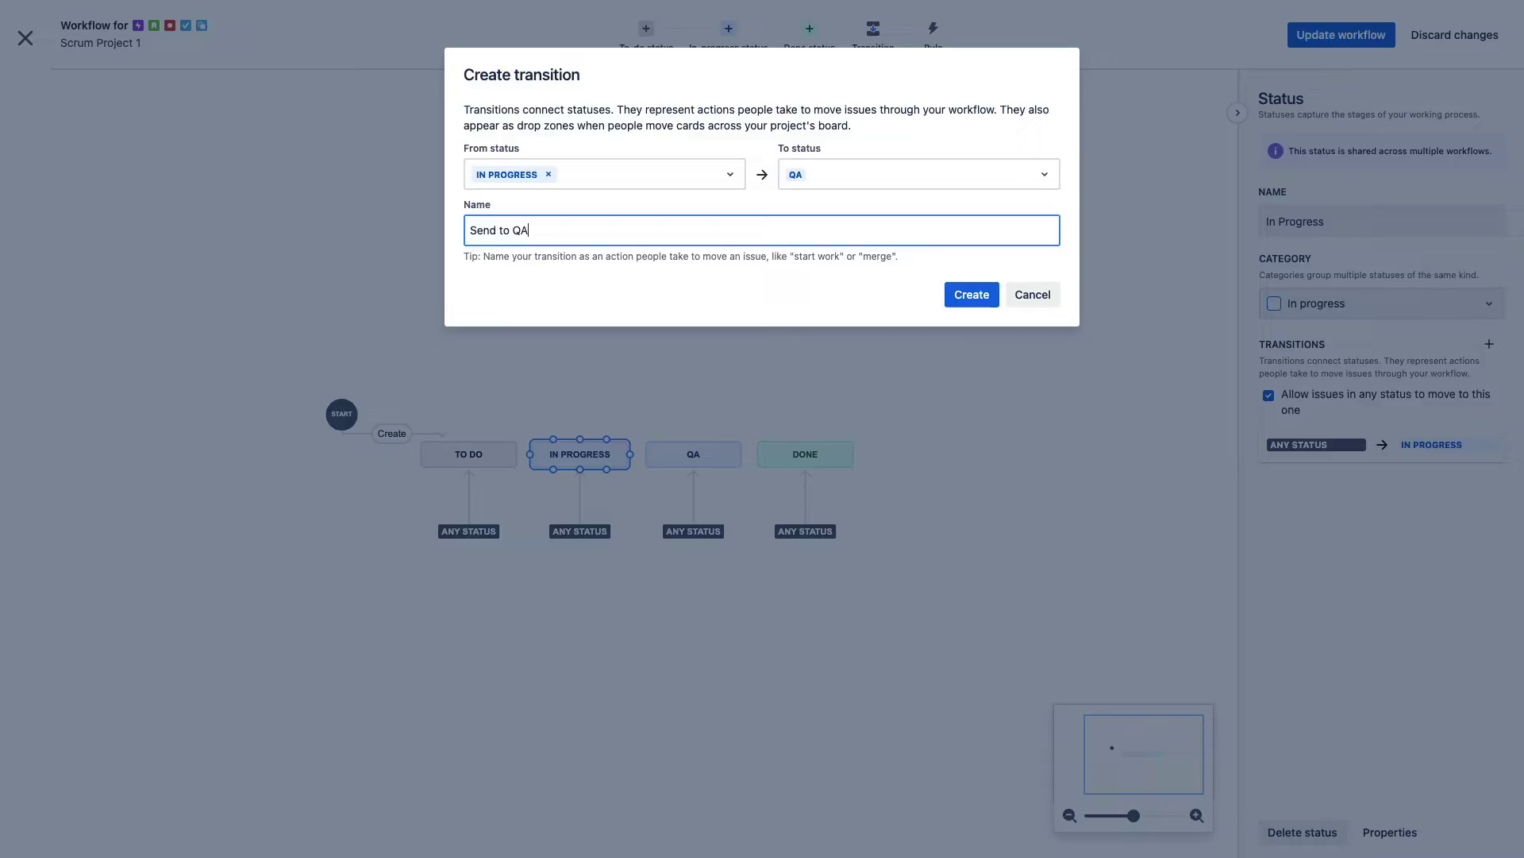
key("Return")
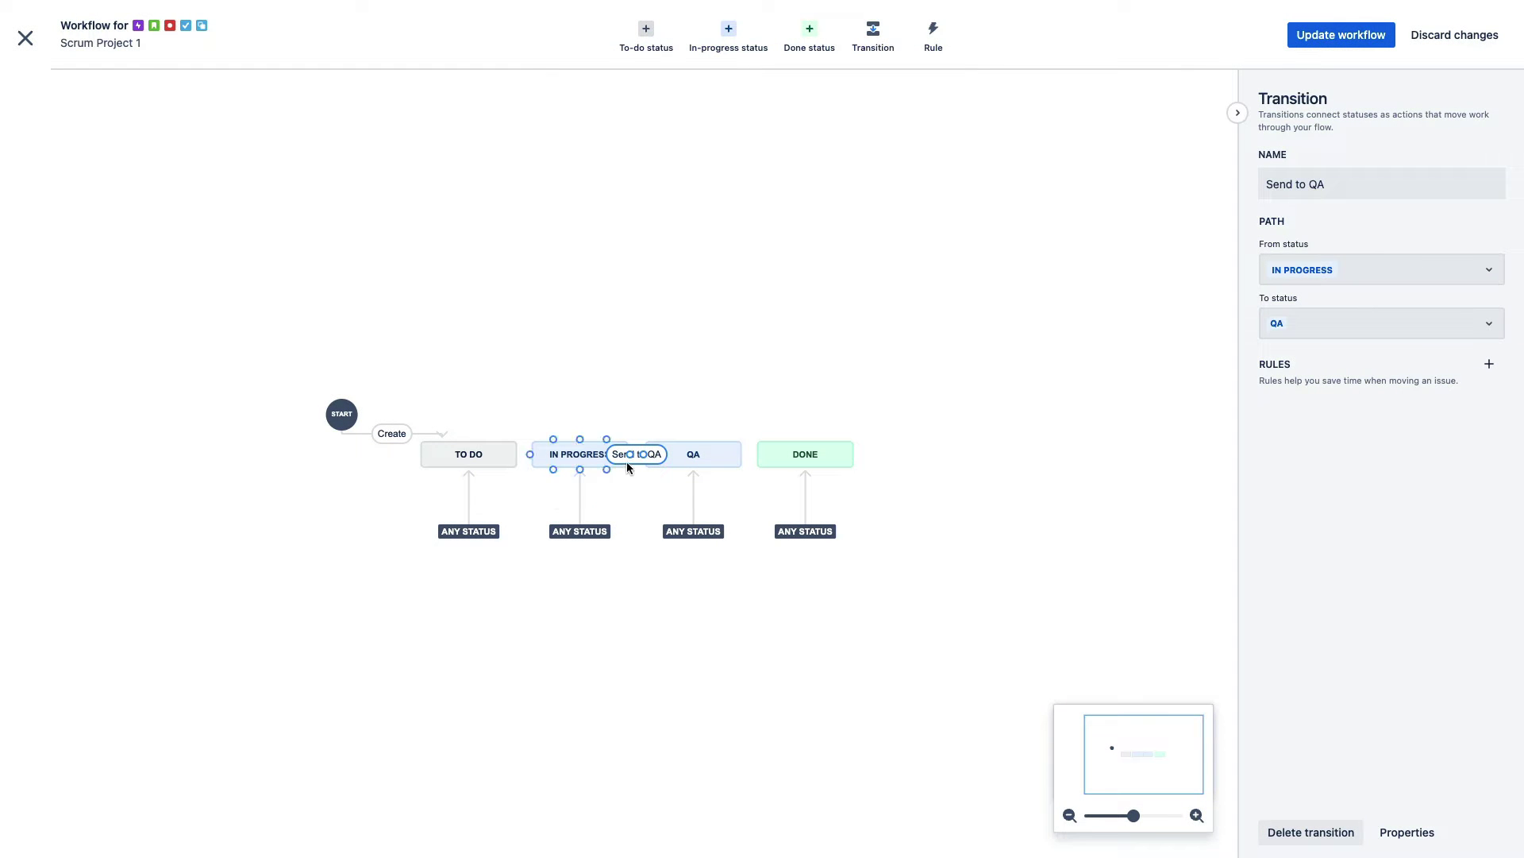
- Give Send to QA an Assign an issue rule for a chosen teammate, then update the workflow
left_click(1490, 363)
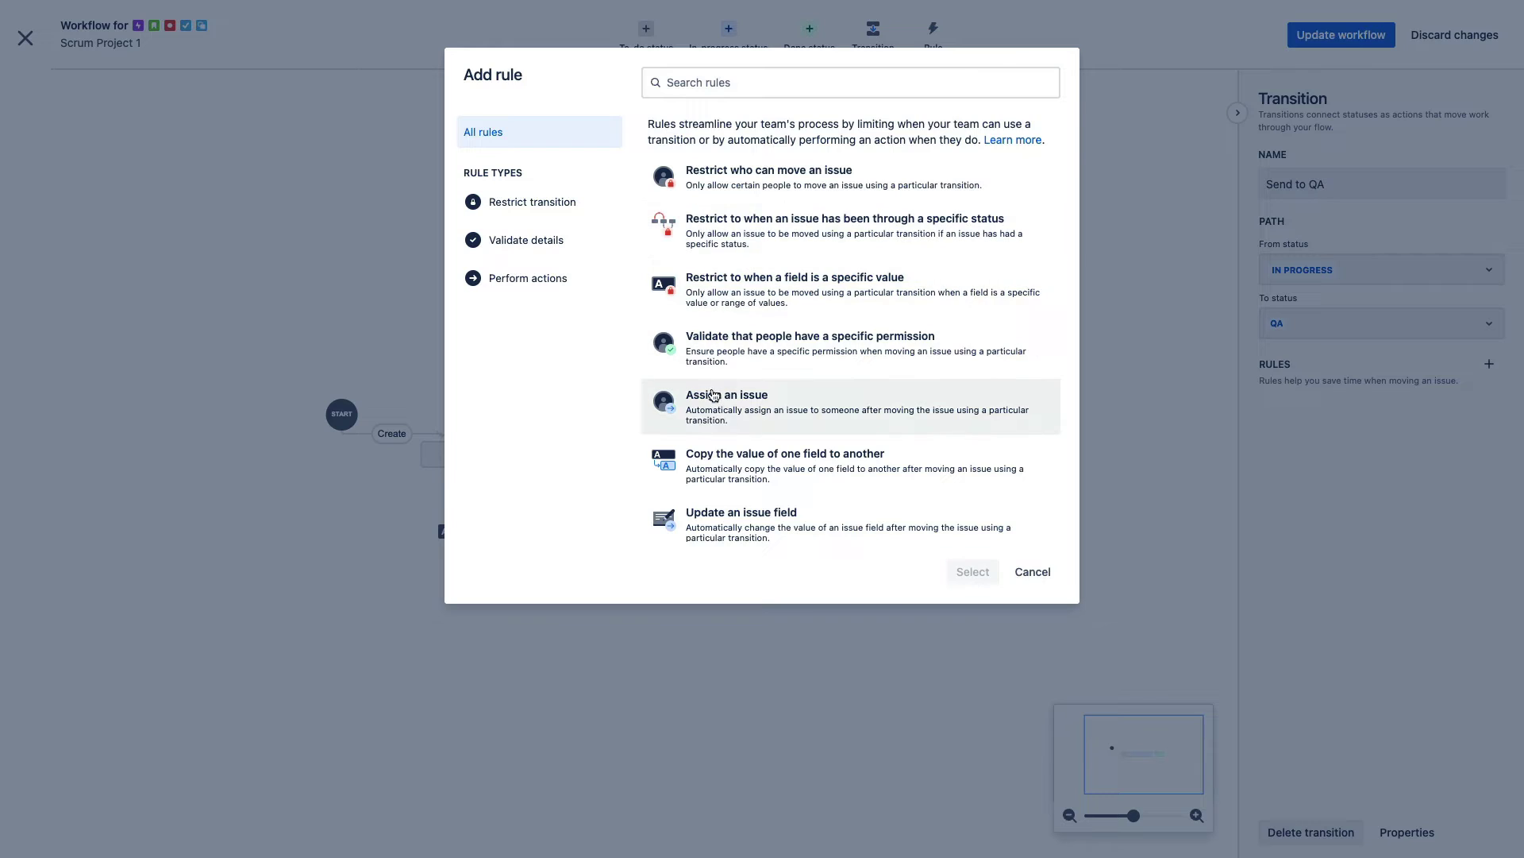
left_click(720, 414)
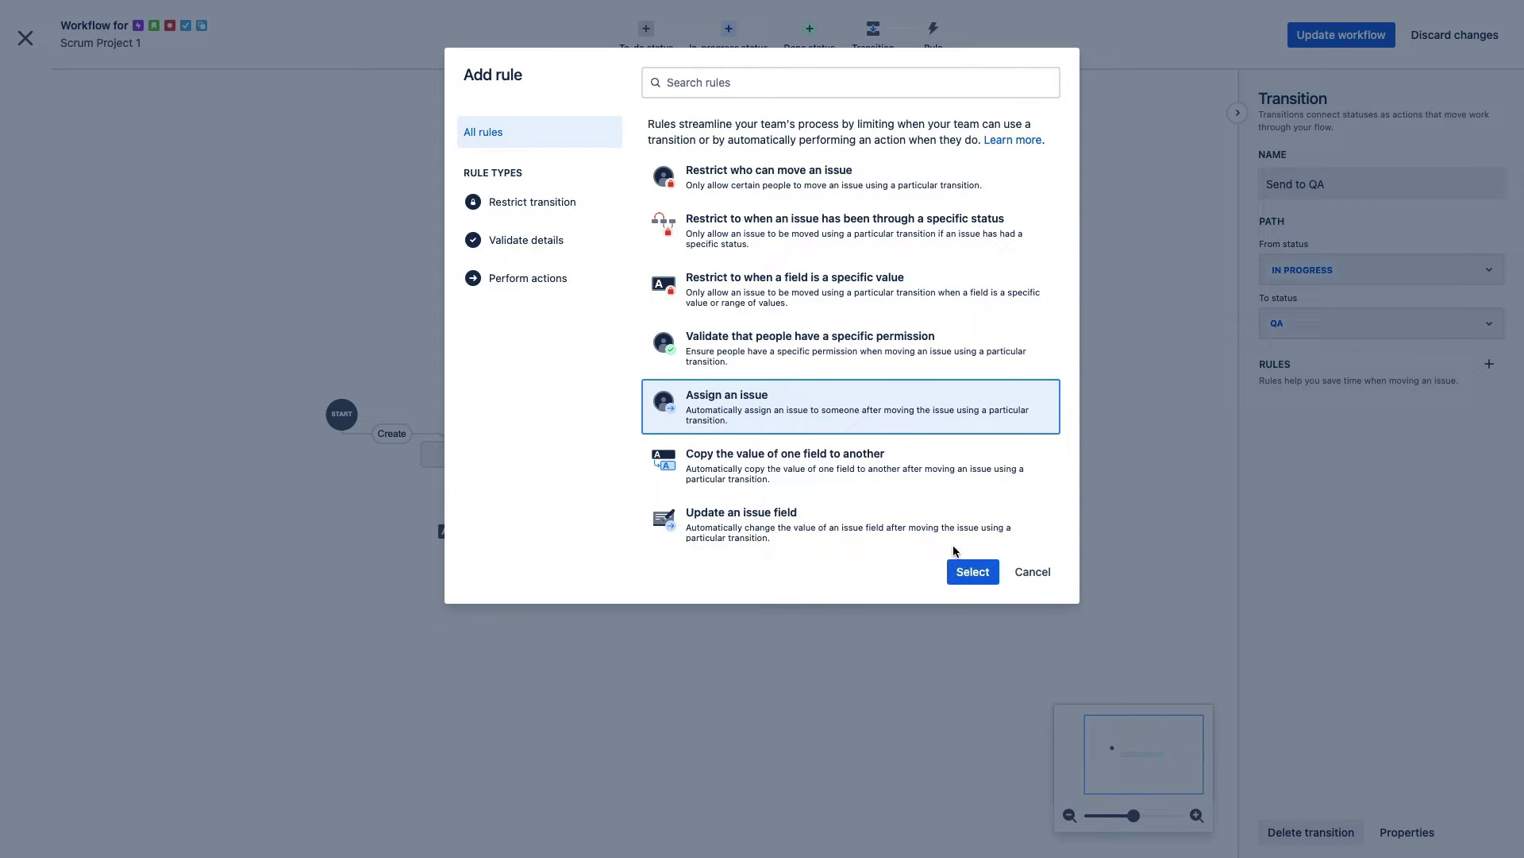
left_click(966, 571)
left_click(615, 251)
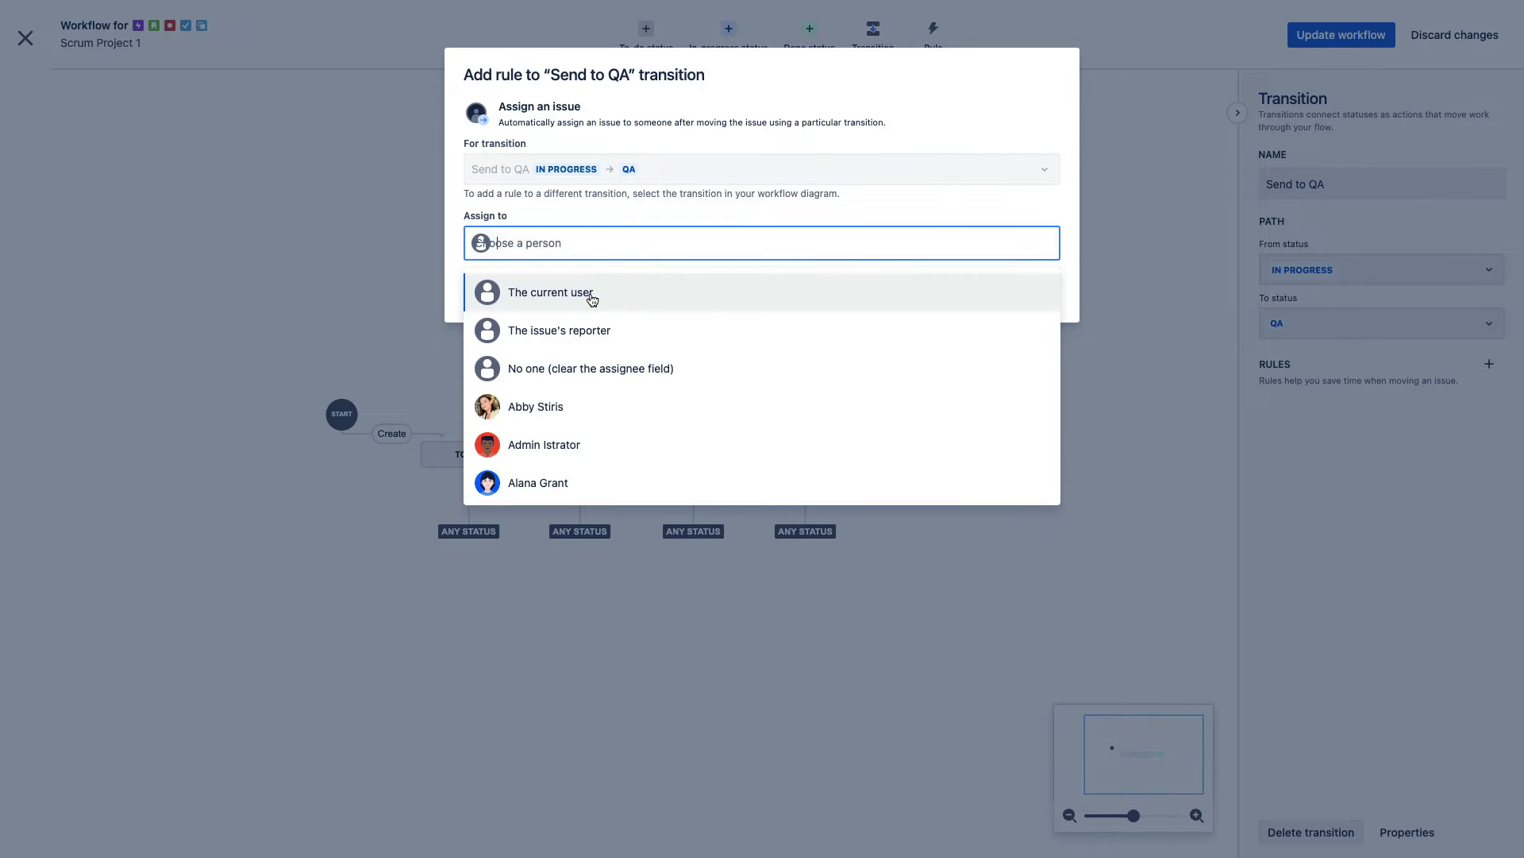
left_click(560, 406)
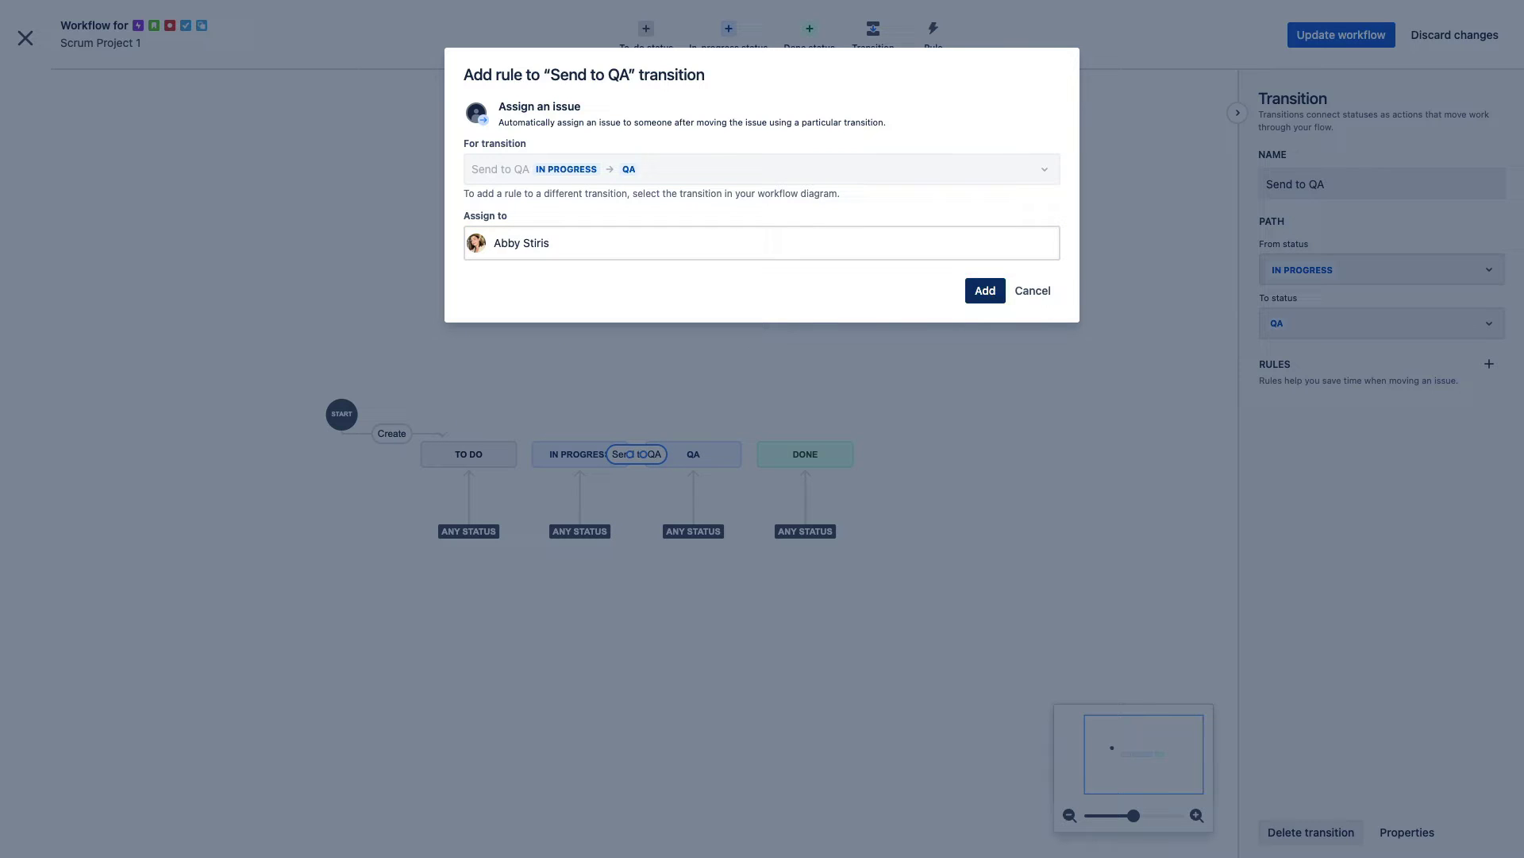
left_click(975, 296)
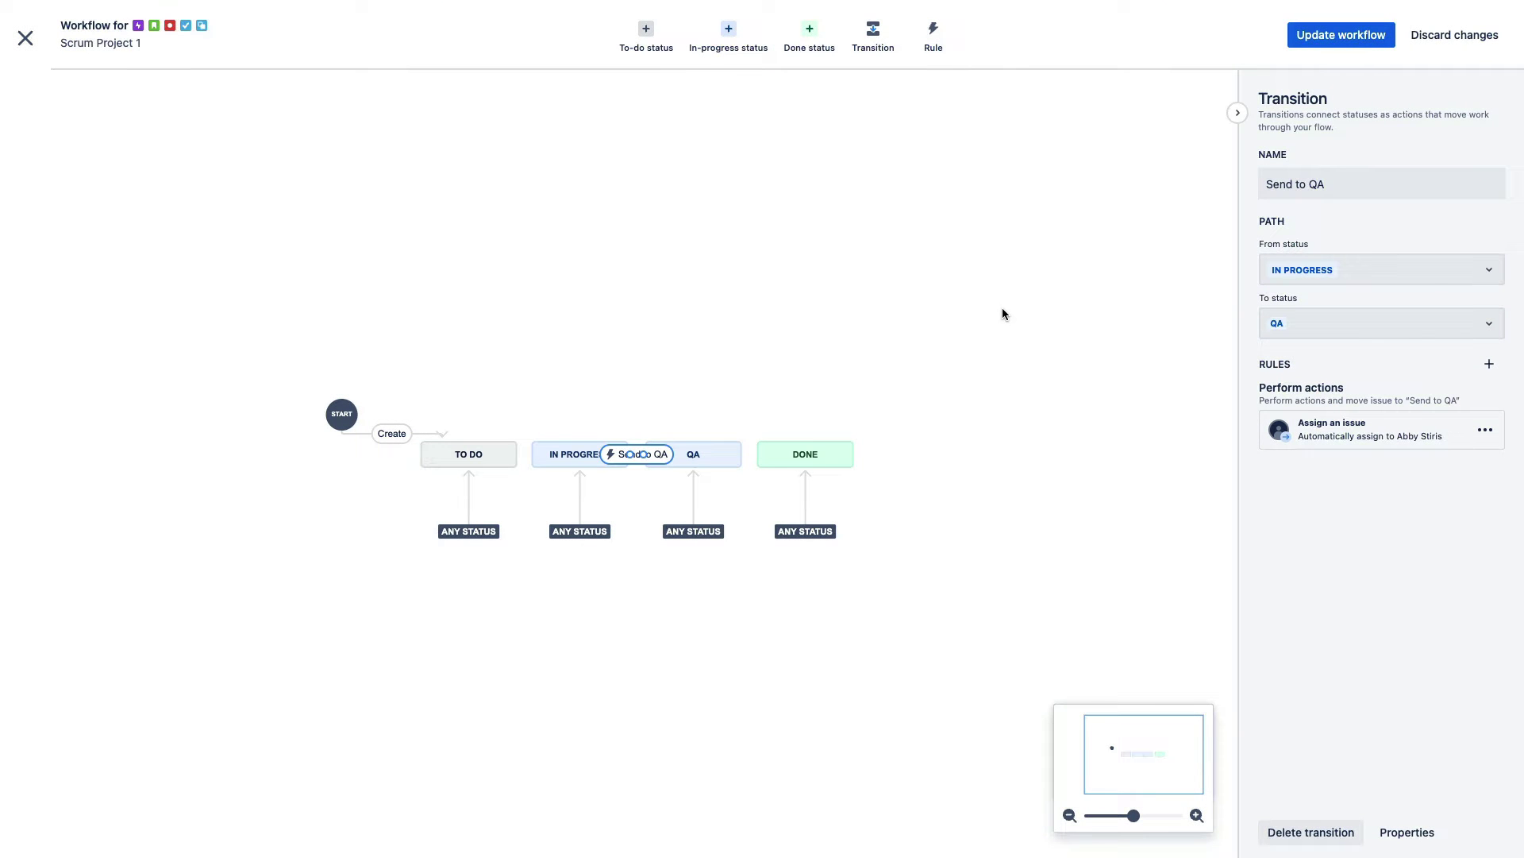
left_click(1003, 309)
- Save the workflow for all selected issue types, skip the board column review, and exit the editor
left_click(1342, 34)
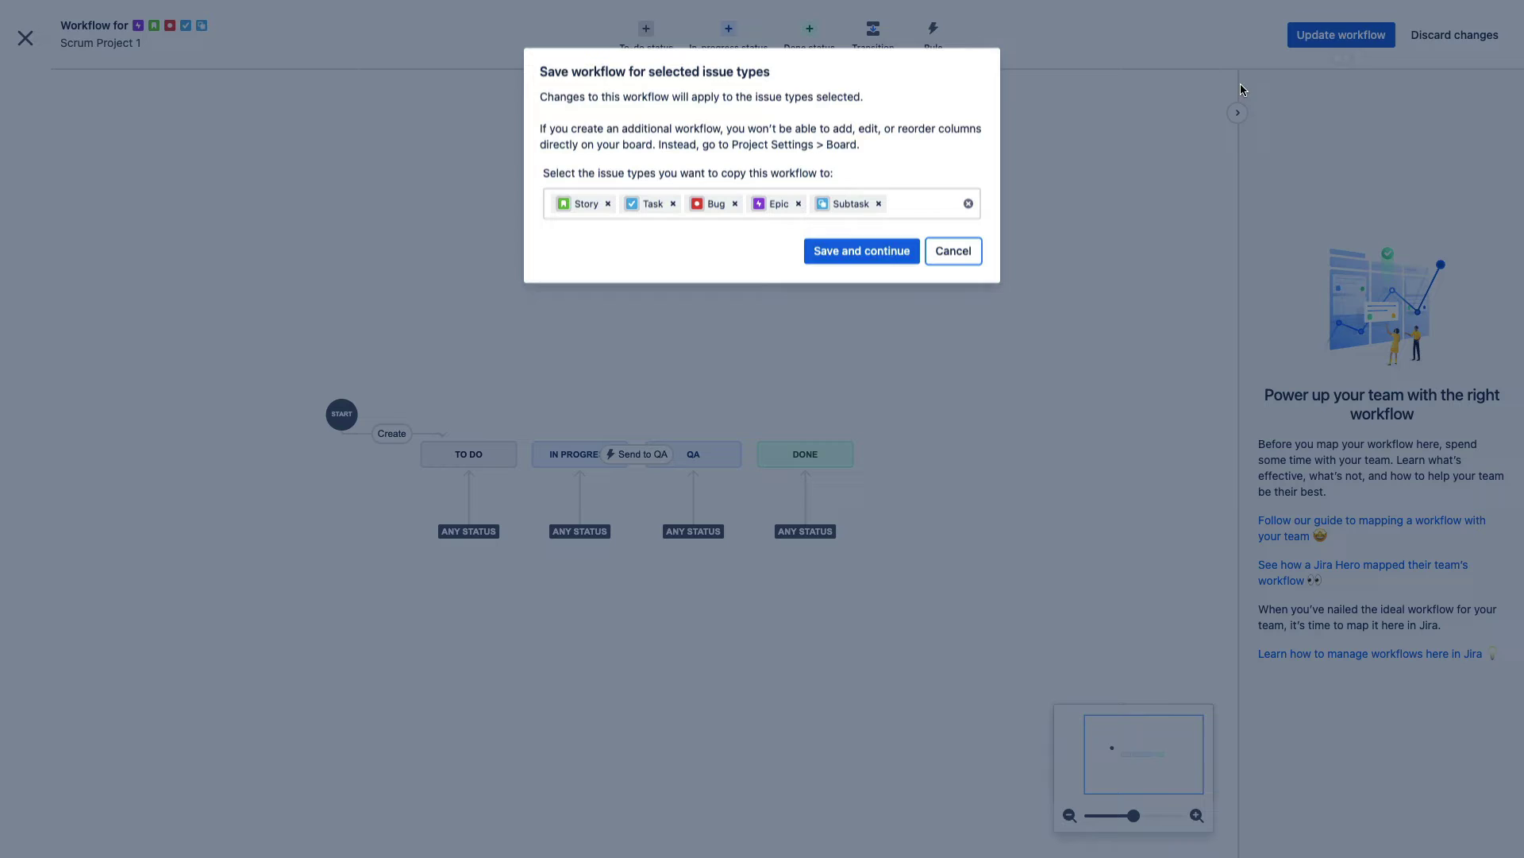
left_click(879, 250)
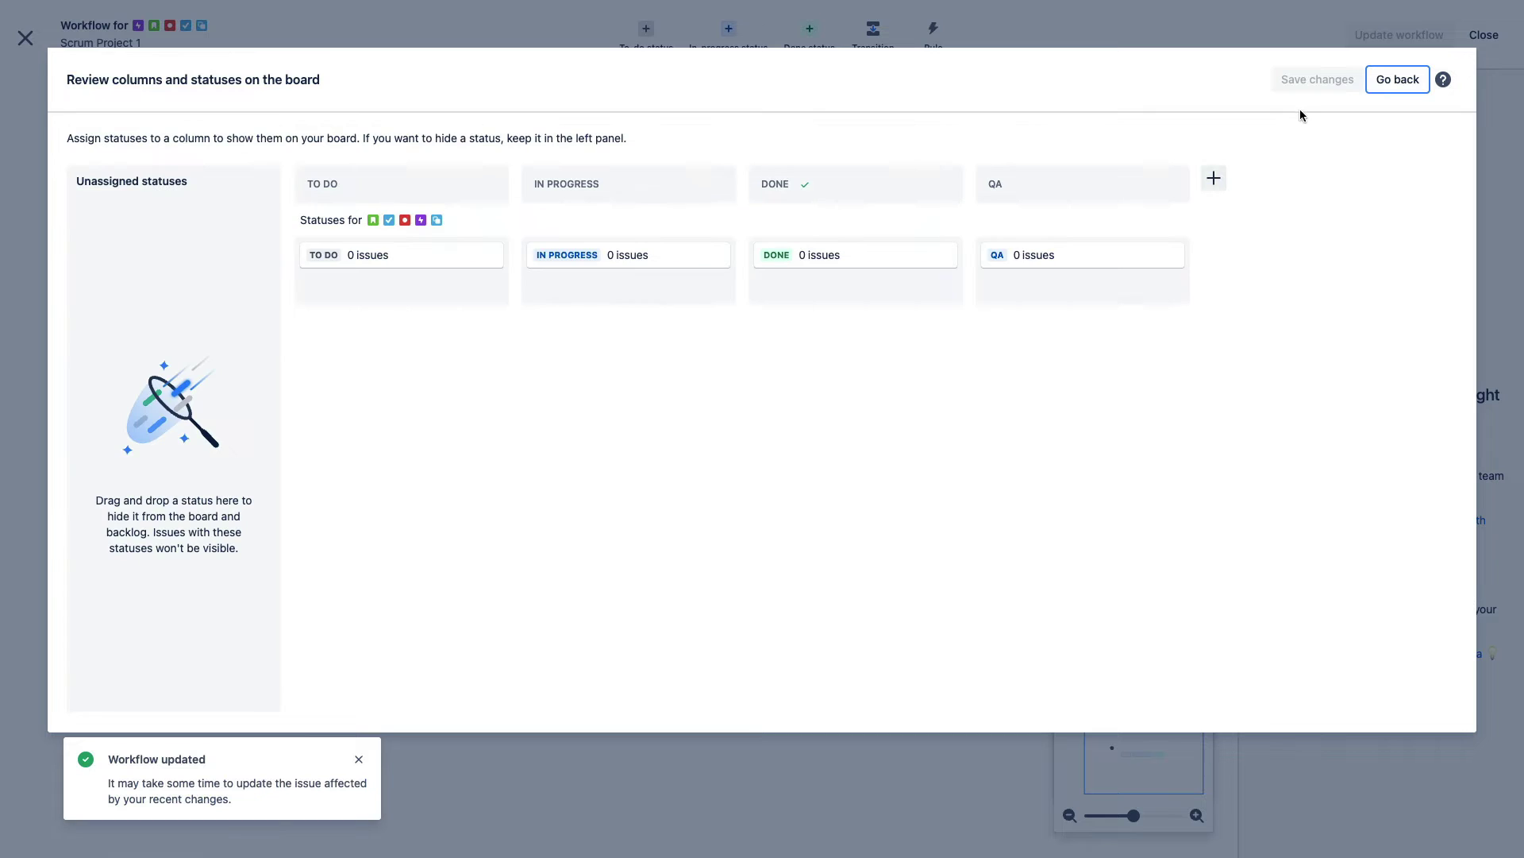
left_click(1399, 80)
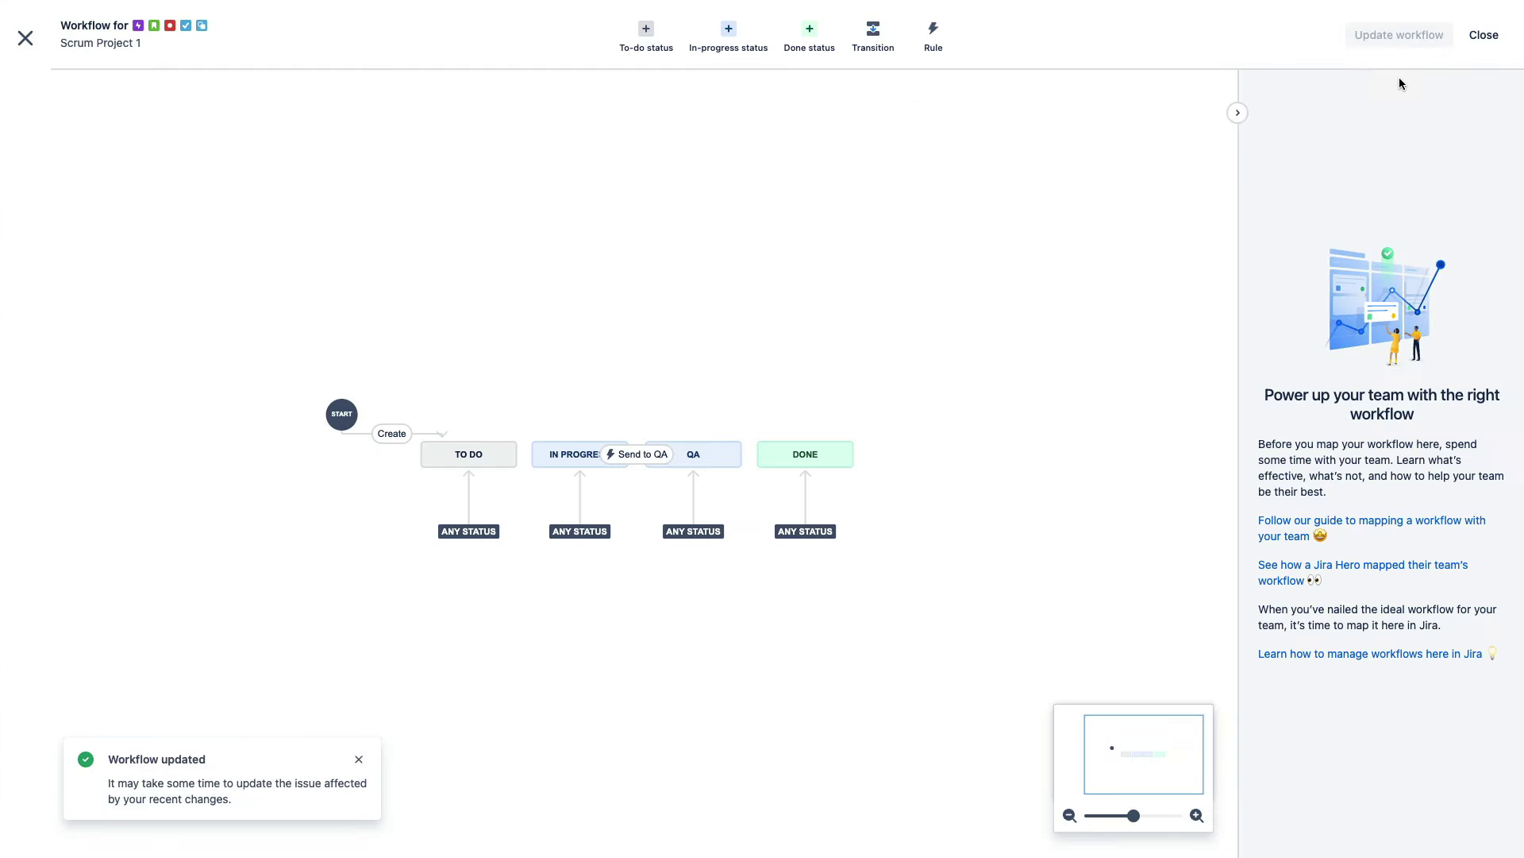
left_click(1480, 35)
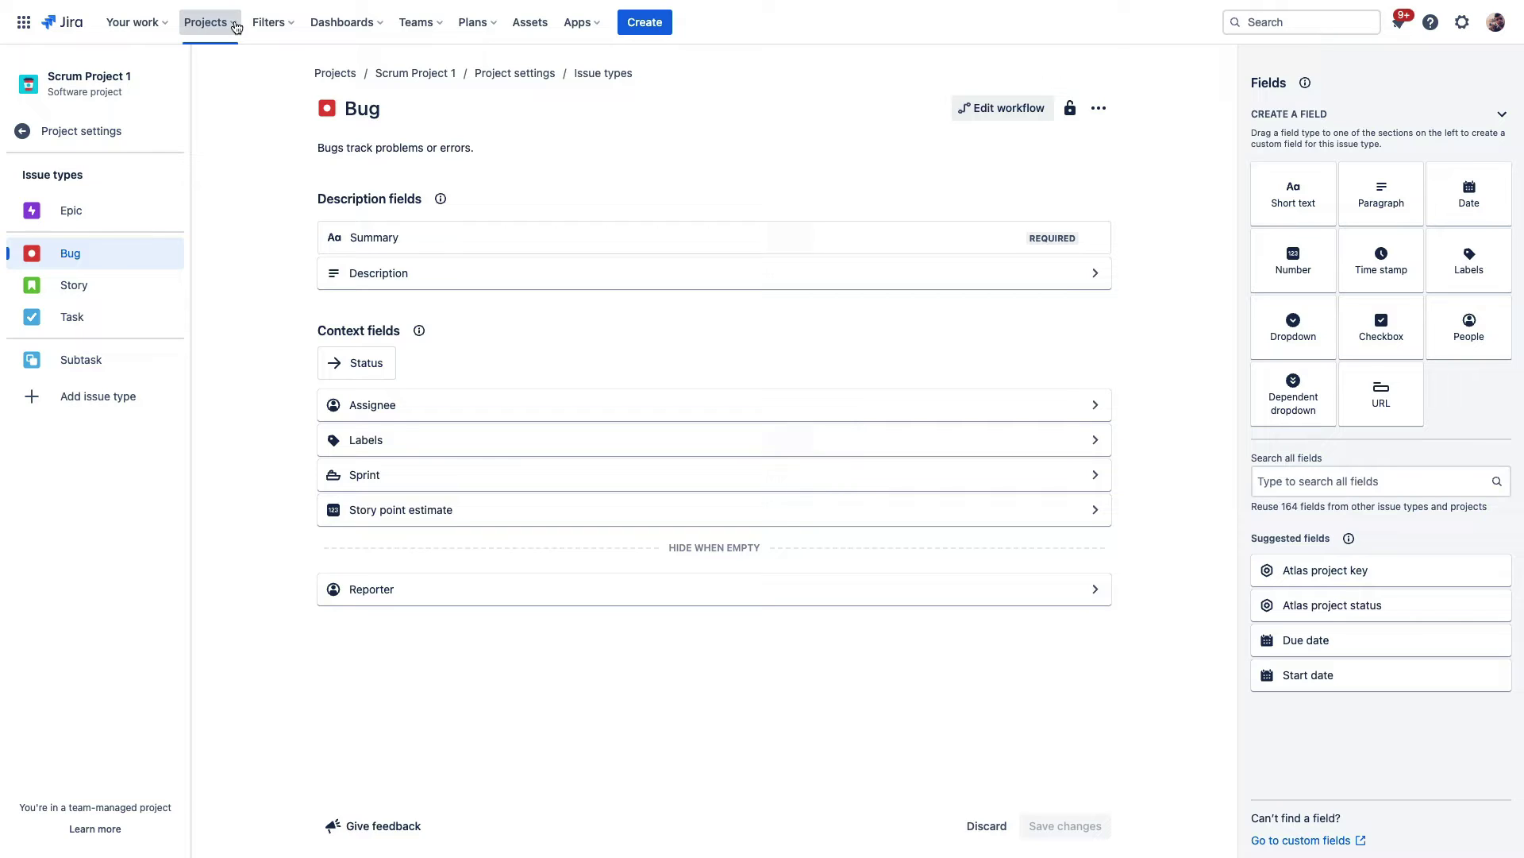
- From the Projects menu, start a new project to reach the templates gallery
left_click(236, 24)
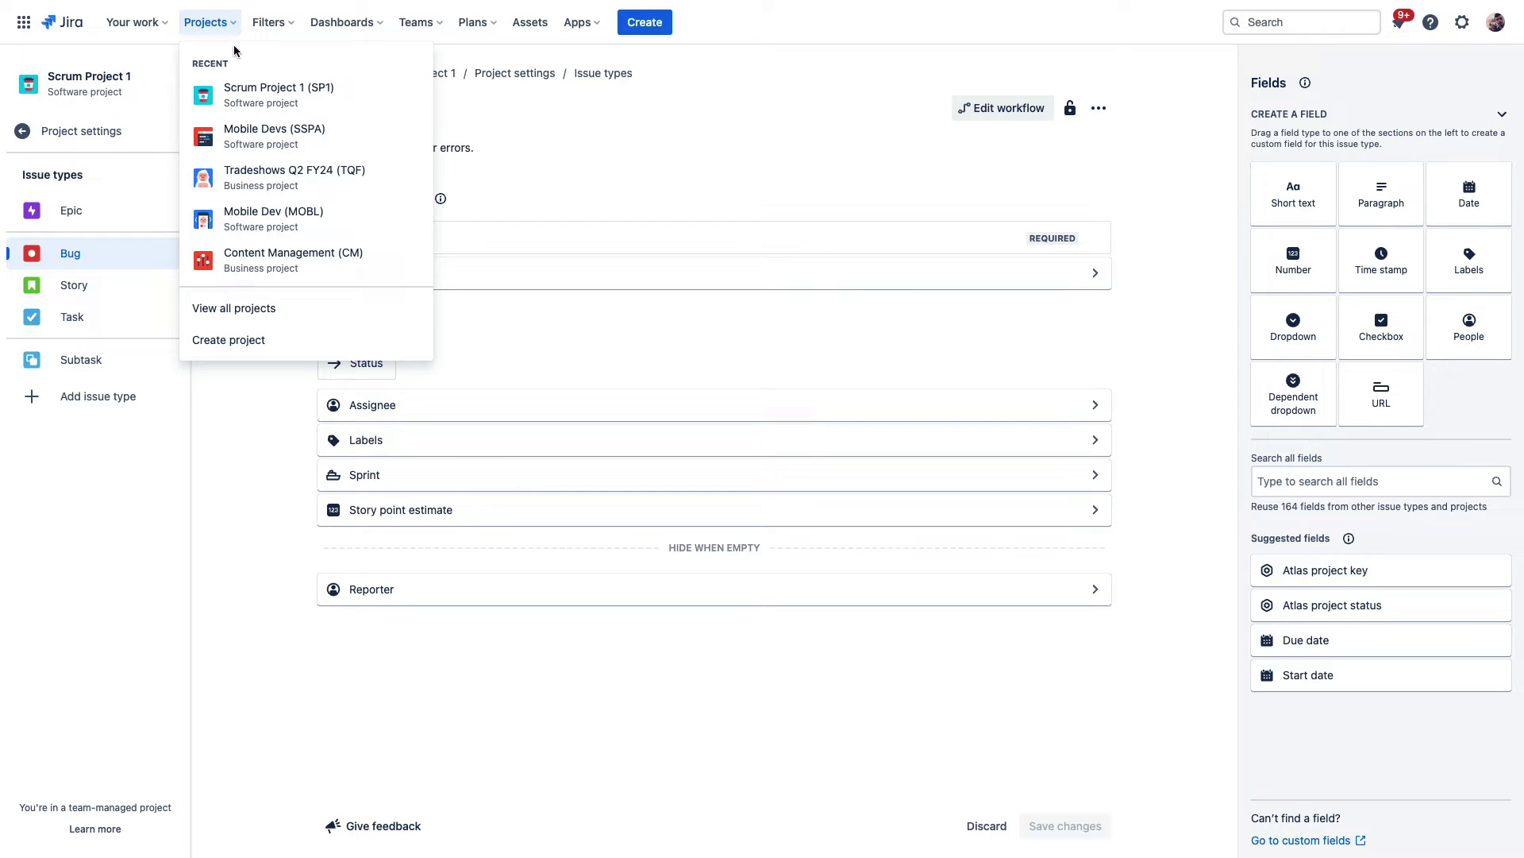
left_click(268, 341)
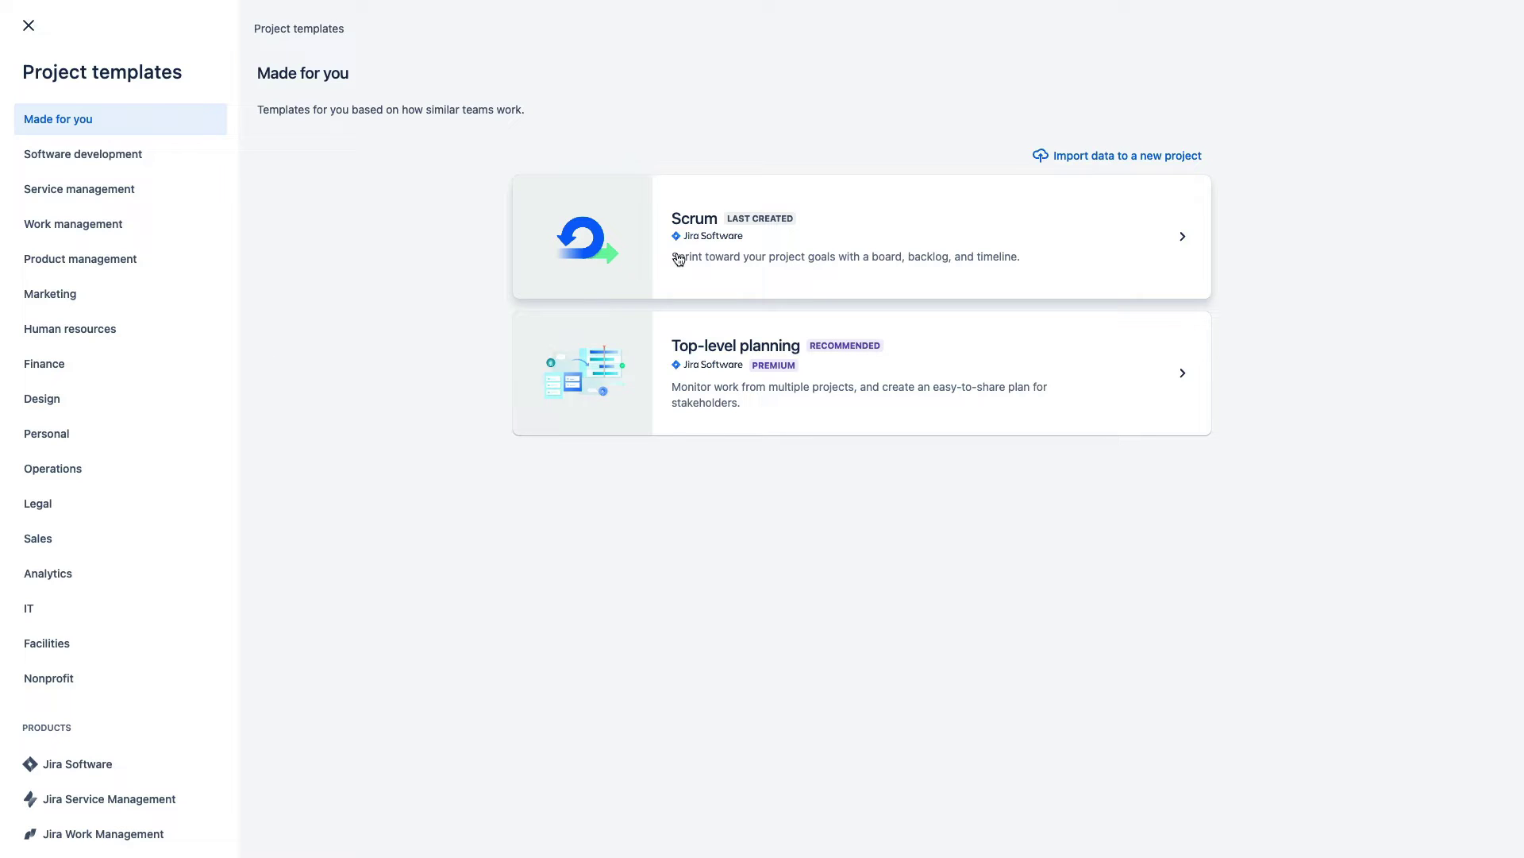
- Create company-managed Scrum project 'Company Managed Scrum Project' with key CMSP
left_click(764, 251)
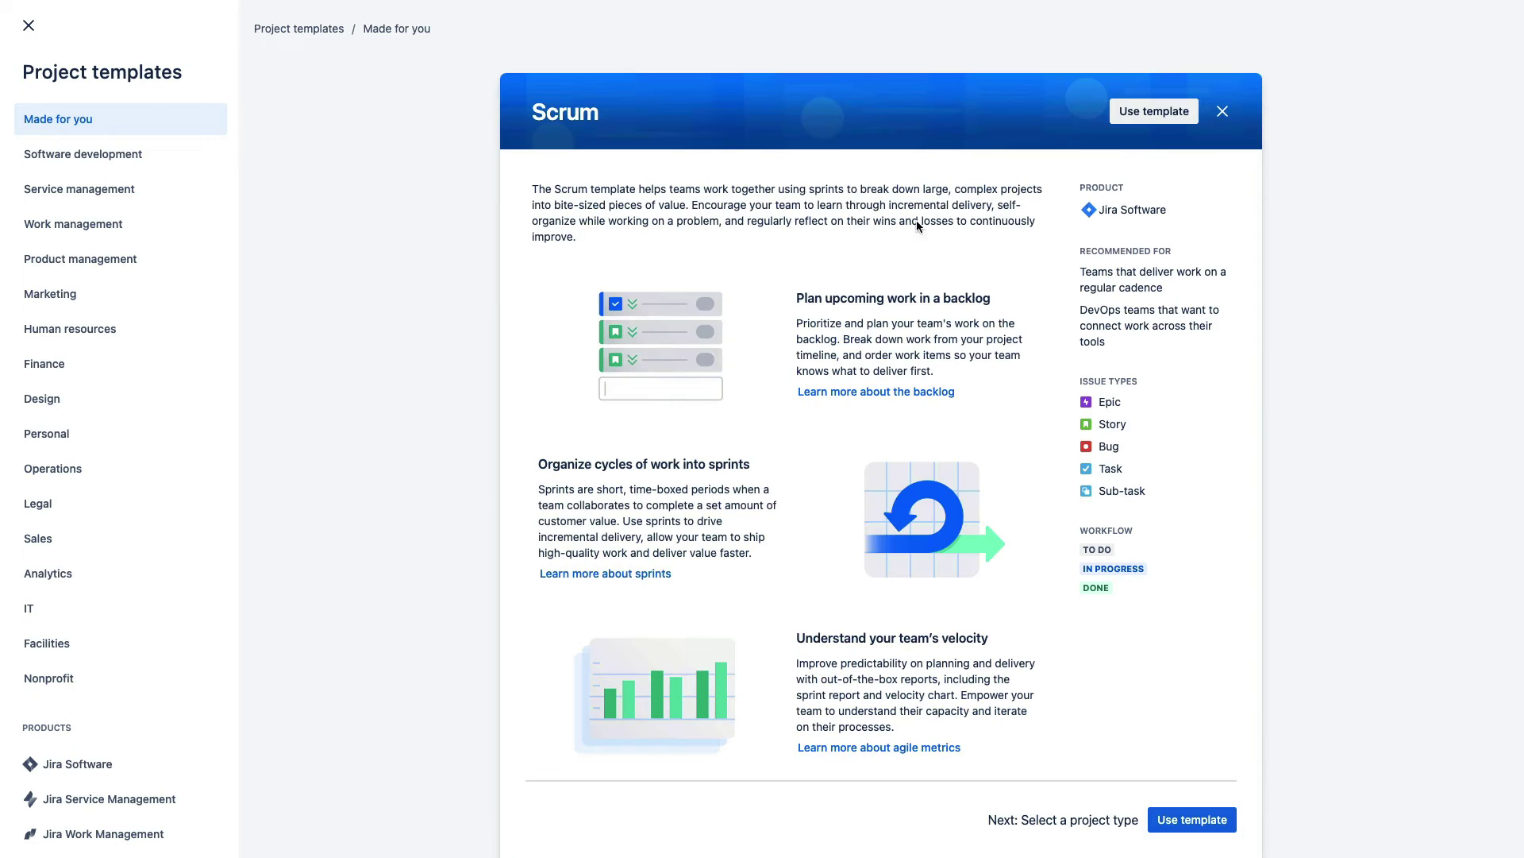
left_click(1154, 111)
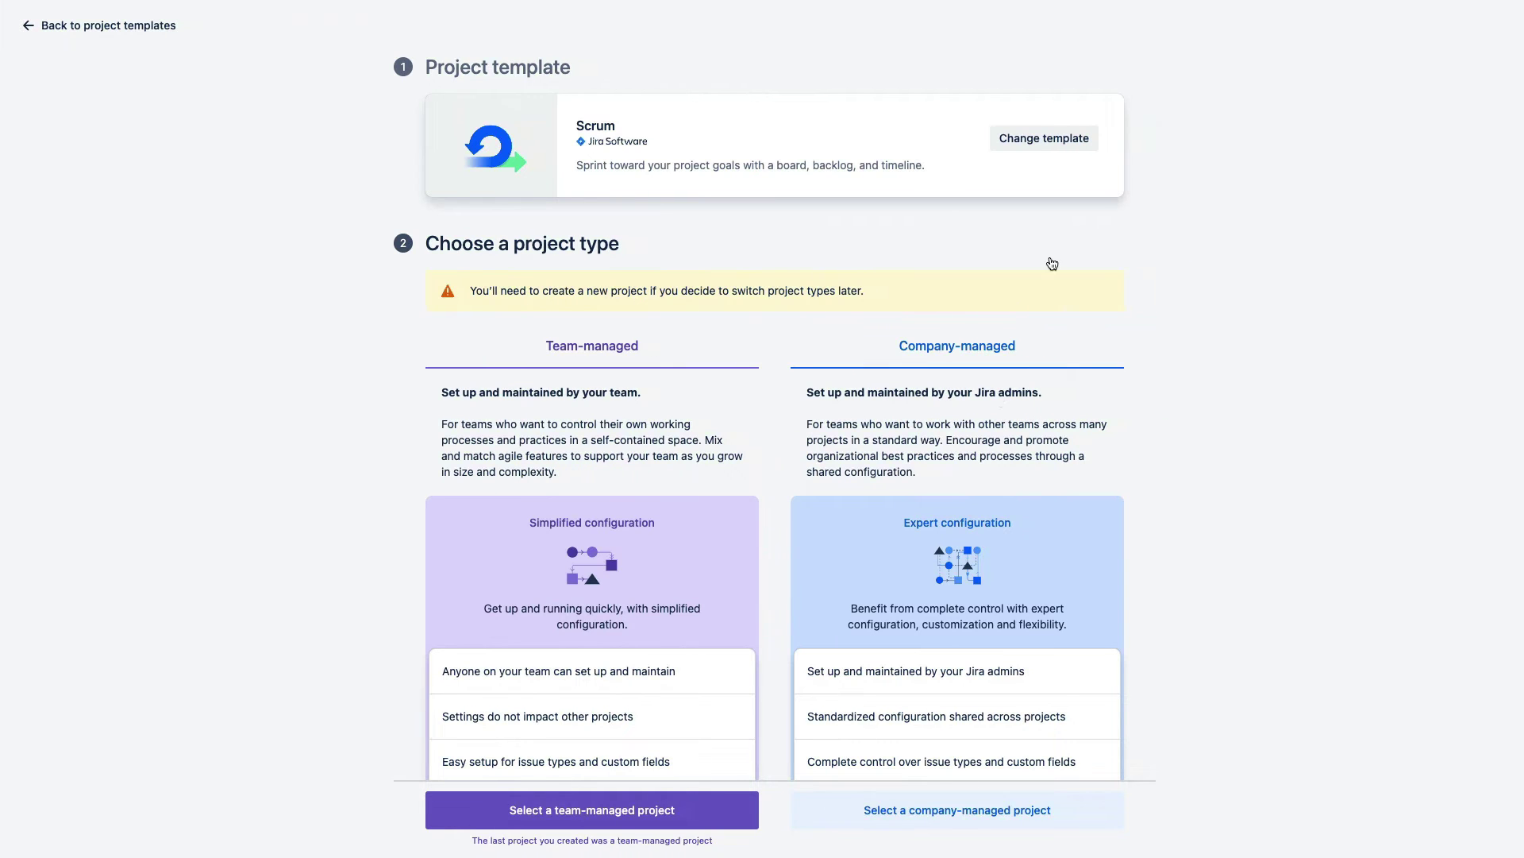
left_click(957, 826)
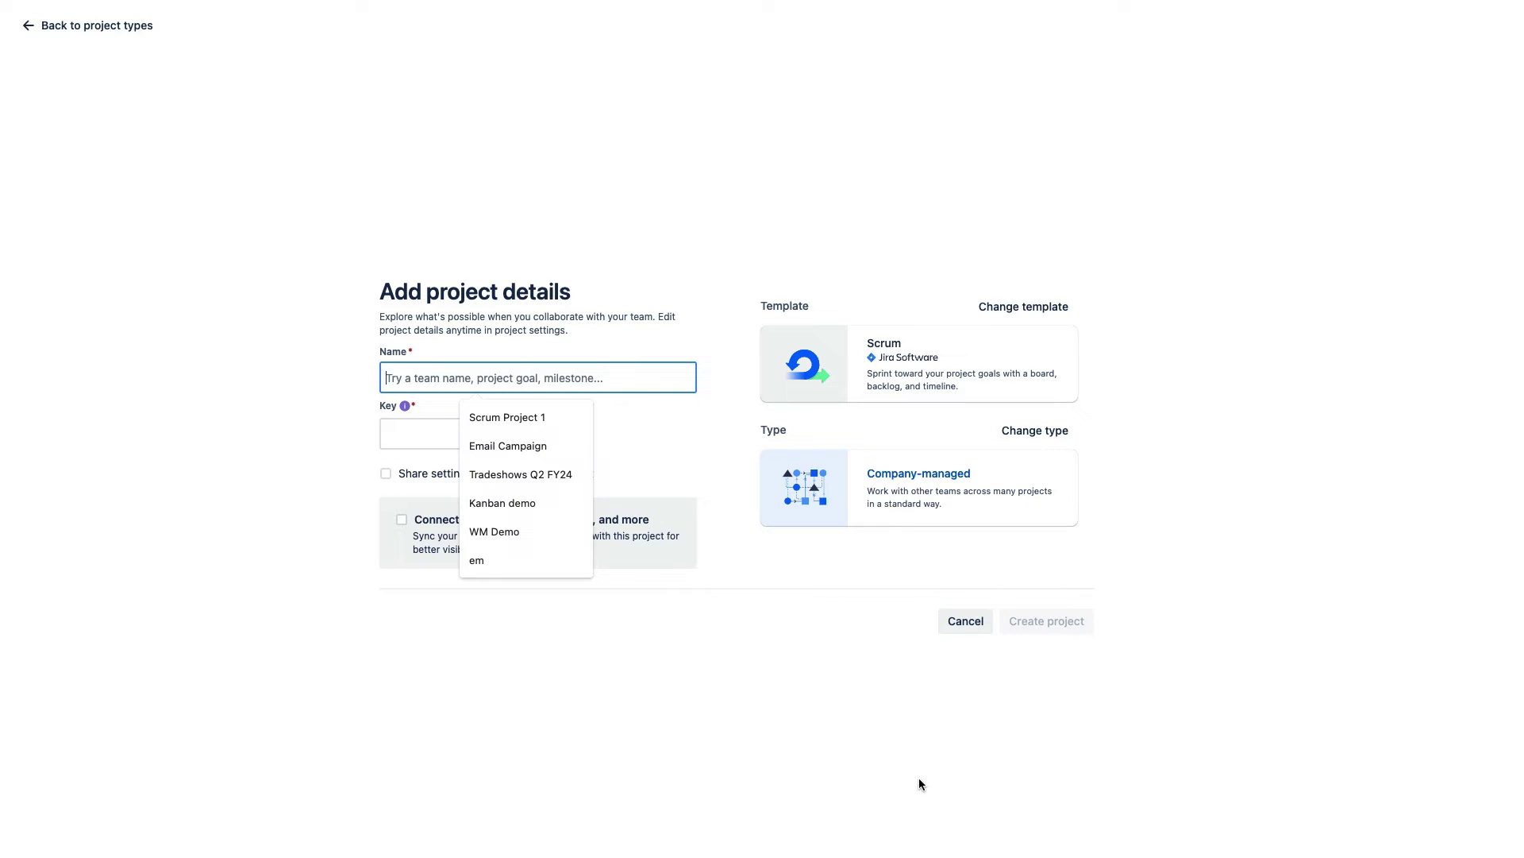
type("Company Managed Scrum Project")
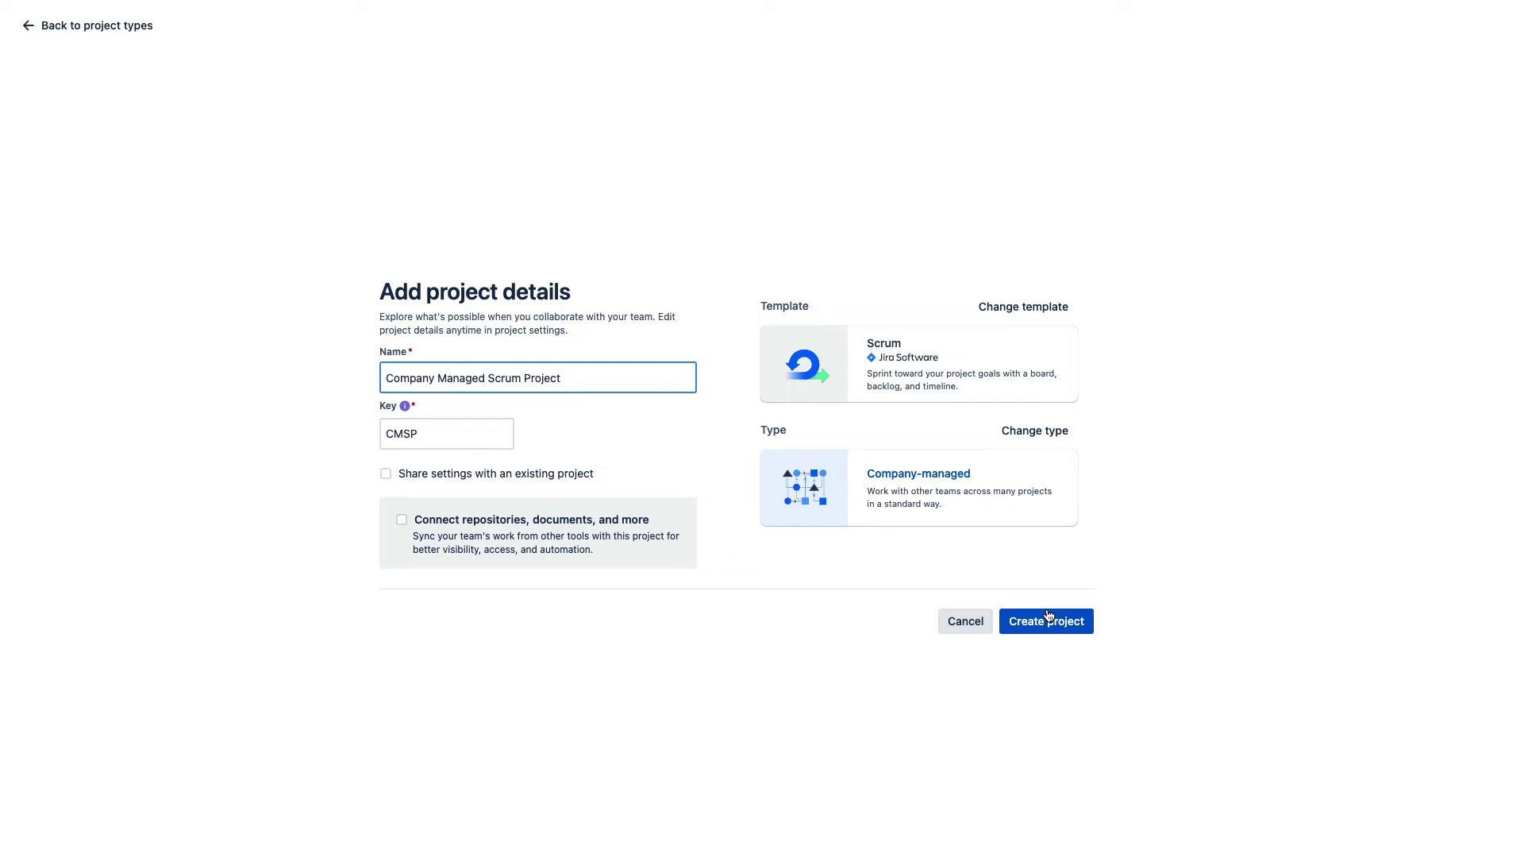
left_click(1057, 630)
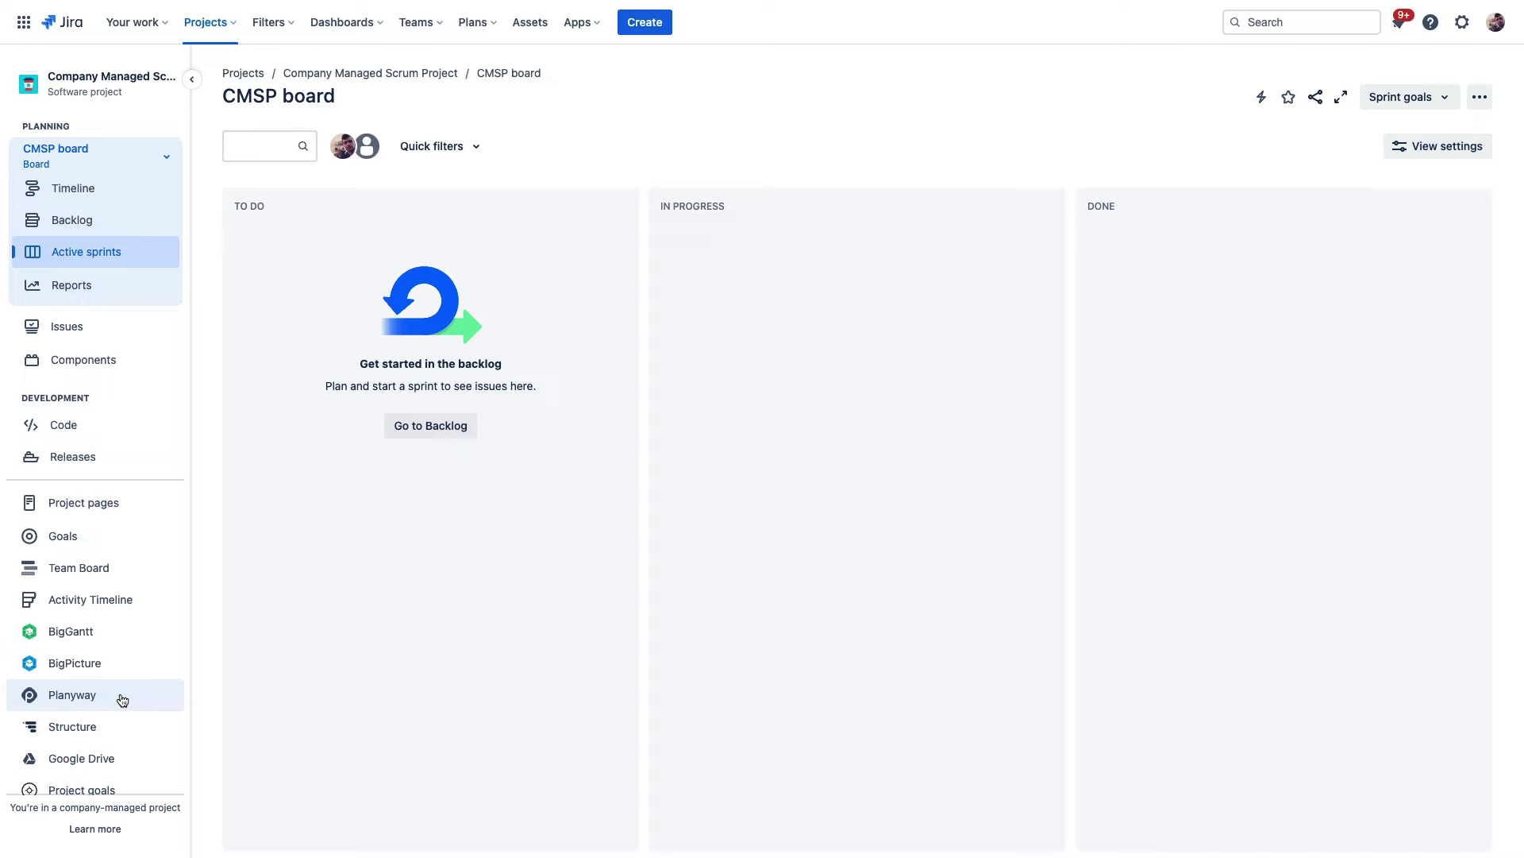
- Scroll down the CMSP project's sidebar toward Project settings
scroll(119, 686, "down", 2)
scroll(121, 690, "down", 3)
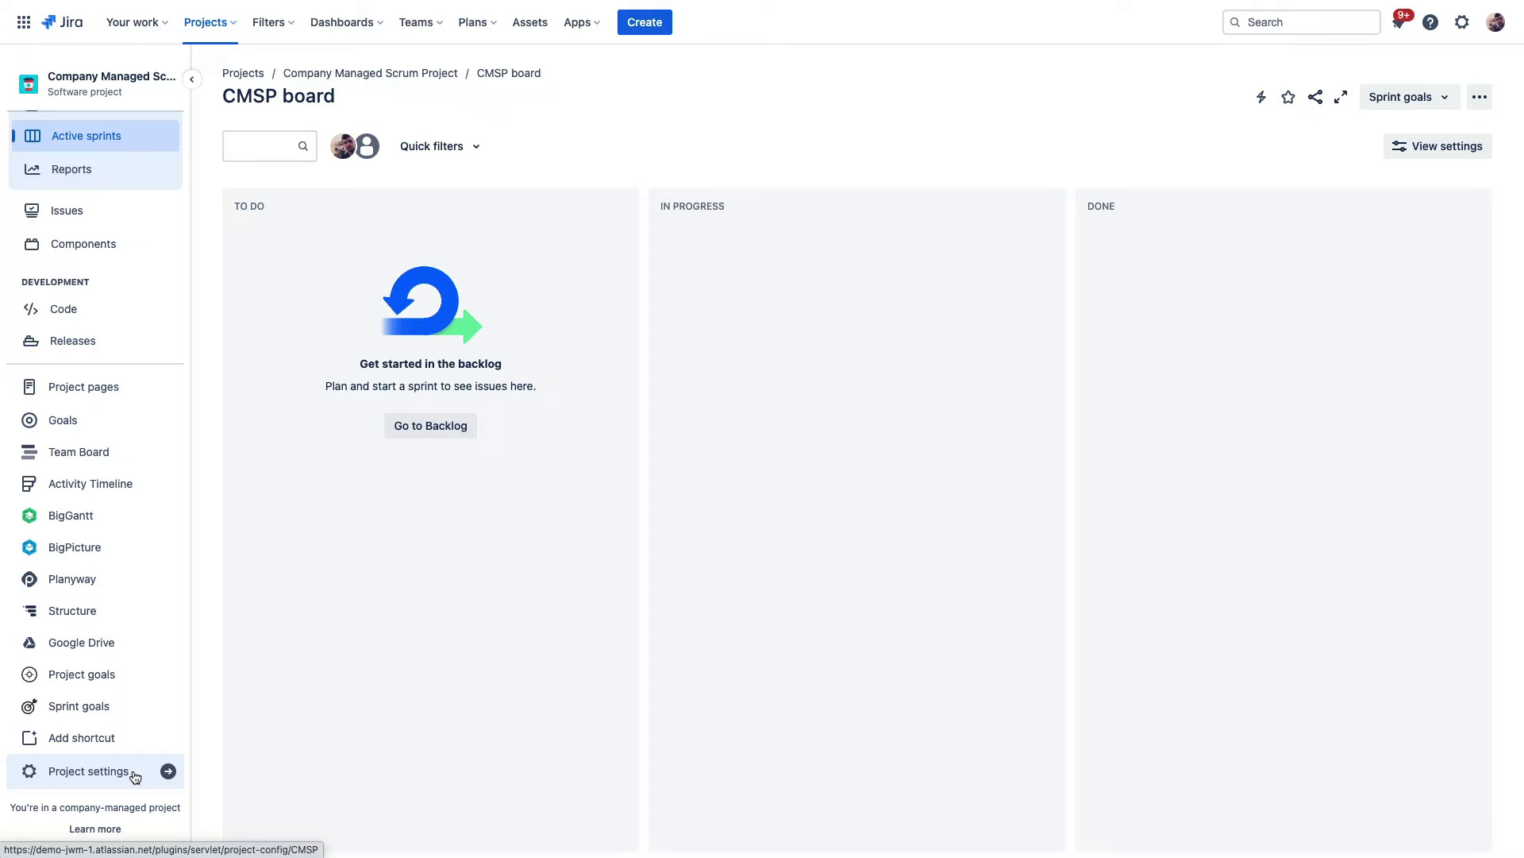
- View the CMSP project's Workflows settings, which use the Software Simplified Workflow Scheme
left_click(135, 775)
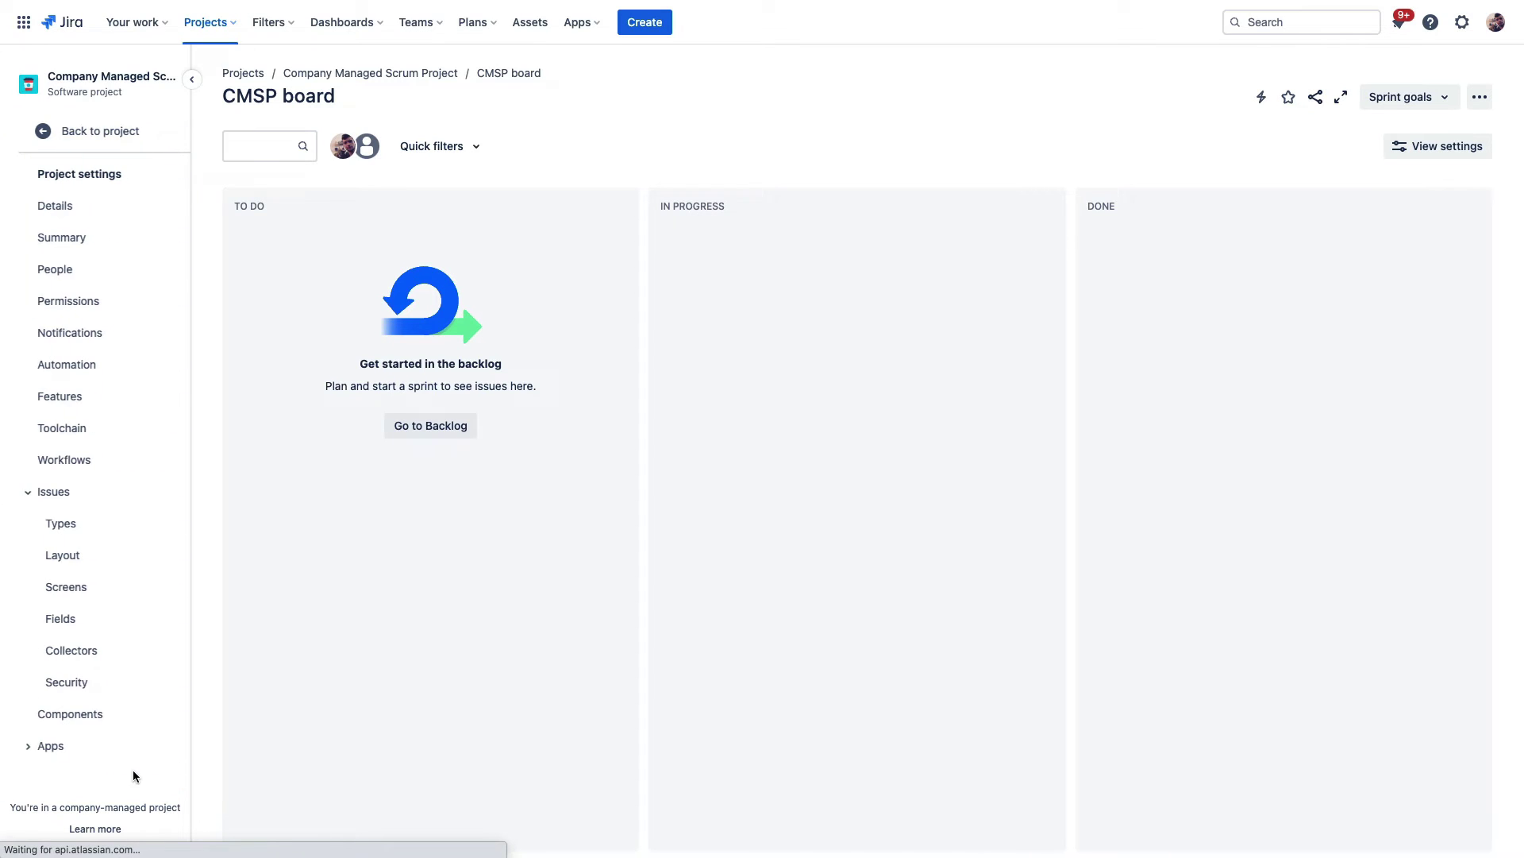
left_click(58, 468)
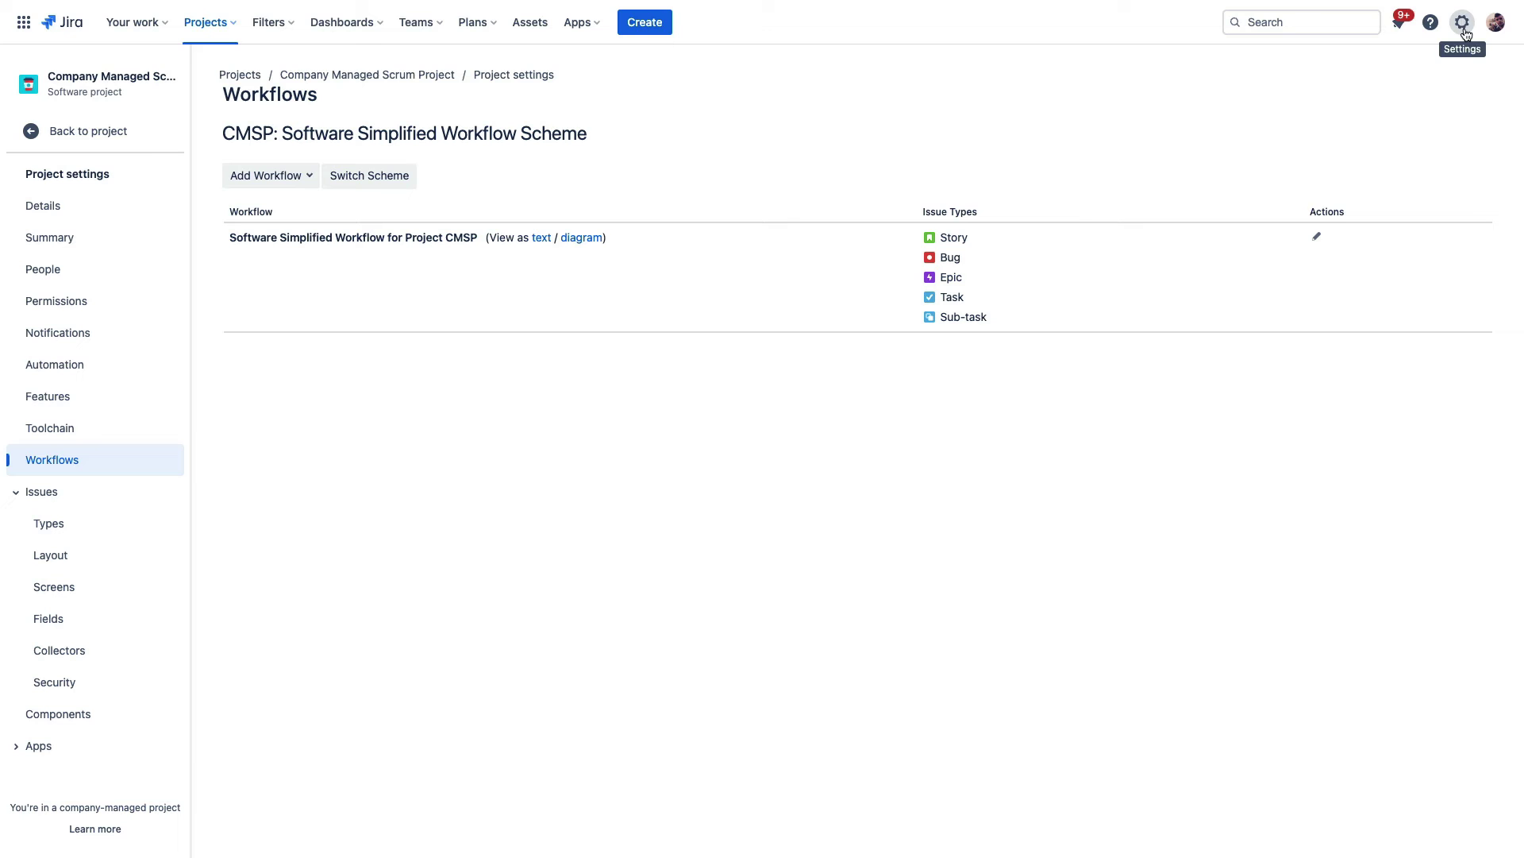
- Filter the workflow list by 'cm' and start a copy of the Software Simplified Workflow for Project CMSP
left_click(1465, 34)
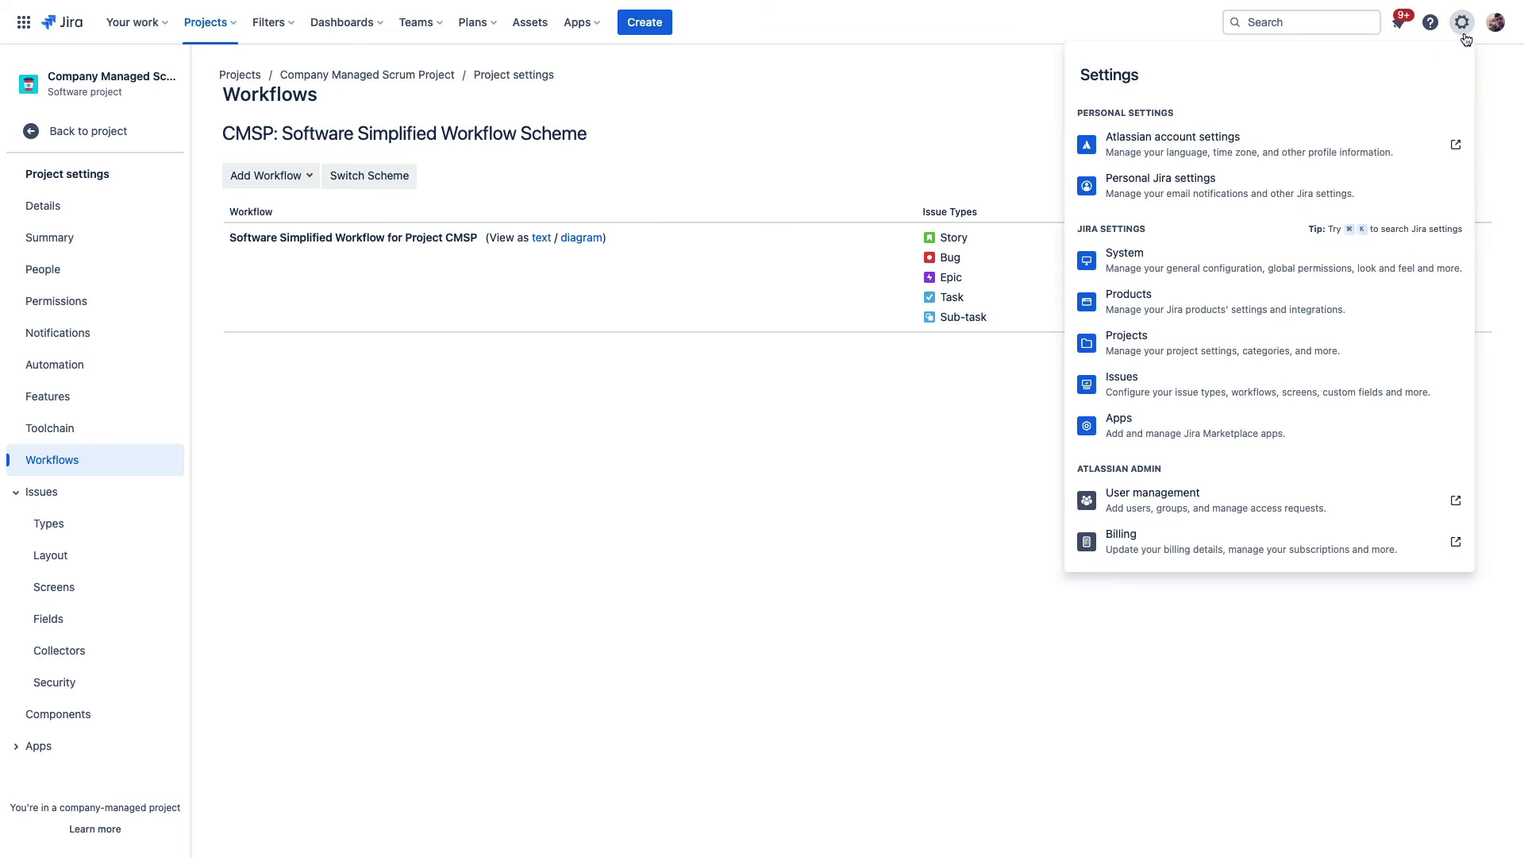
left_click(1151, 388)
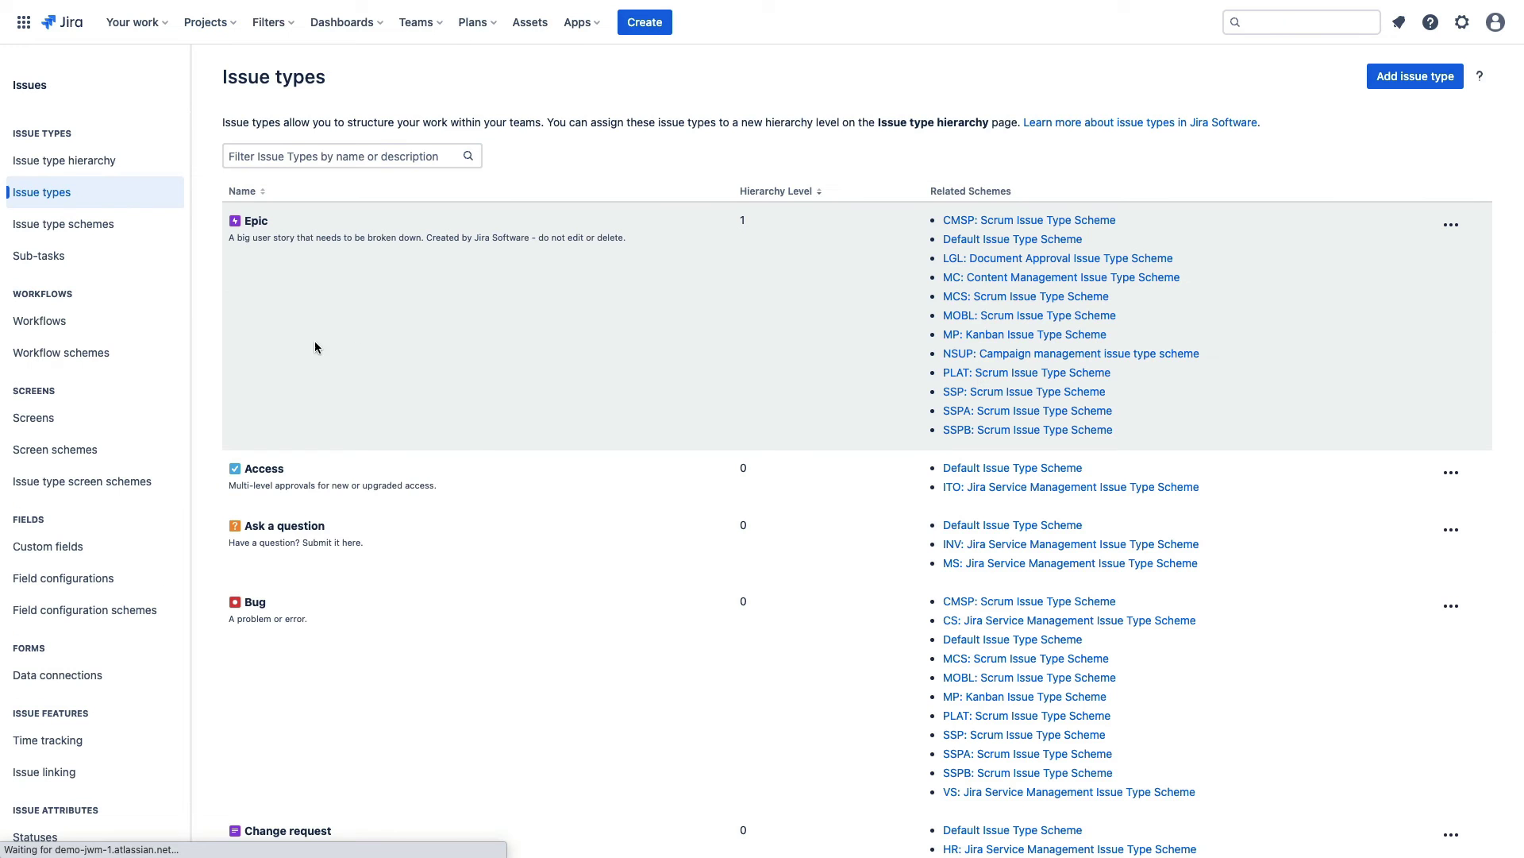
left_click(40, 318)
left_click(289, 159)
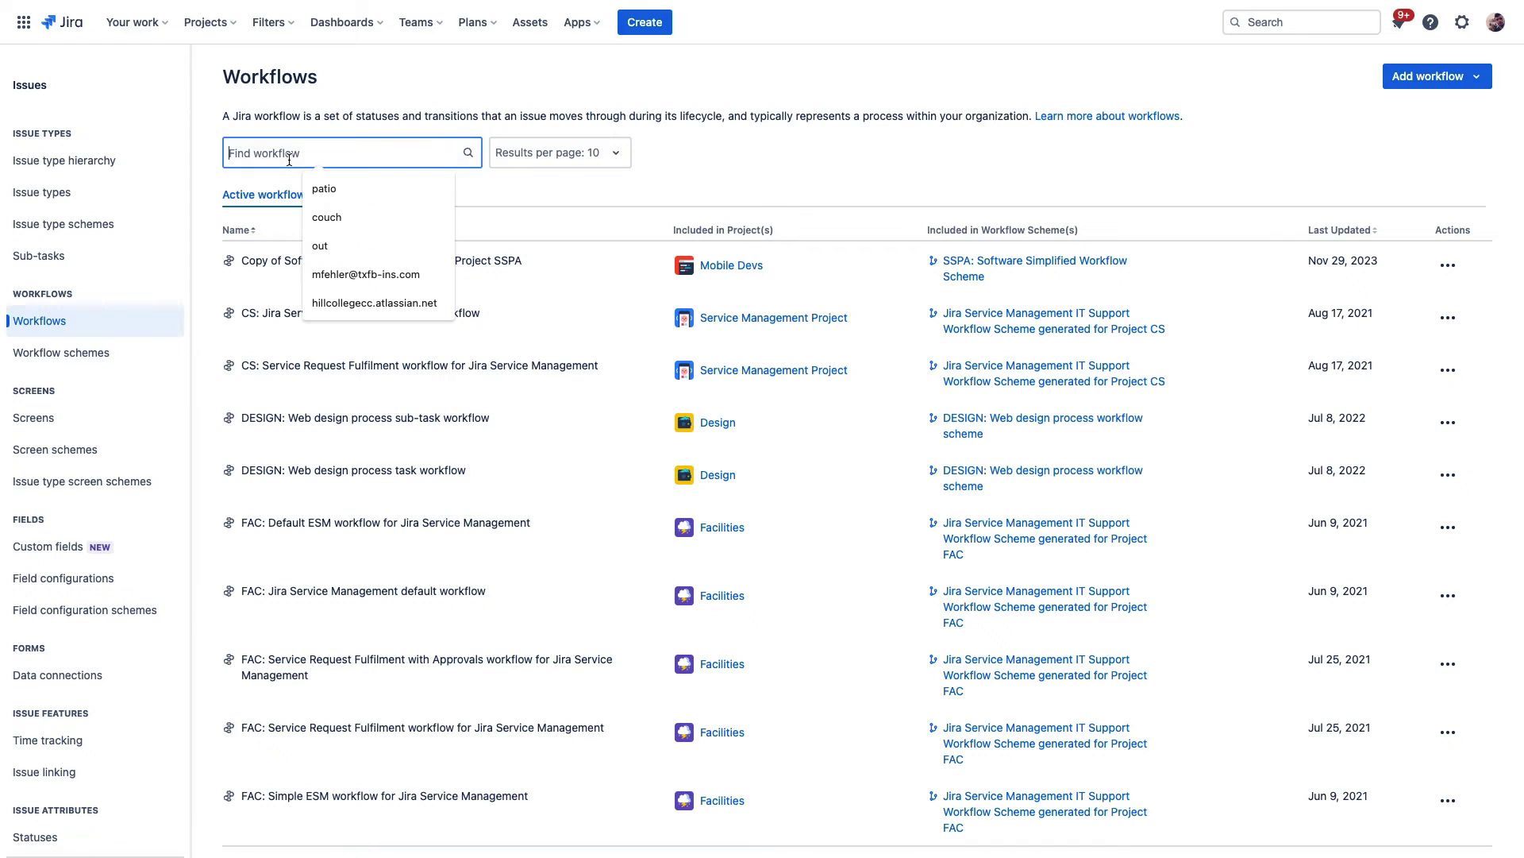
type("cm")
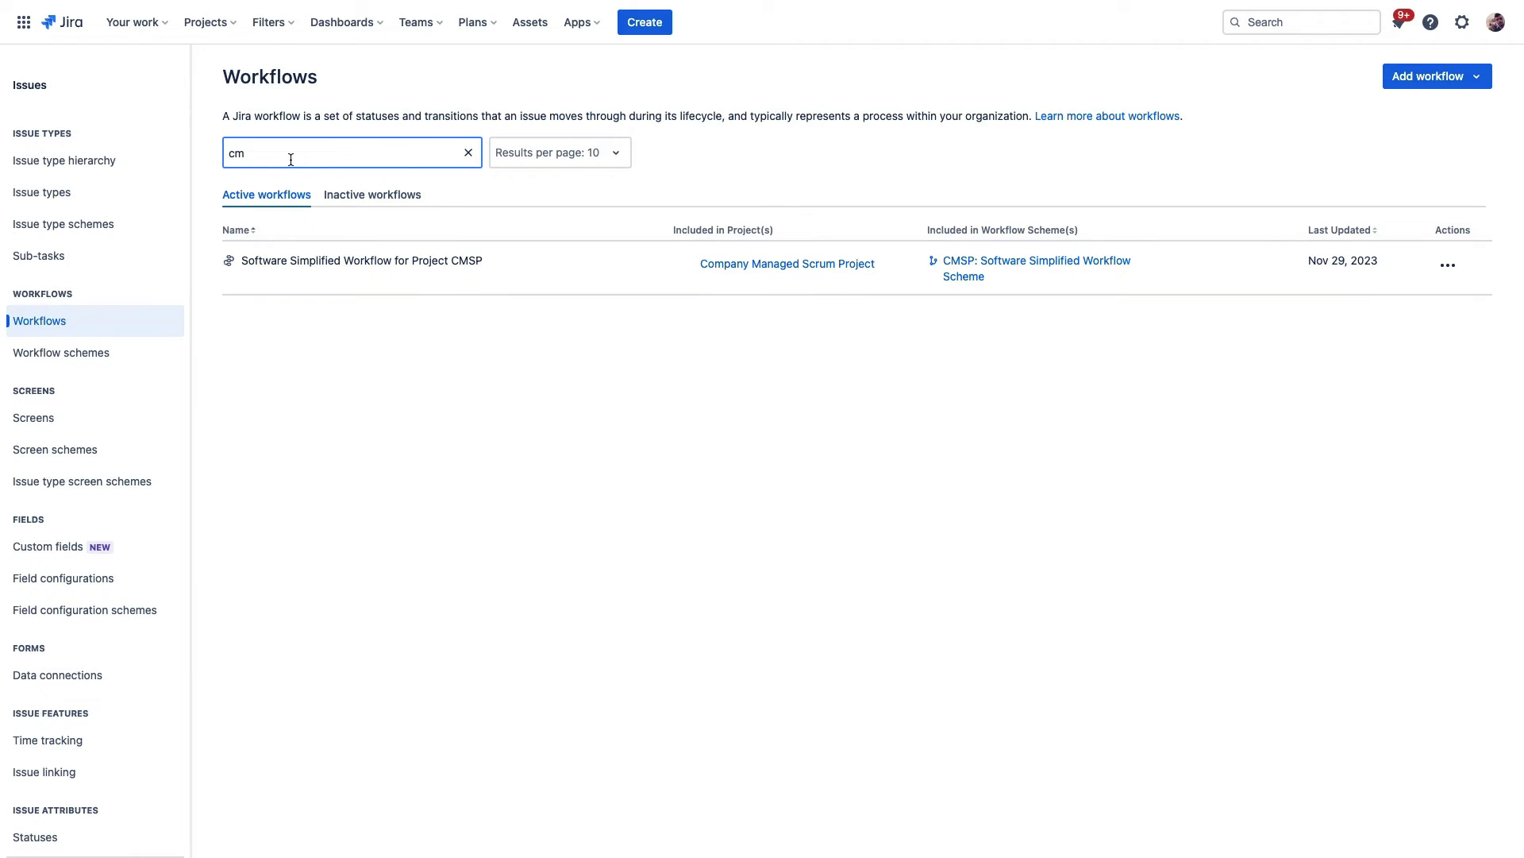
left_click(1448, 266)
left_click(1439, 364)
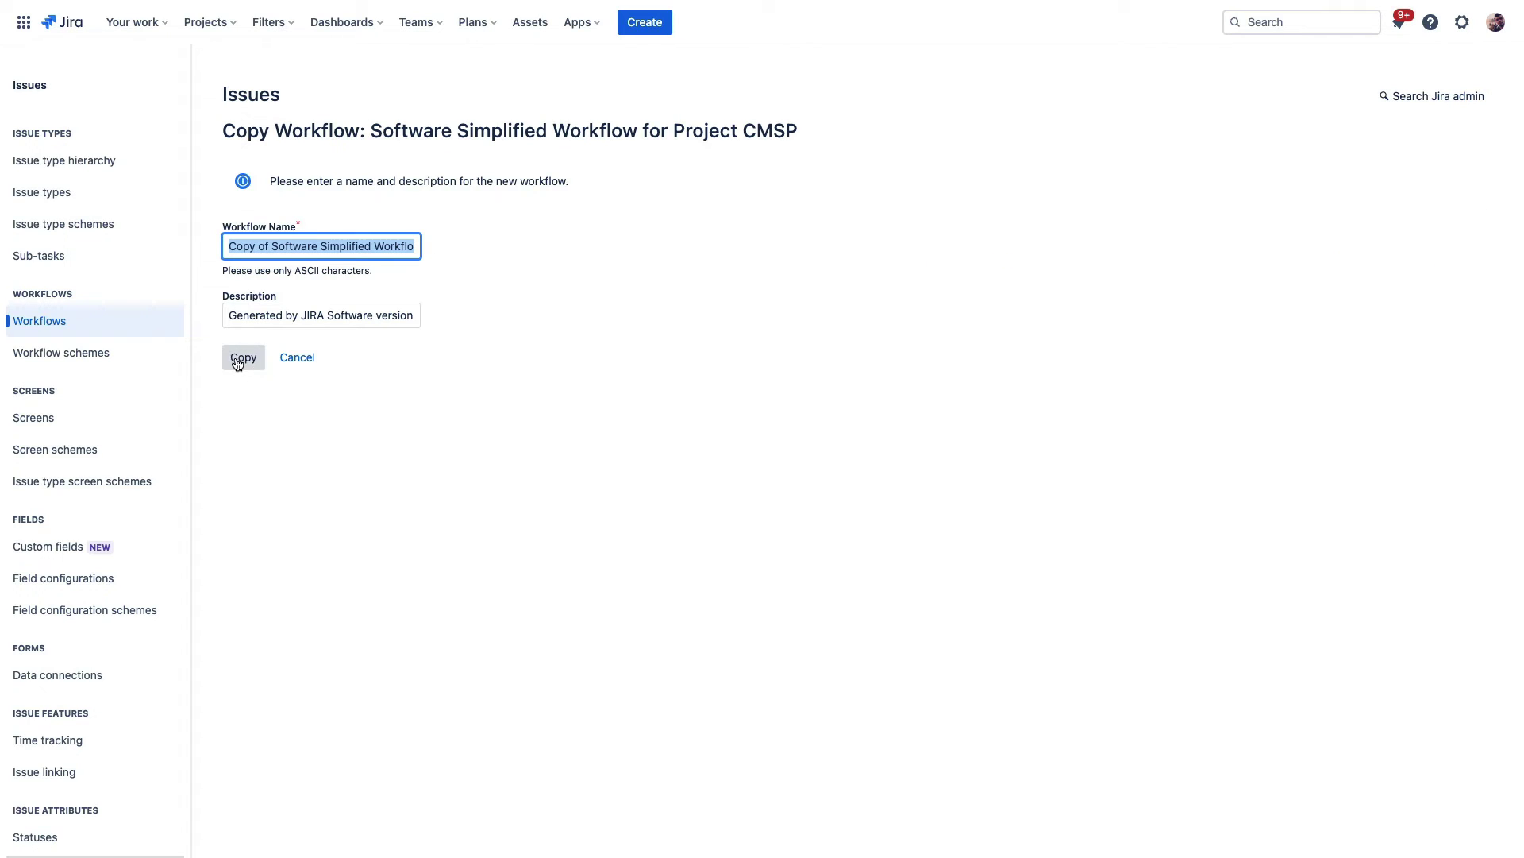
- Create the workflow copy and rearrange IN PROGRESS and DONE in its diagram
left_click(241, 359)
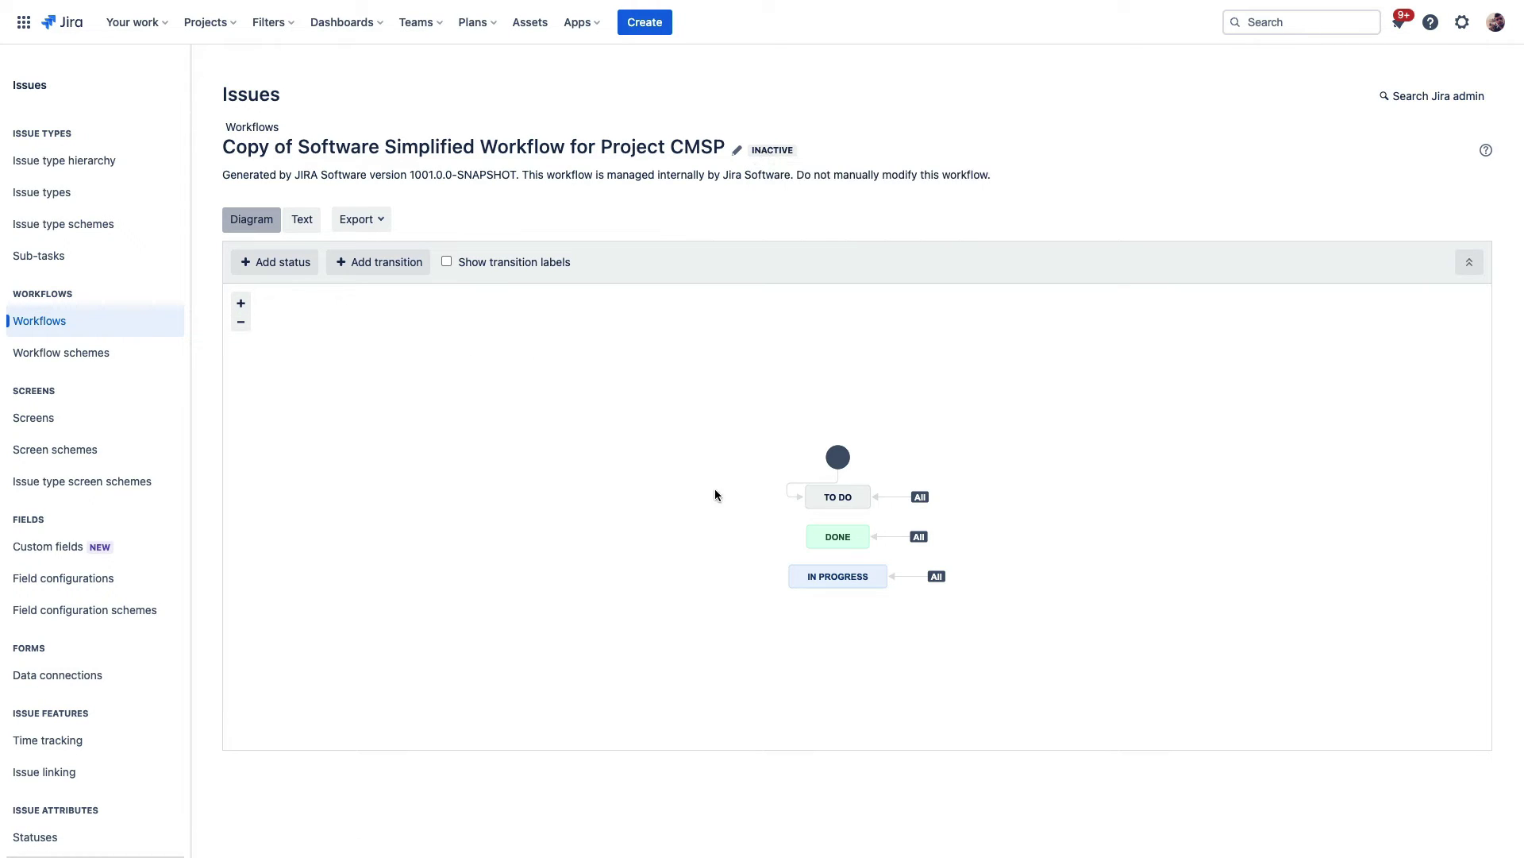
mouse_move(838, 578)
left_mouse_down()
mouse_move(842, 648)
mouse_move(830, 596)
left_mouse_up()
left_click_drag(838, 537, 839, 686)
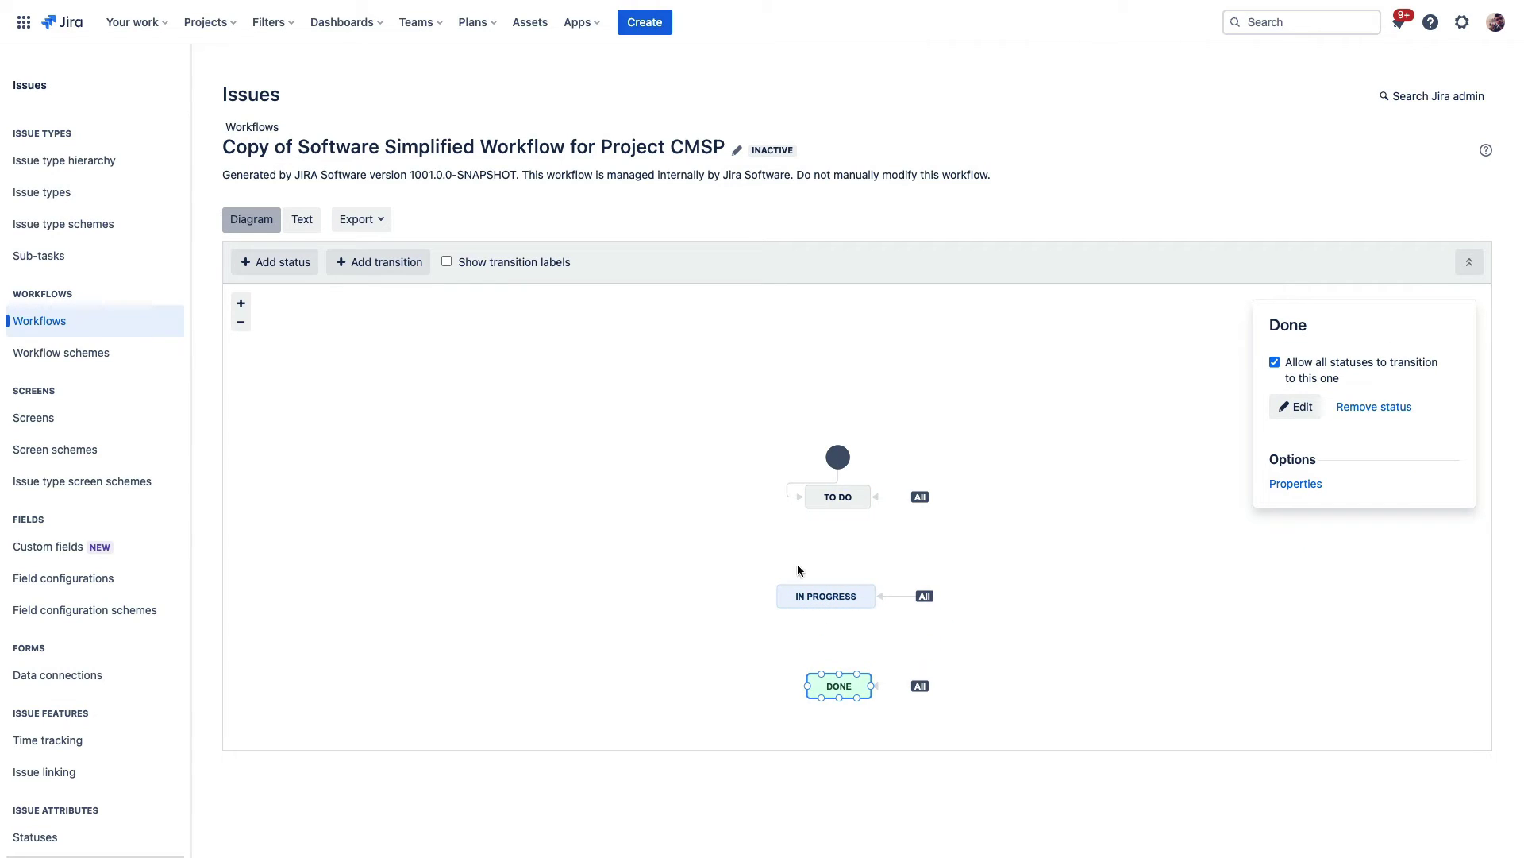
- Add a QA status to the copied workflow and place it between IN PROGRESS and DONE
left_click(317, 271)
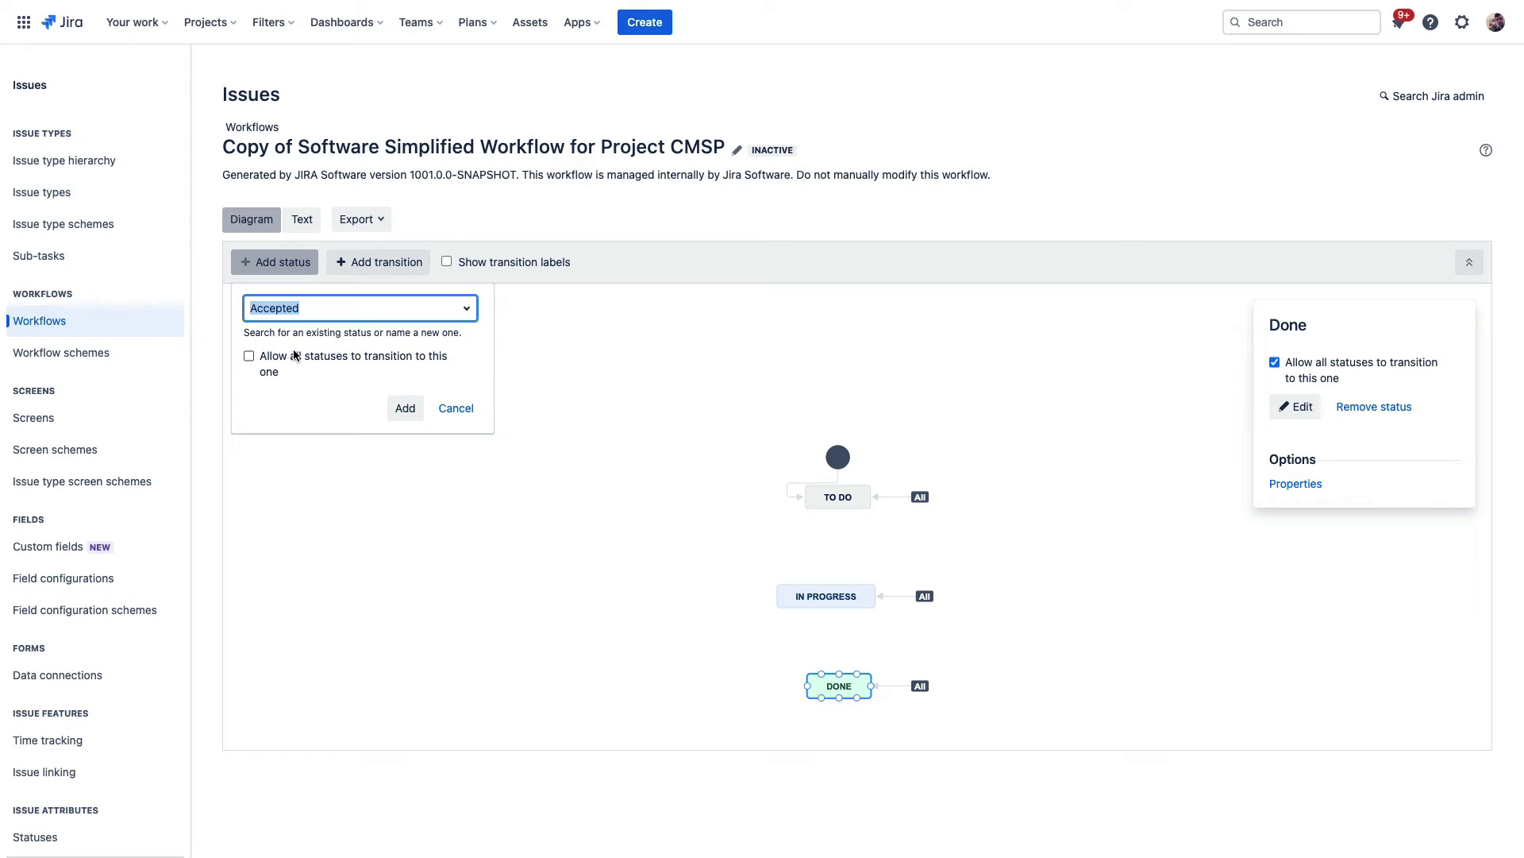
type("QA")
left_click(310, 341)
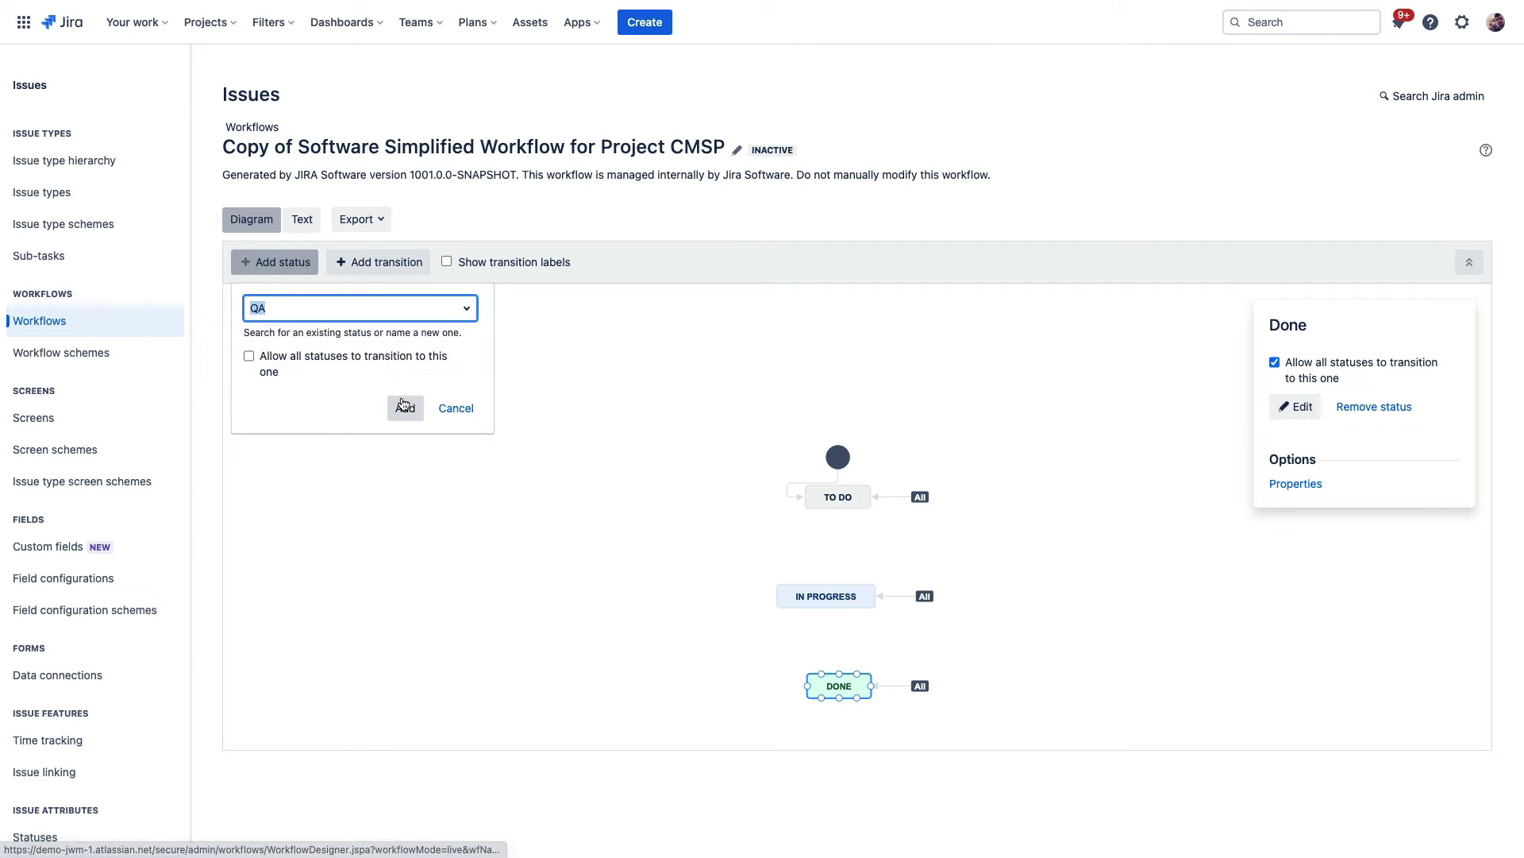
left_click(405, 408)
left_click_drag(845, 372, 830, 643)
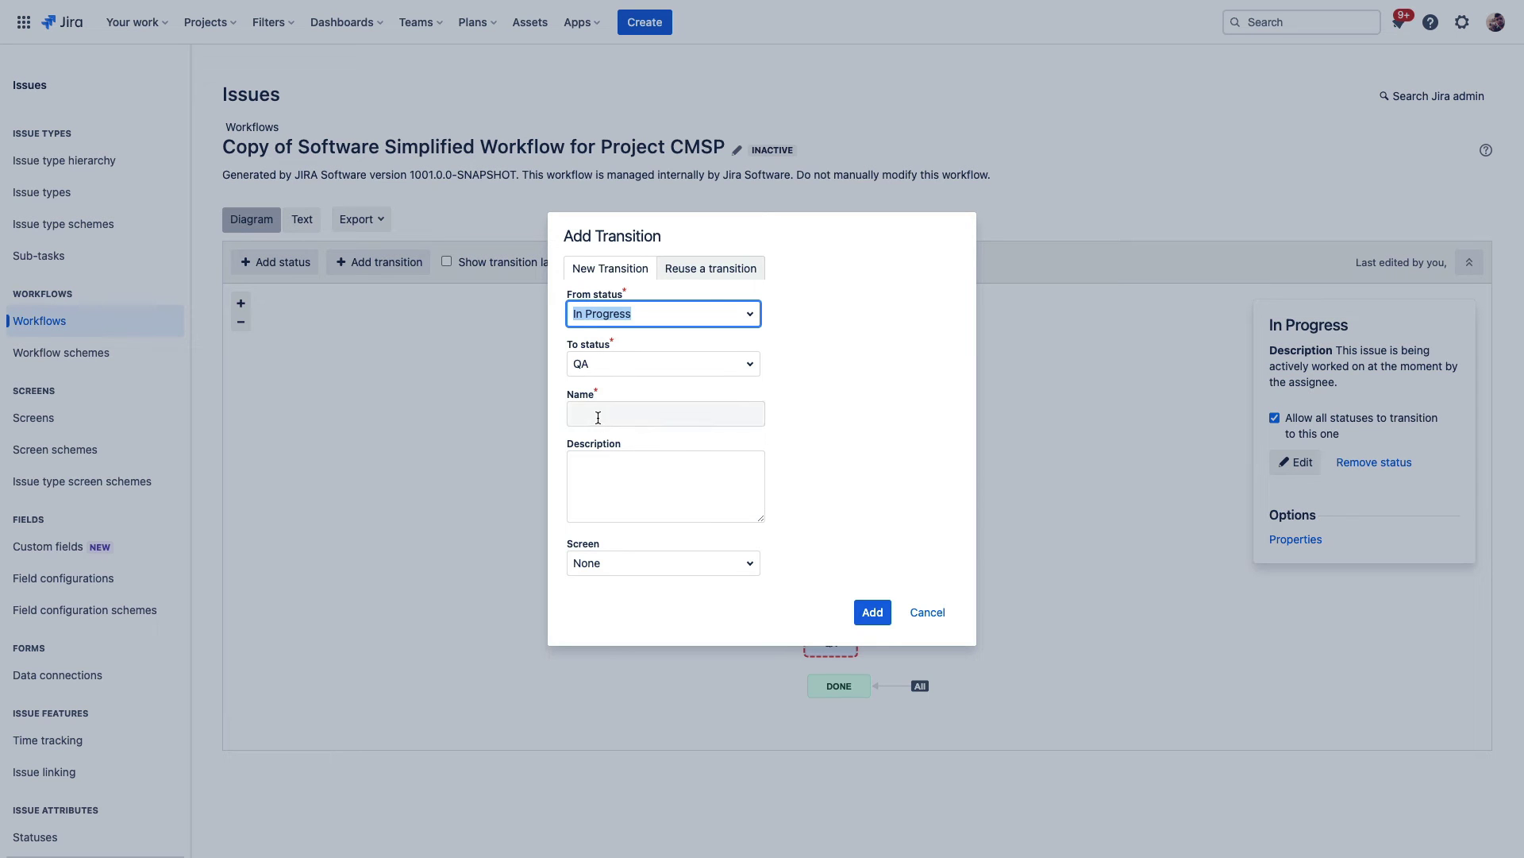
- Name the In Progress to QA transition 'Send to QA' and add it
left_click(598, 417)
type("Send to Q")
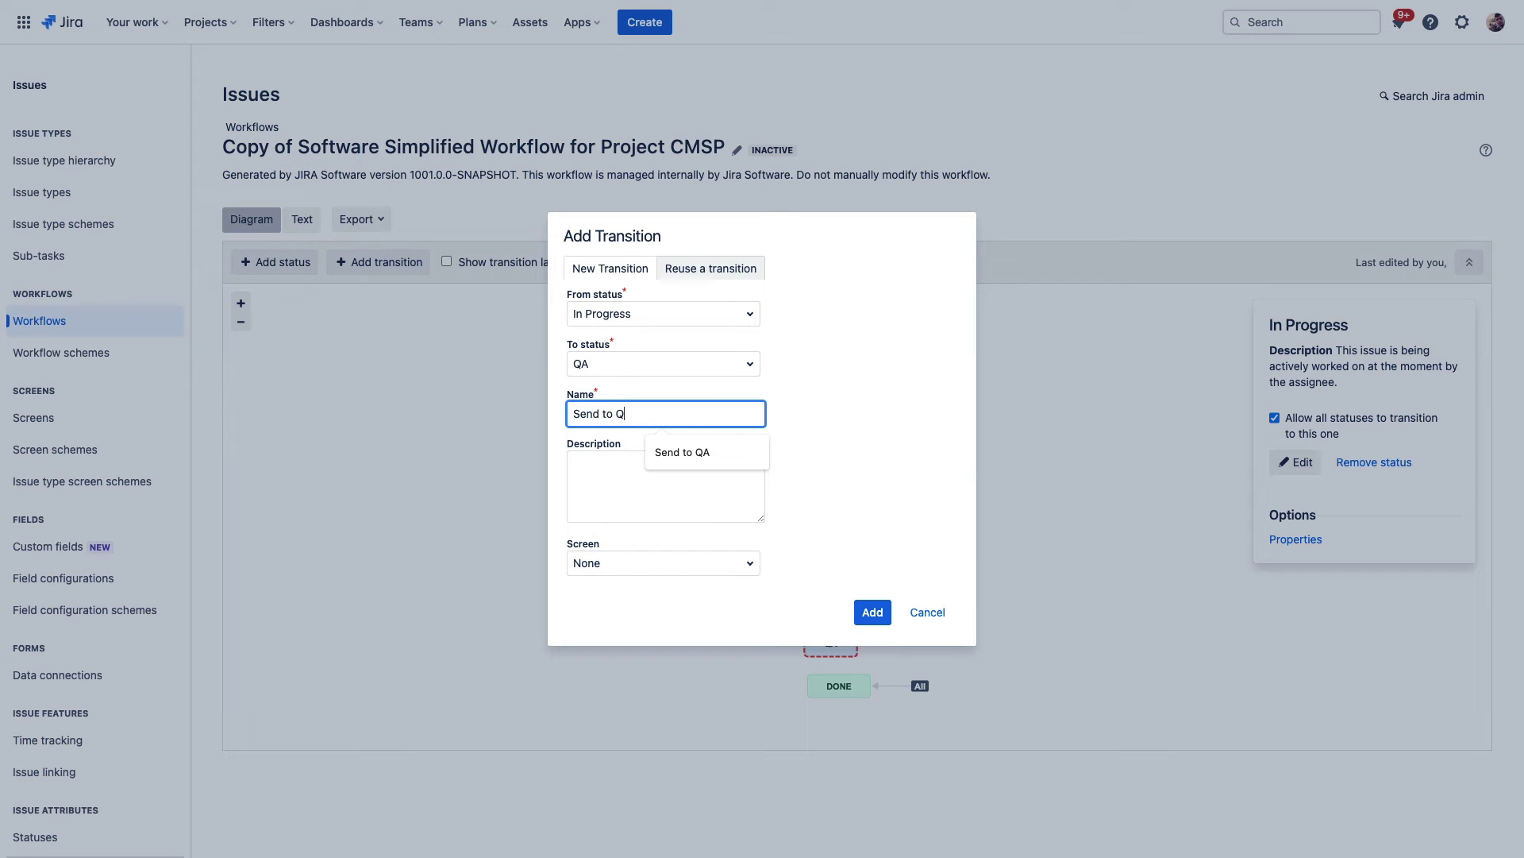
type("A")
key("Return")
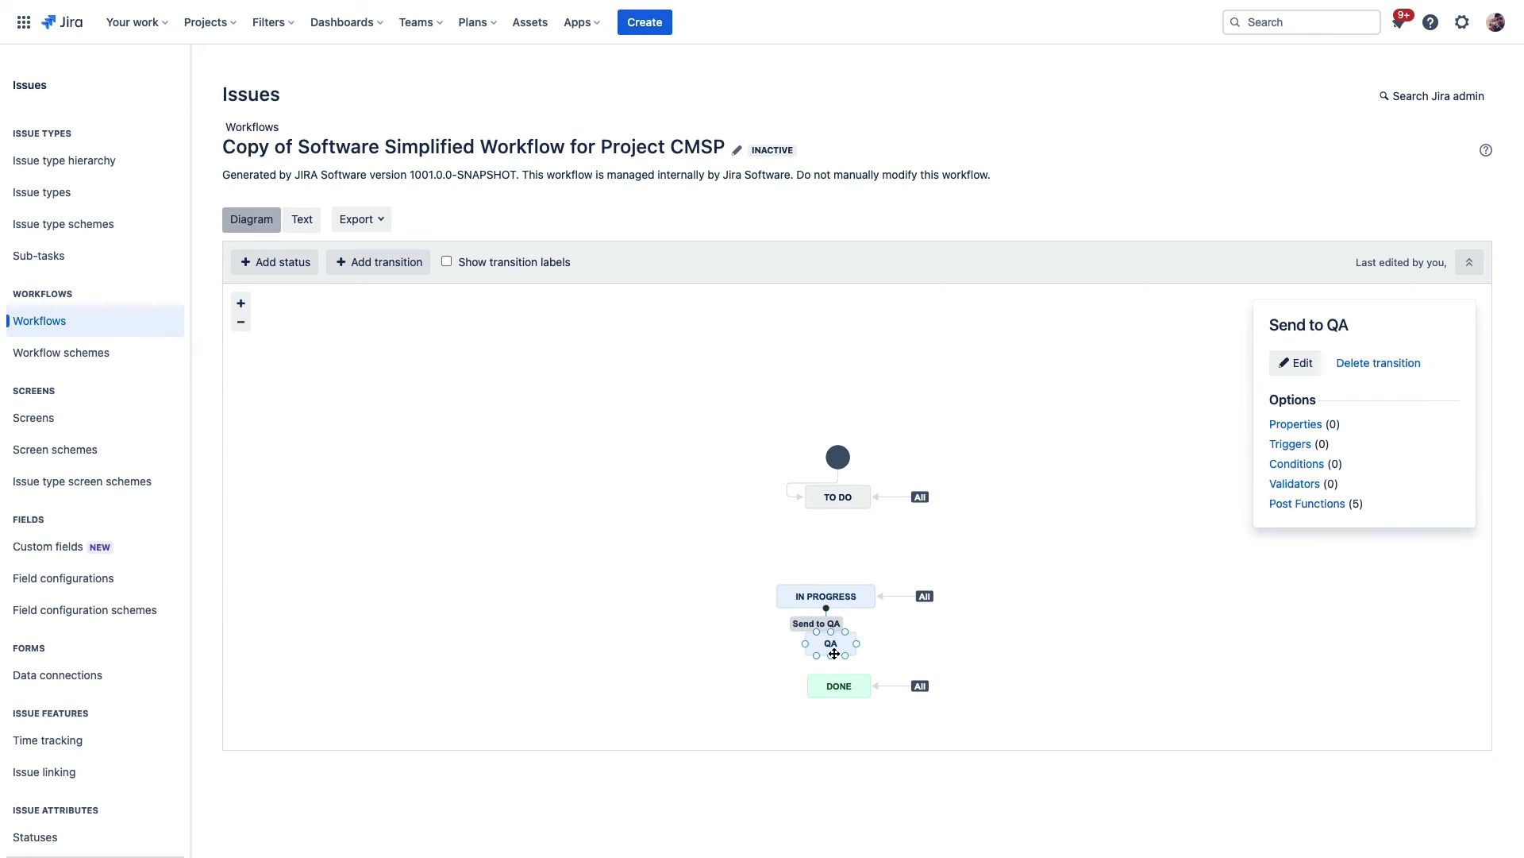
- Connect QA to DONE with a new transition named 'QA Passed'
left_click(832, 644)
left_click_drag(831, 655, 837, 682)
left_click(683, 413)
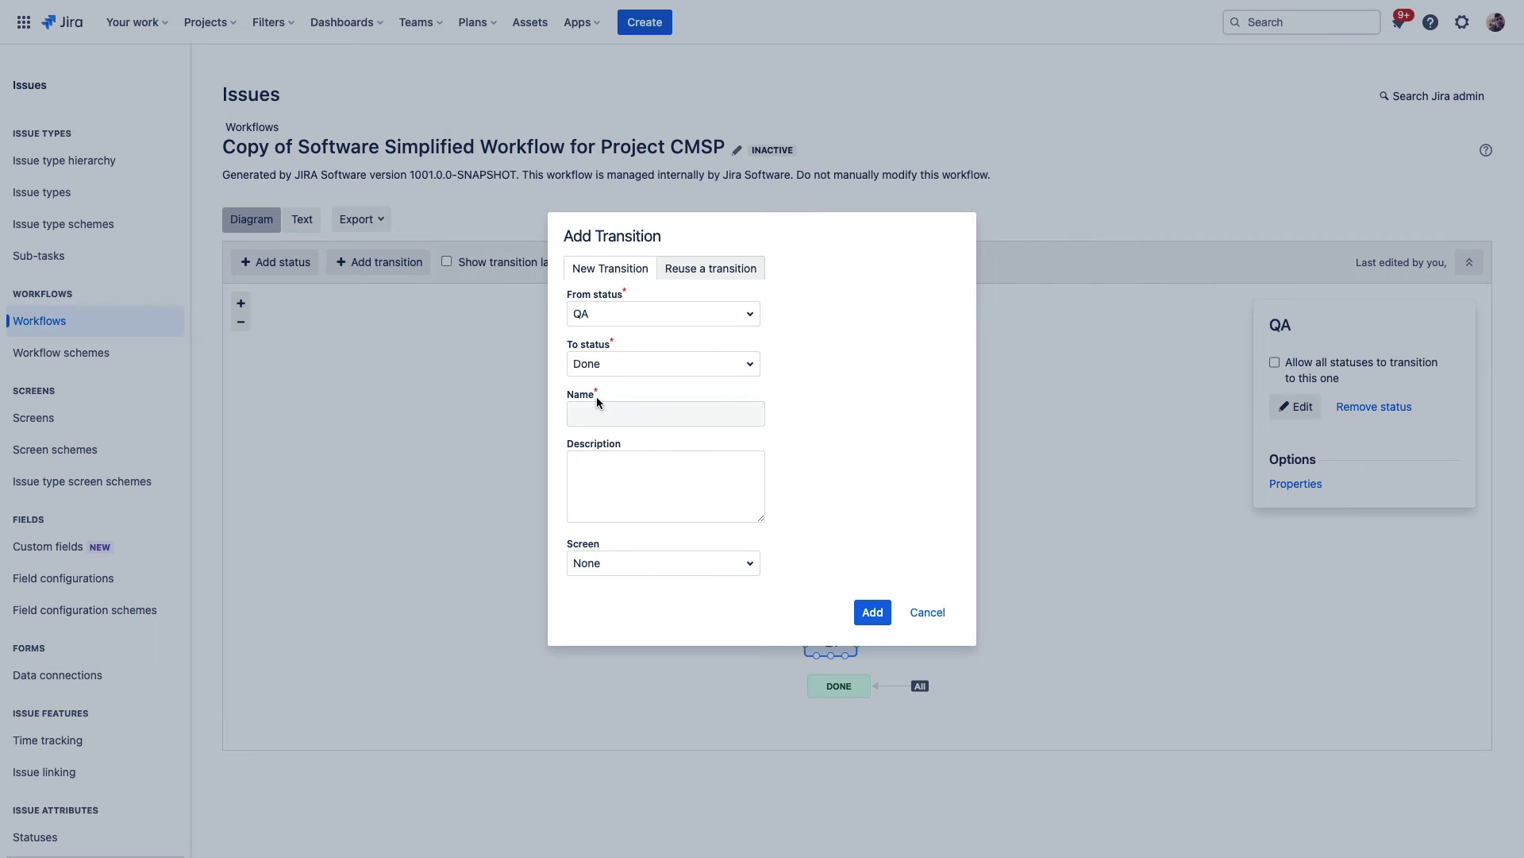
type("QA Passed")
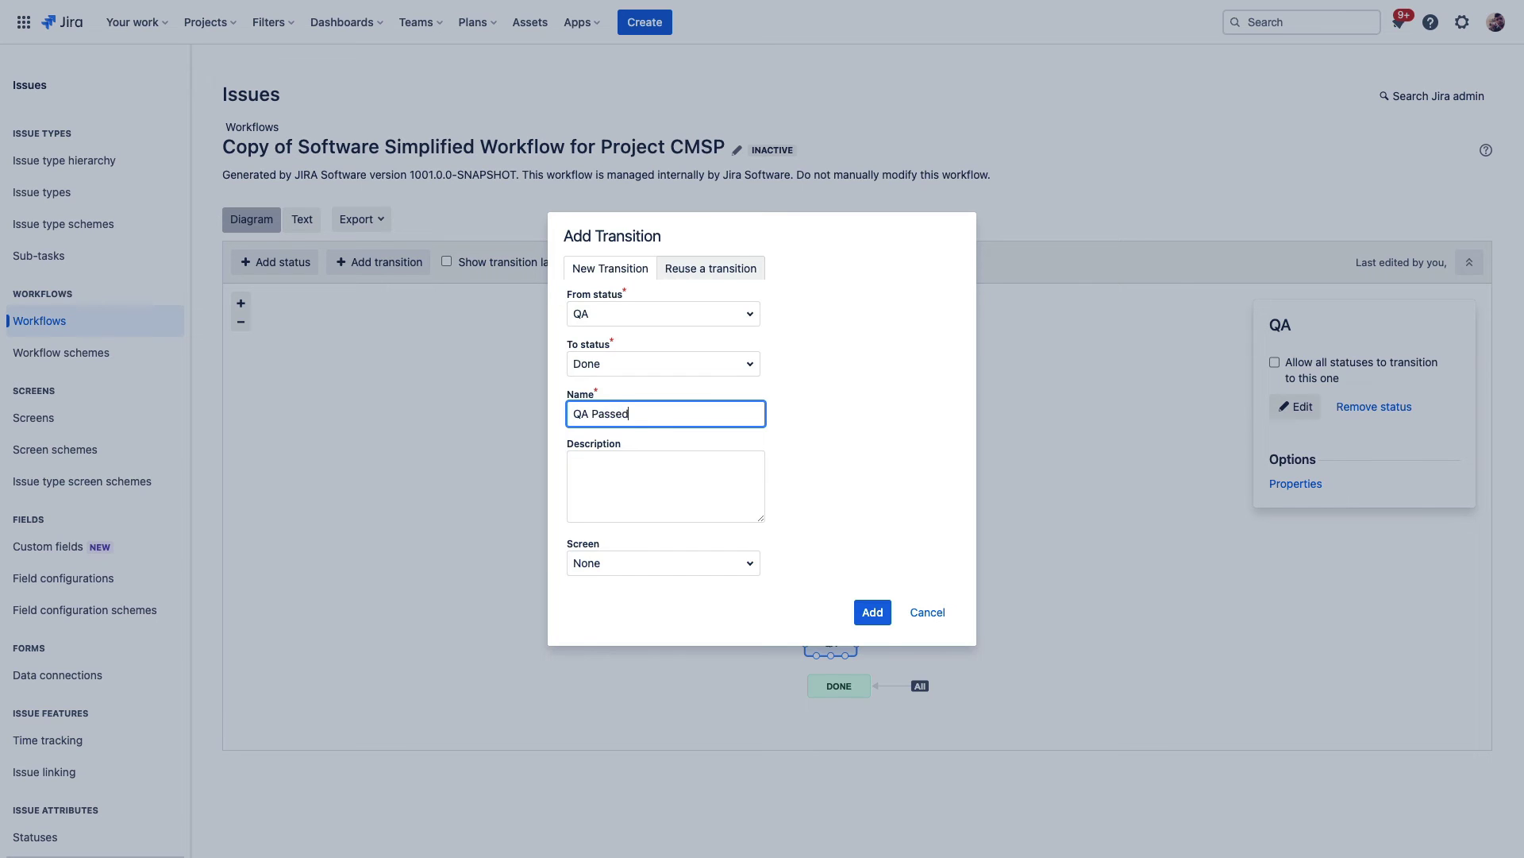
key("Return")
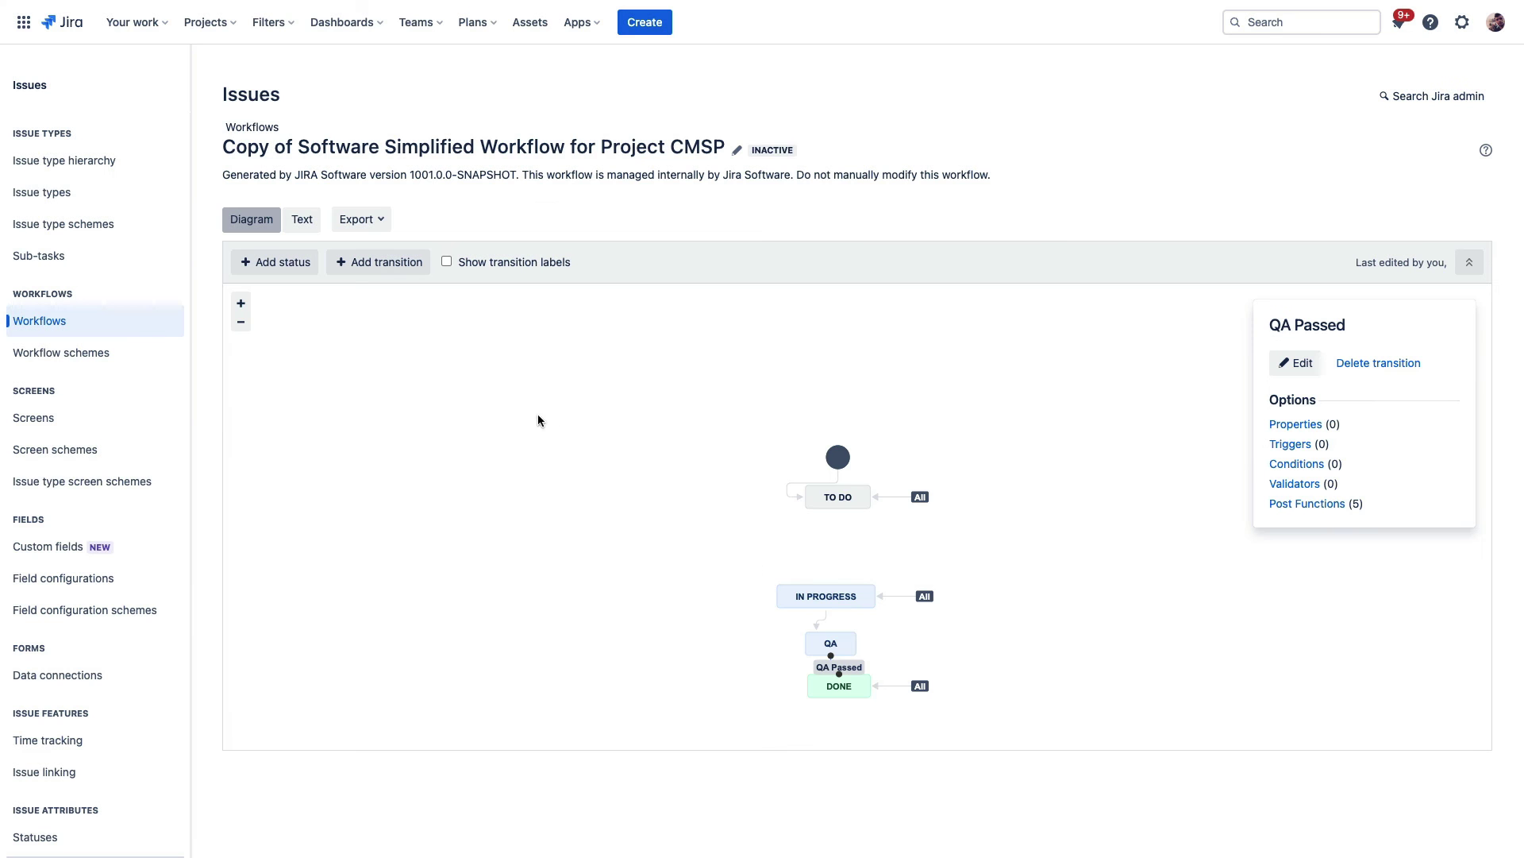
- Add the existing copied CMSP workflow to the CMSP workflow scheme
left_click(85, 356)
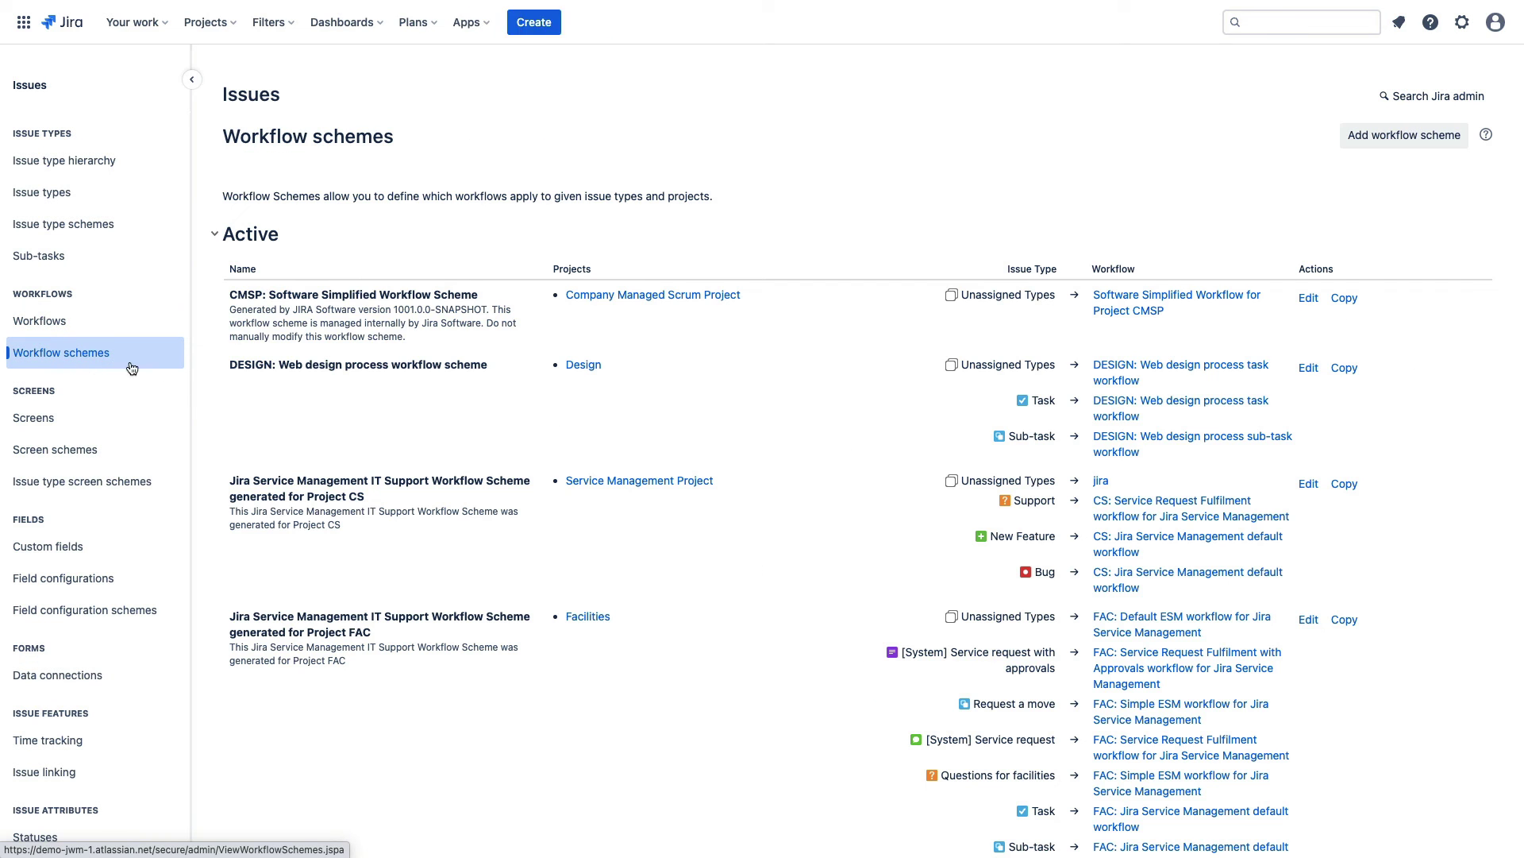
left_click(1310, 299)
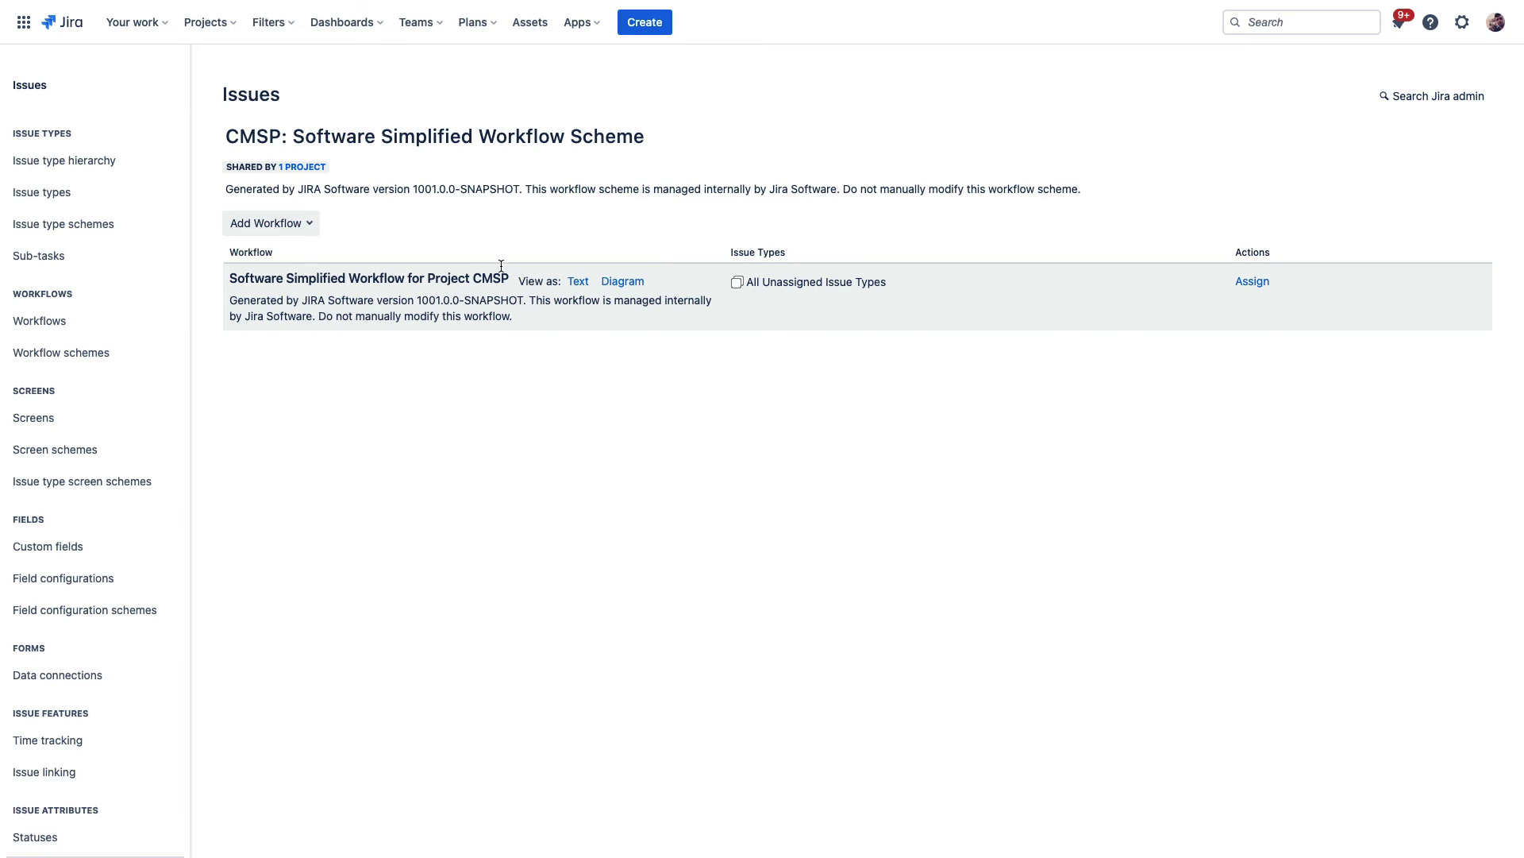
left_click(306, 224)
left_click(280, 256)
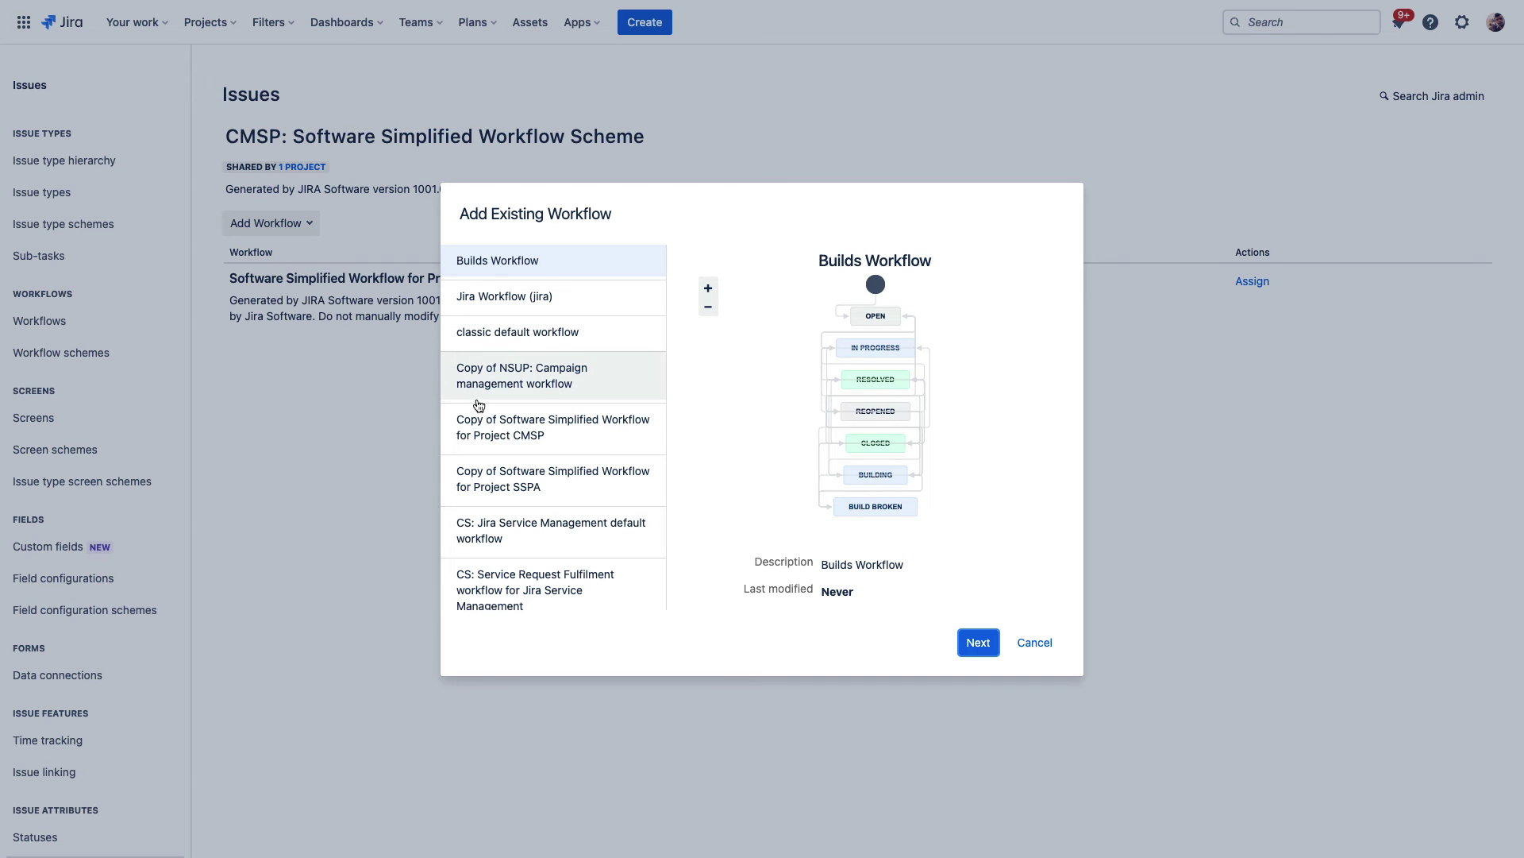
left_click(500, 427)
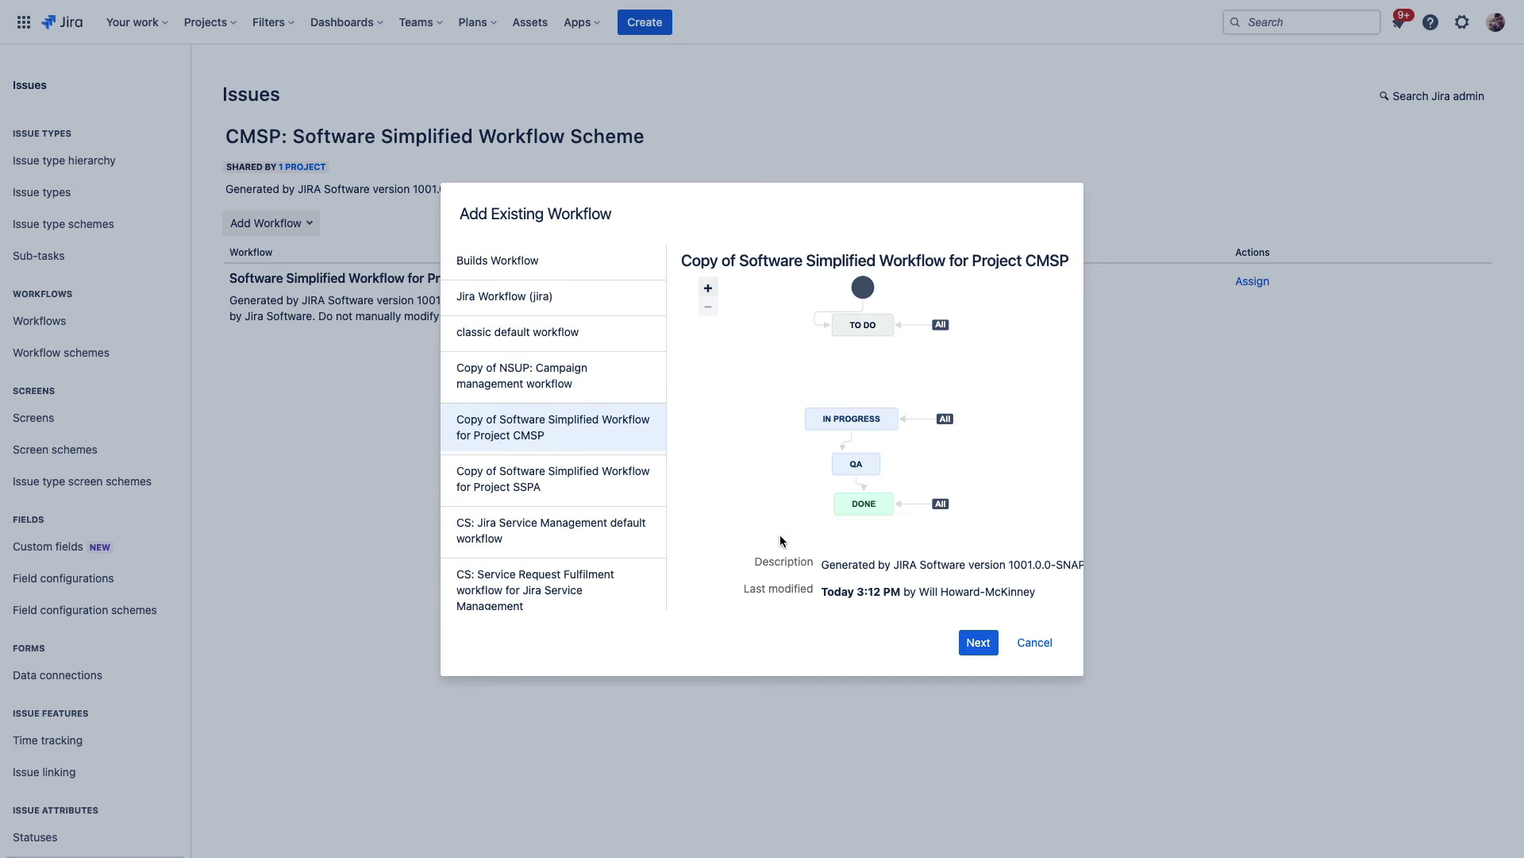
left_click(977, 645)
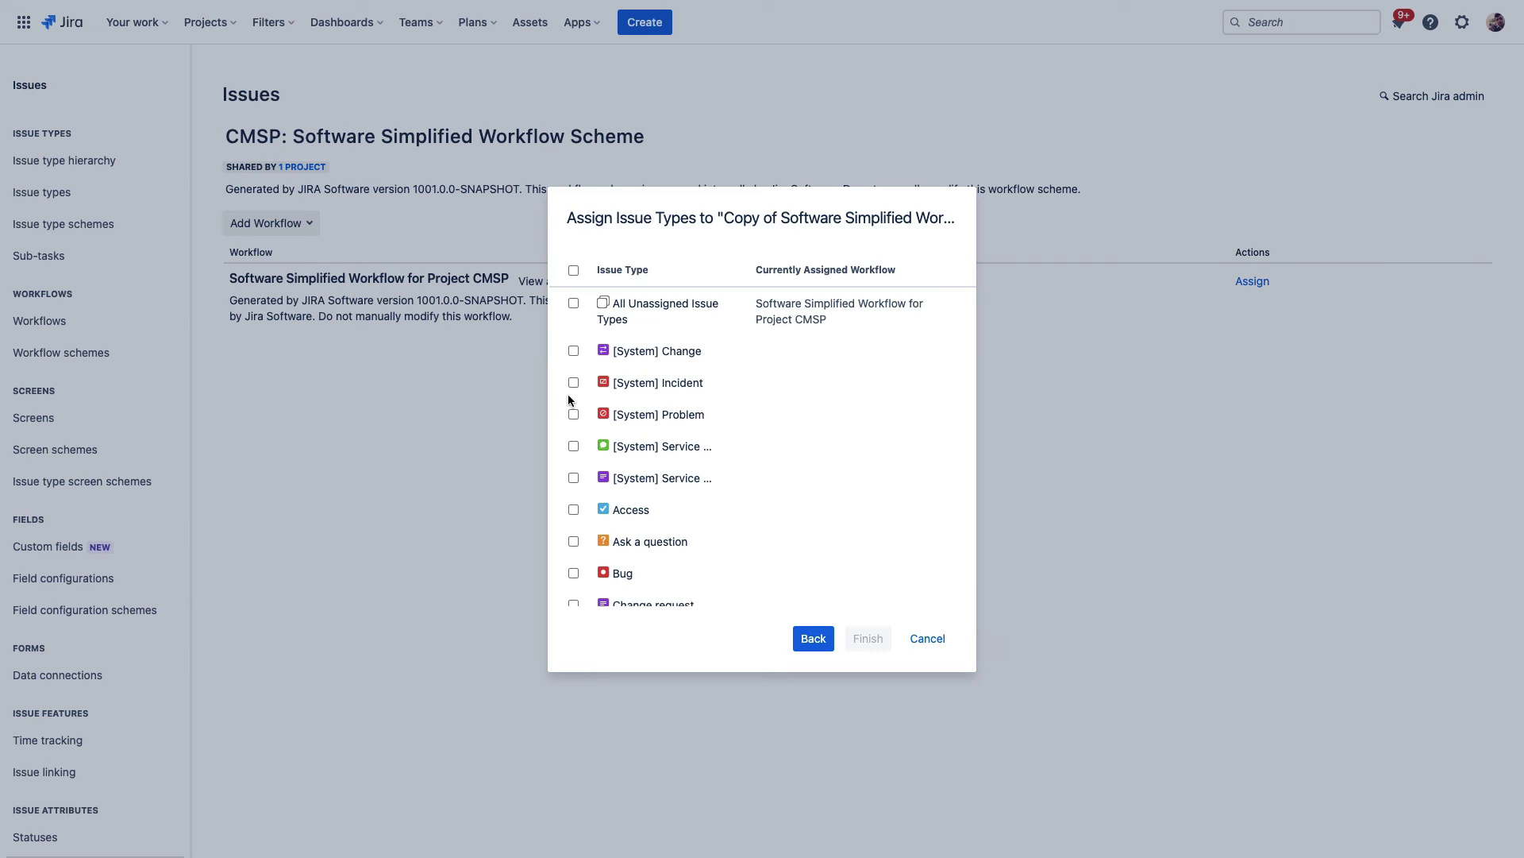
- Assign the copied workflow to All Unassigned Issue Types and publish the scheme
scroll(574, 442, "down", 3)
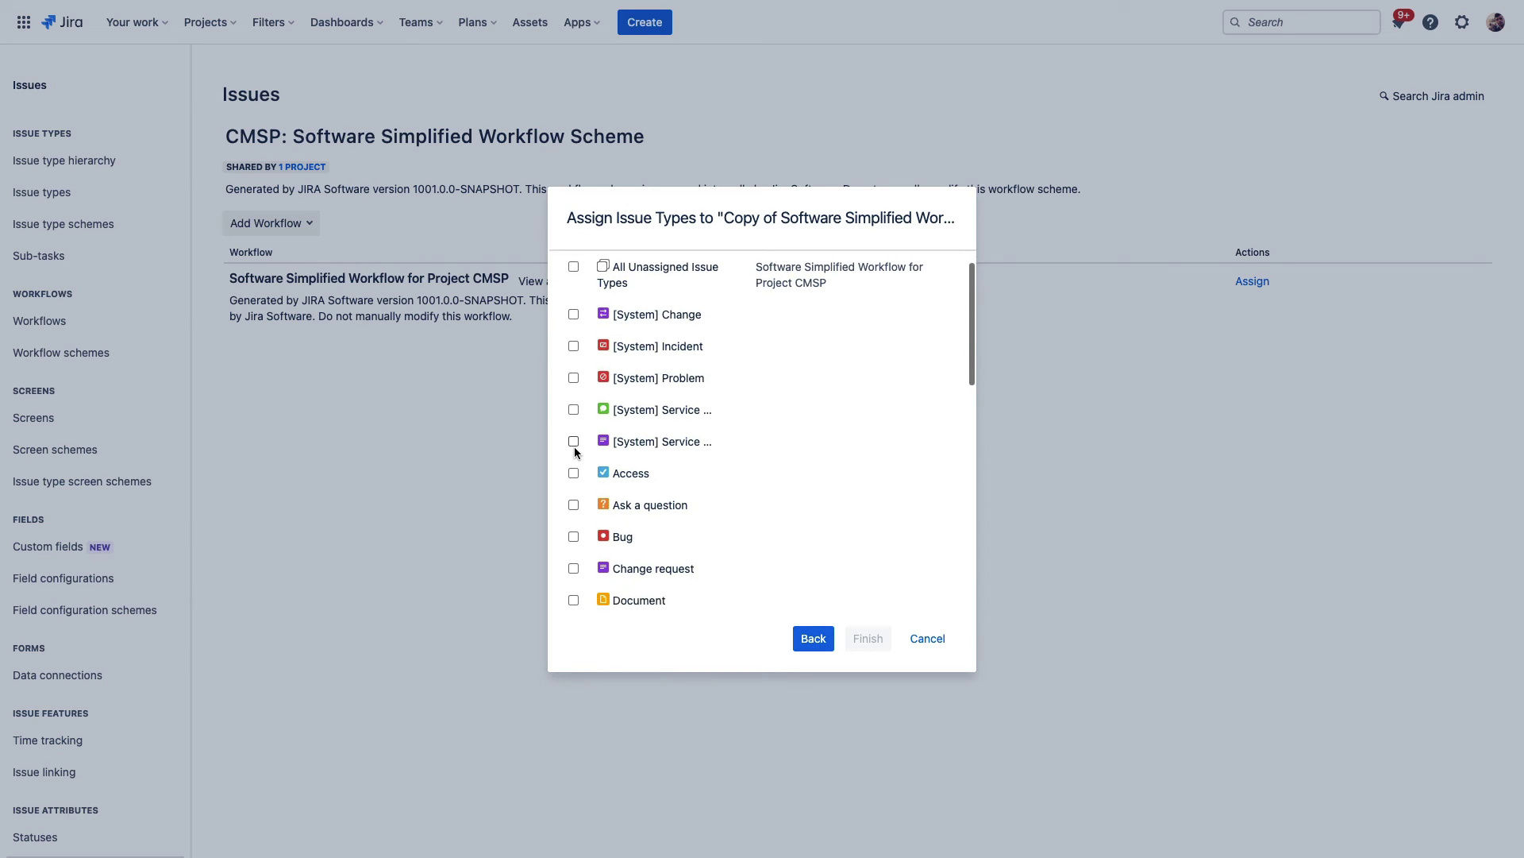
scroll(574, 450, "down", 5)
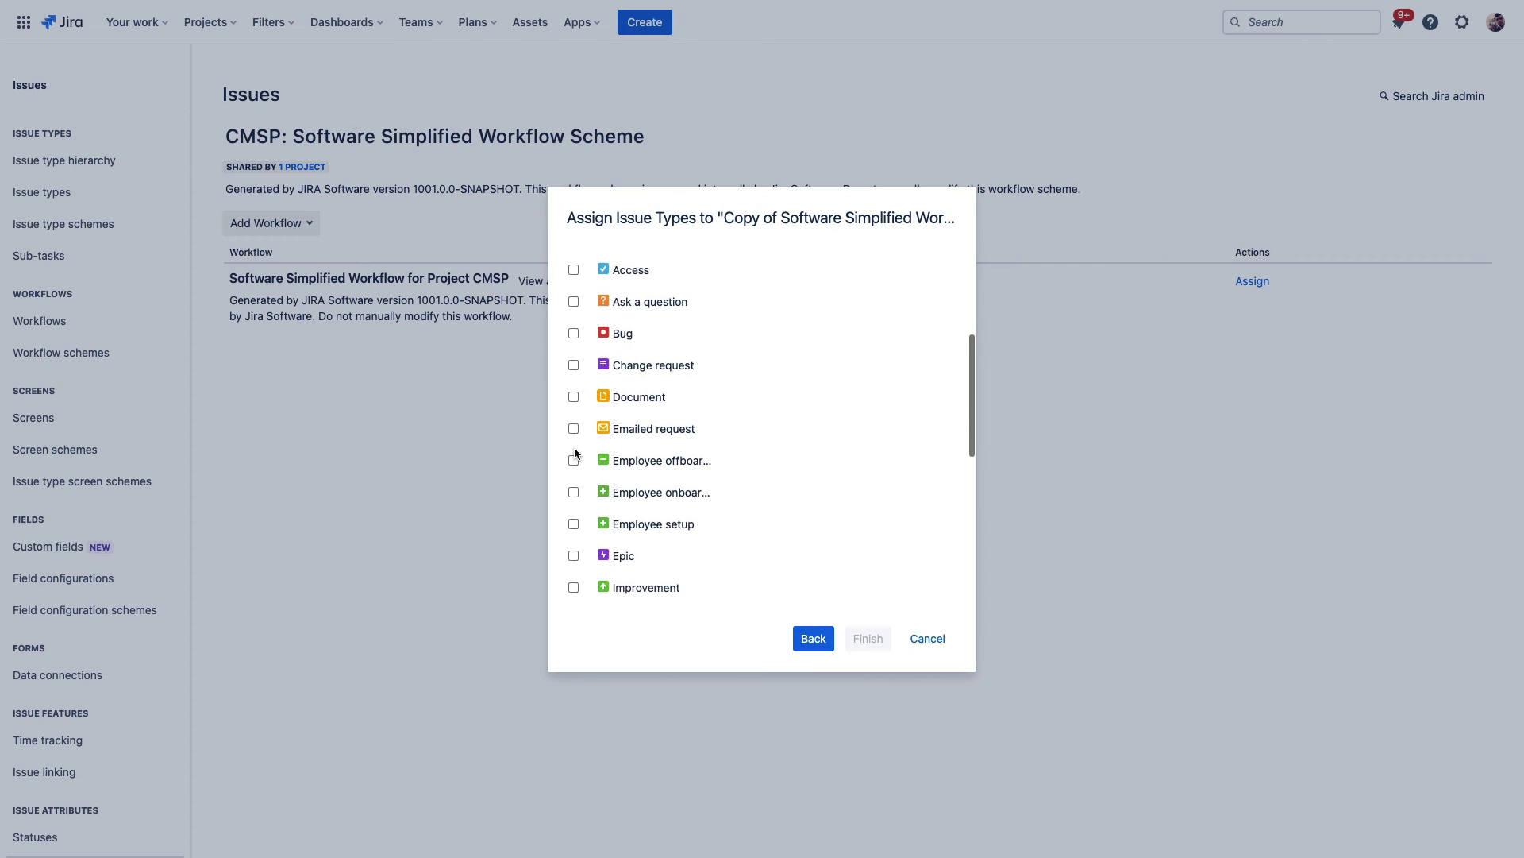
scroll(574, 446, "up", 8)
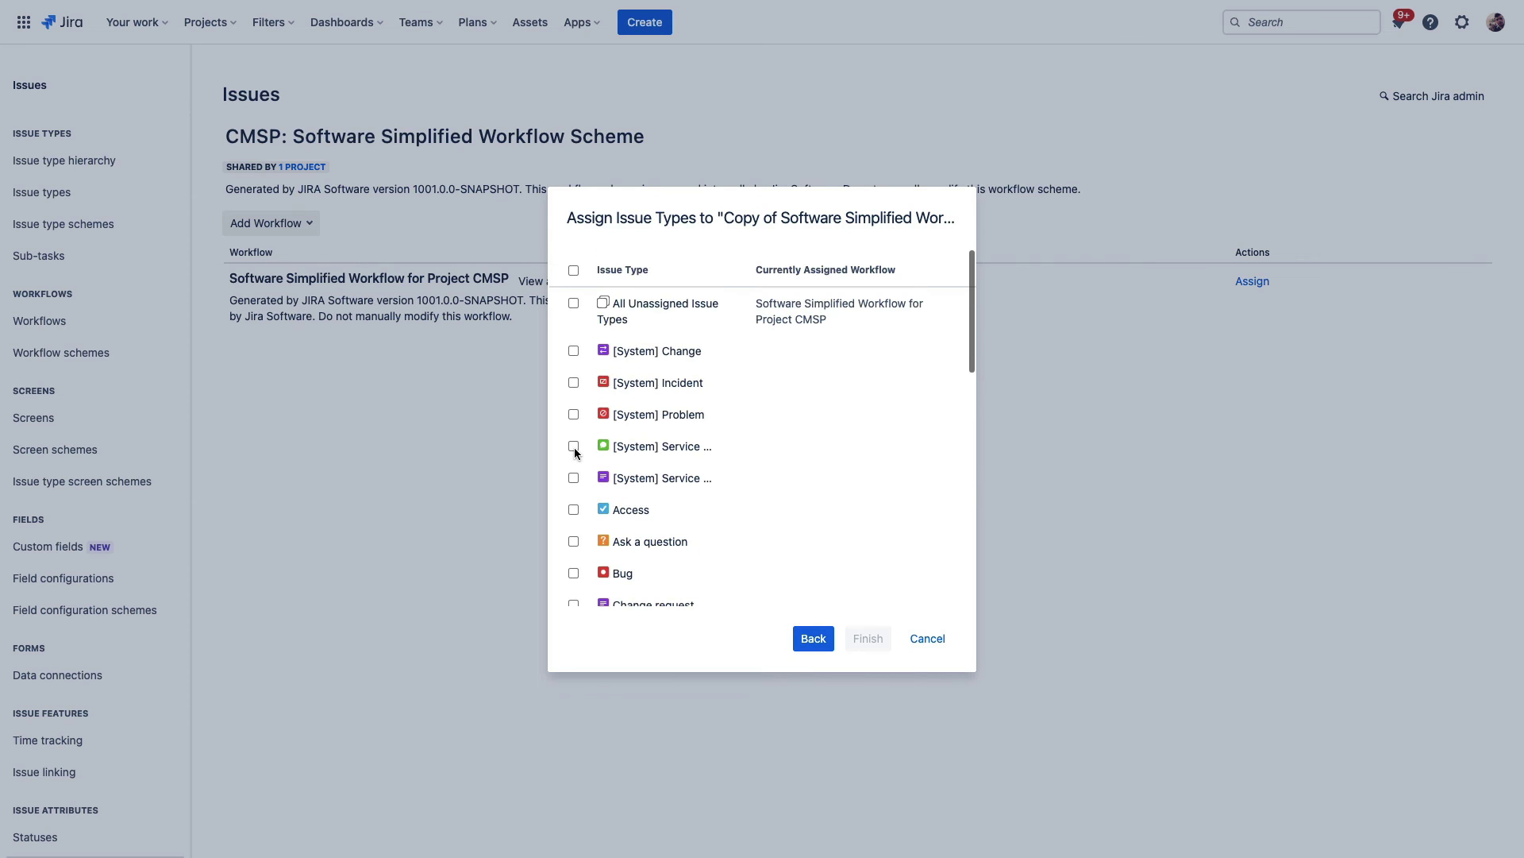
left_click(573, 304)
left_click(867, 637)
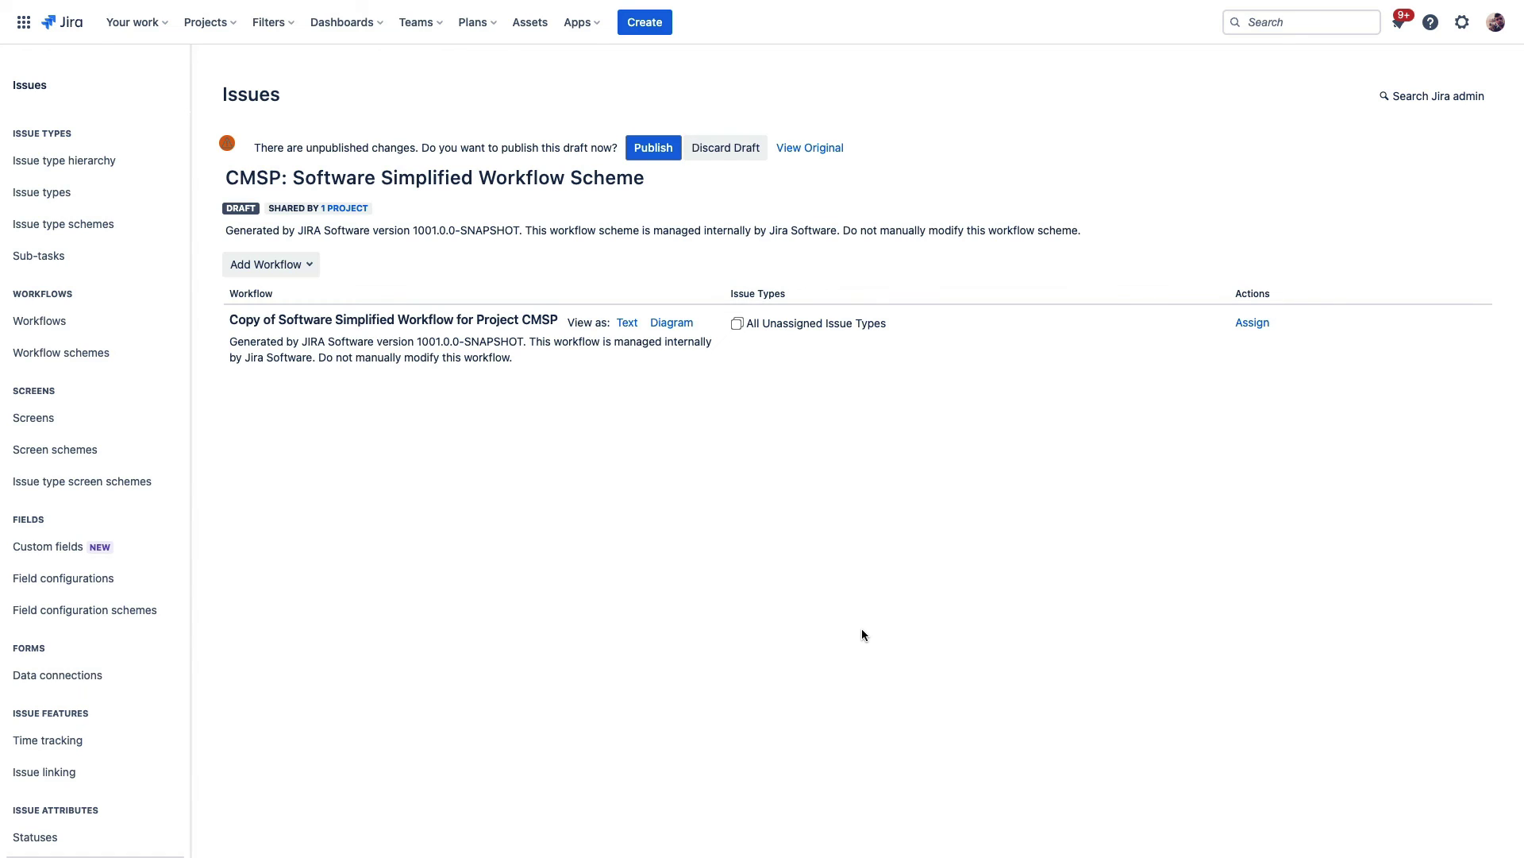
left_click(653, 151)
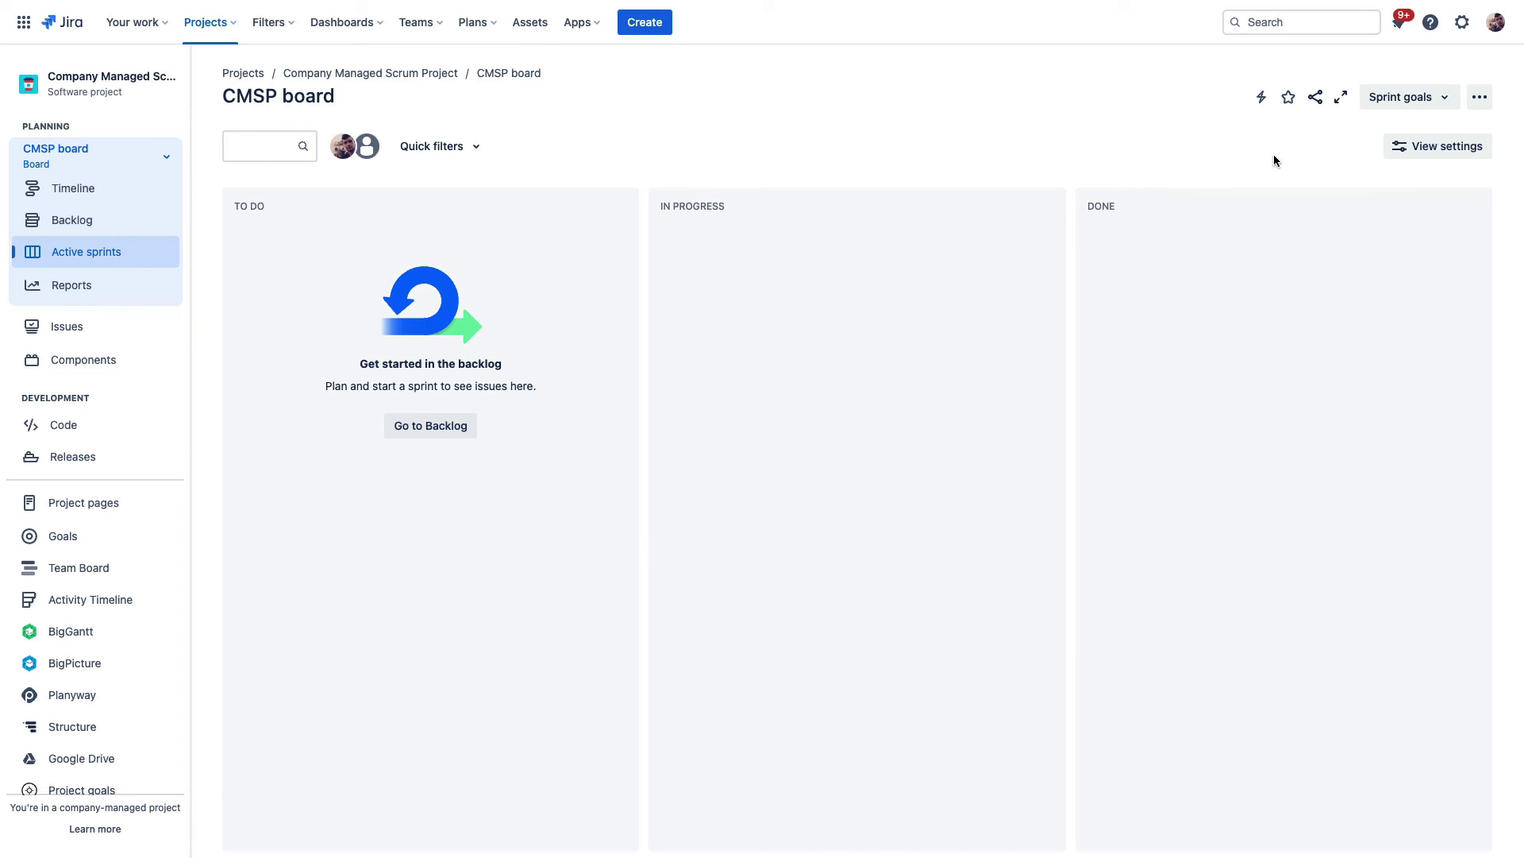
- Add a QA column before DONE on the CMSP board and map the QA status into it
left_click(1478, 97)
left_click(1328, 379)
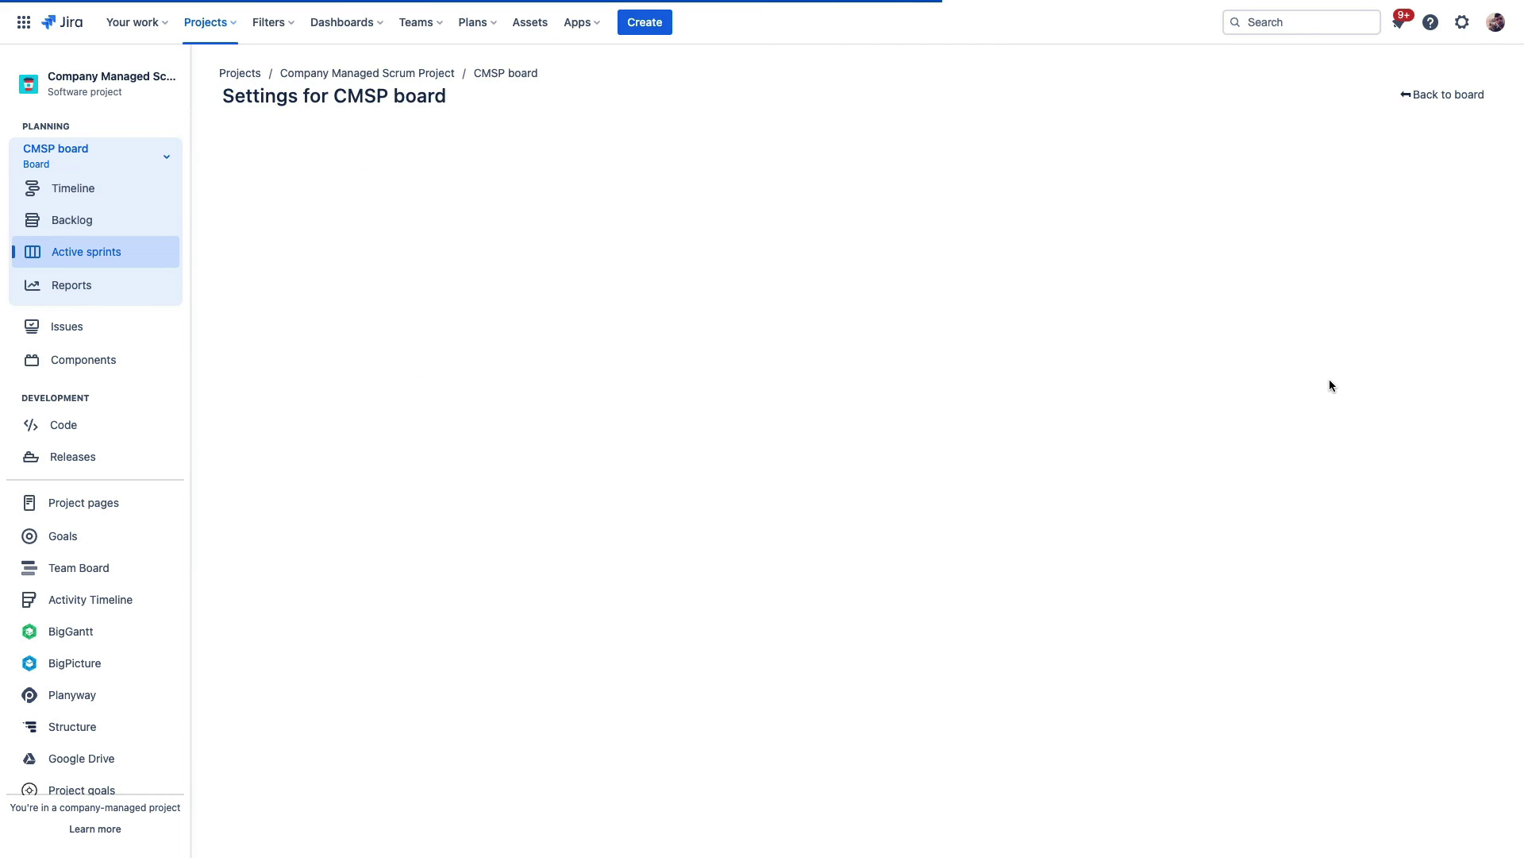
left_click(1161, 520)
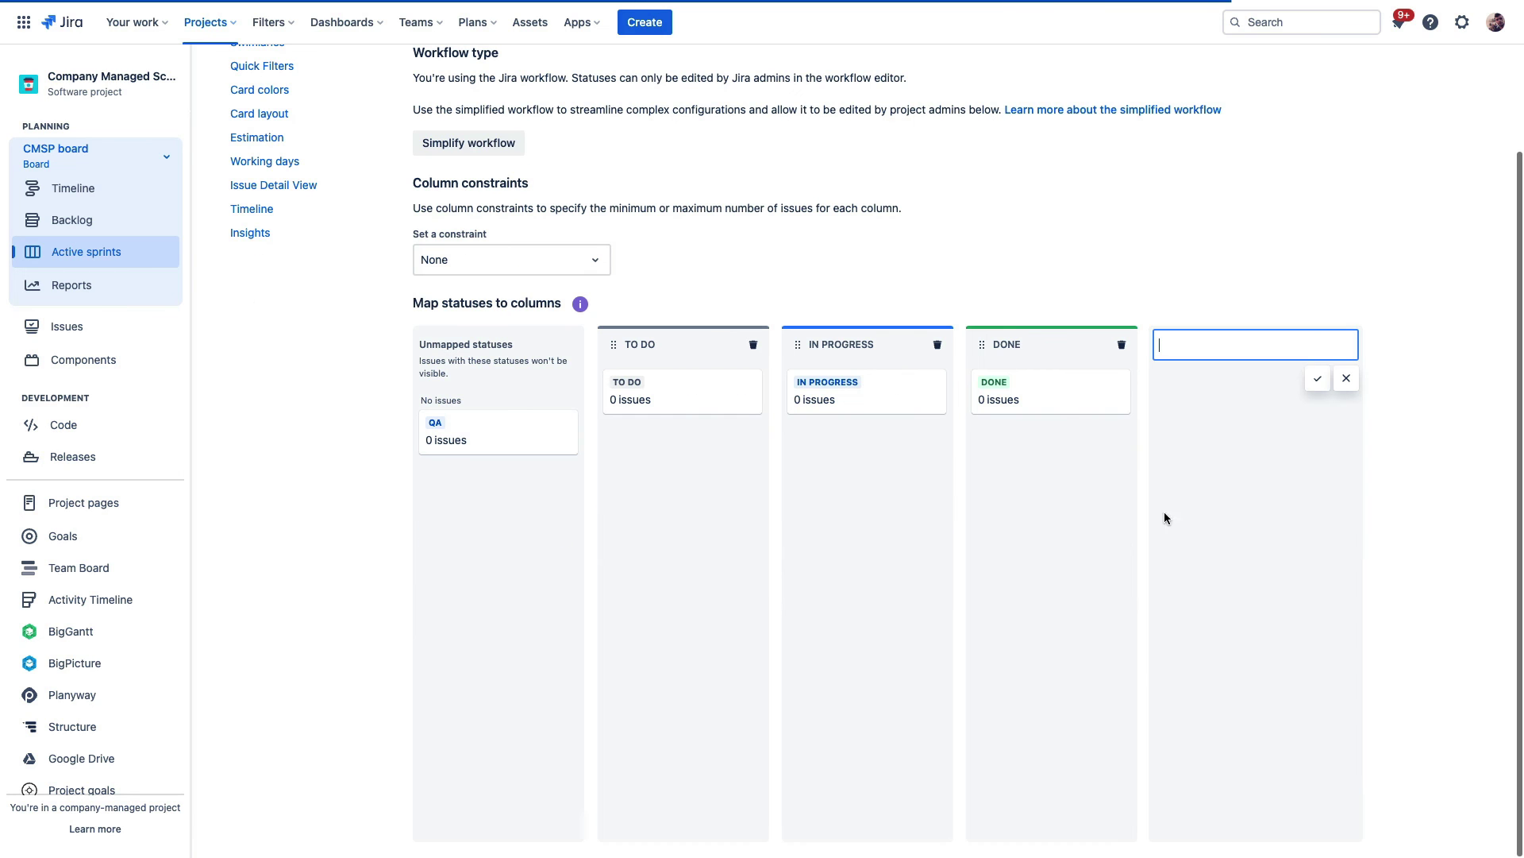
type("QA")
key("Return")
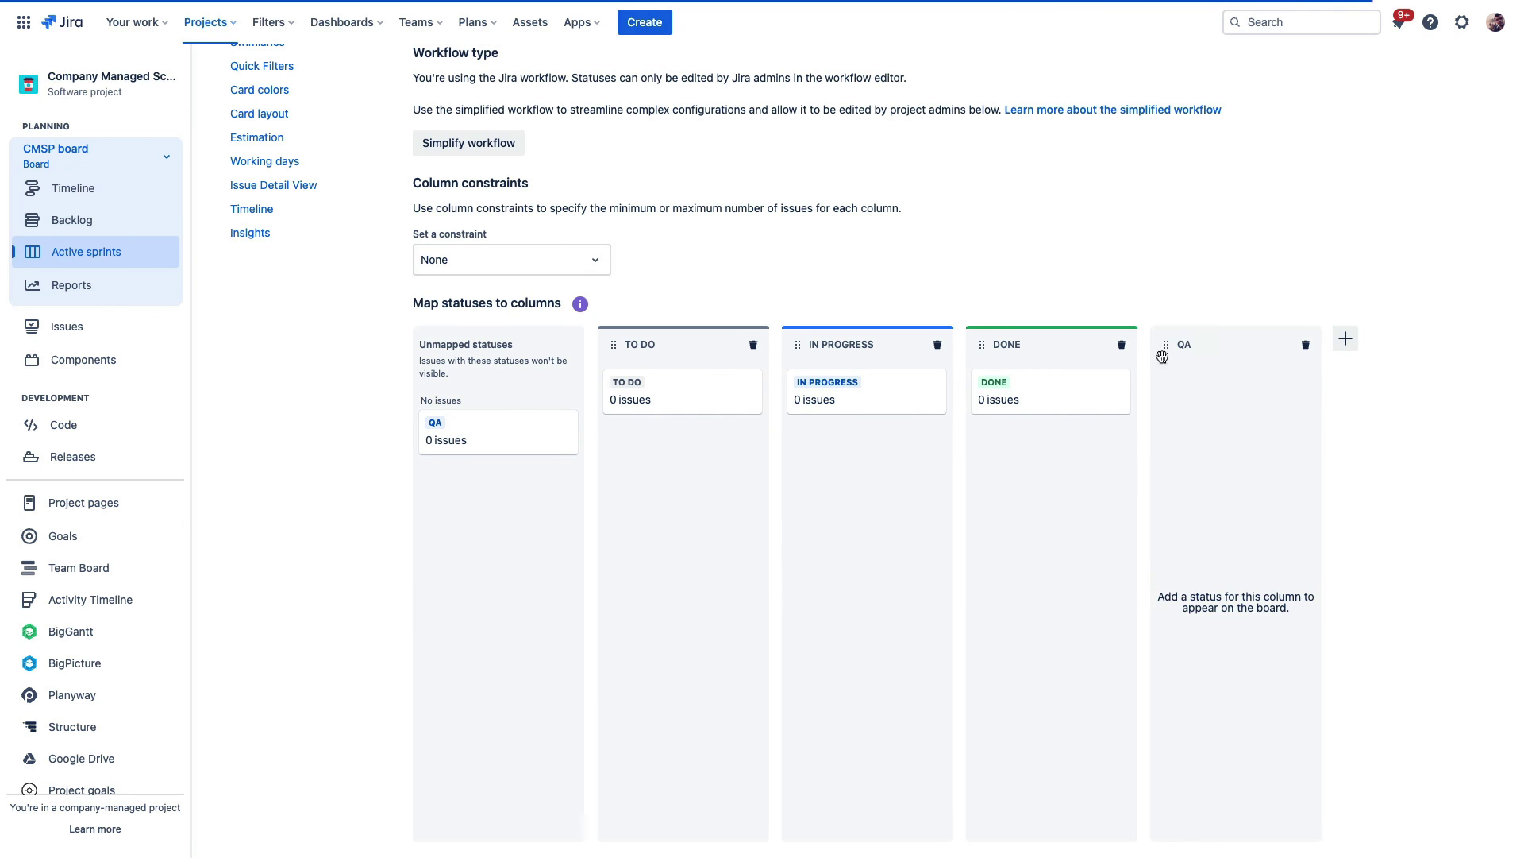
left_click_drag(1160, 343, 1040, 343)
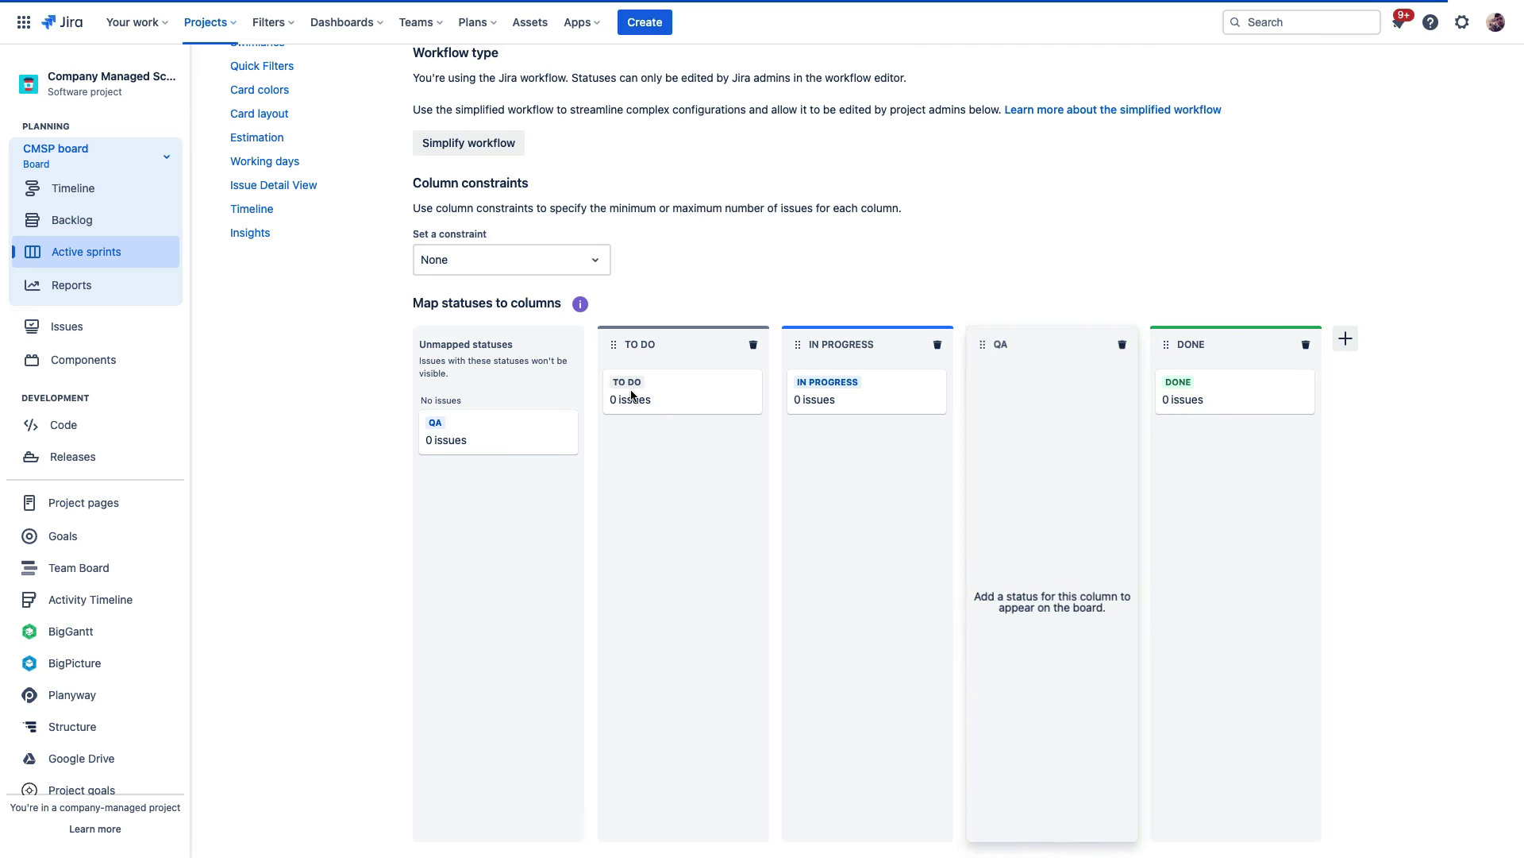
left_click_drag(477, 428, 1010, 403)
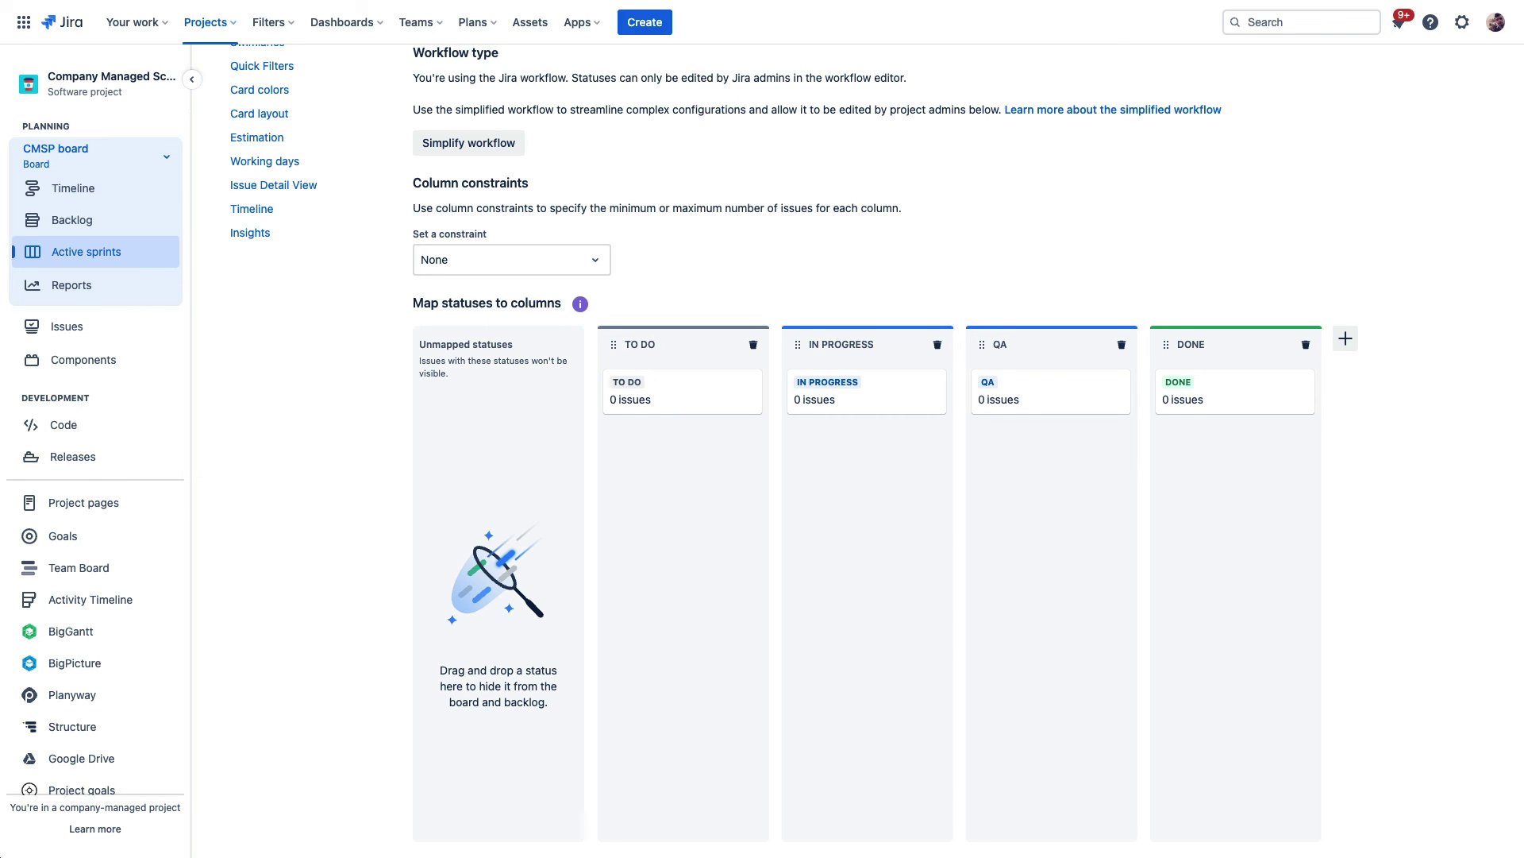
left_click(208, 23)
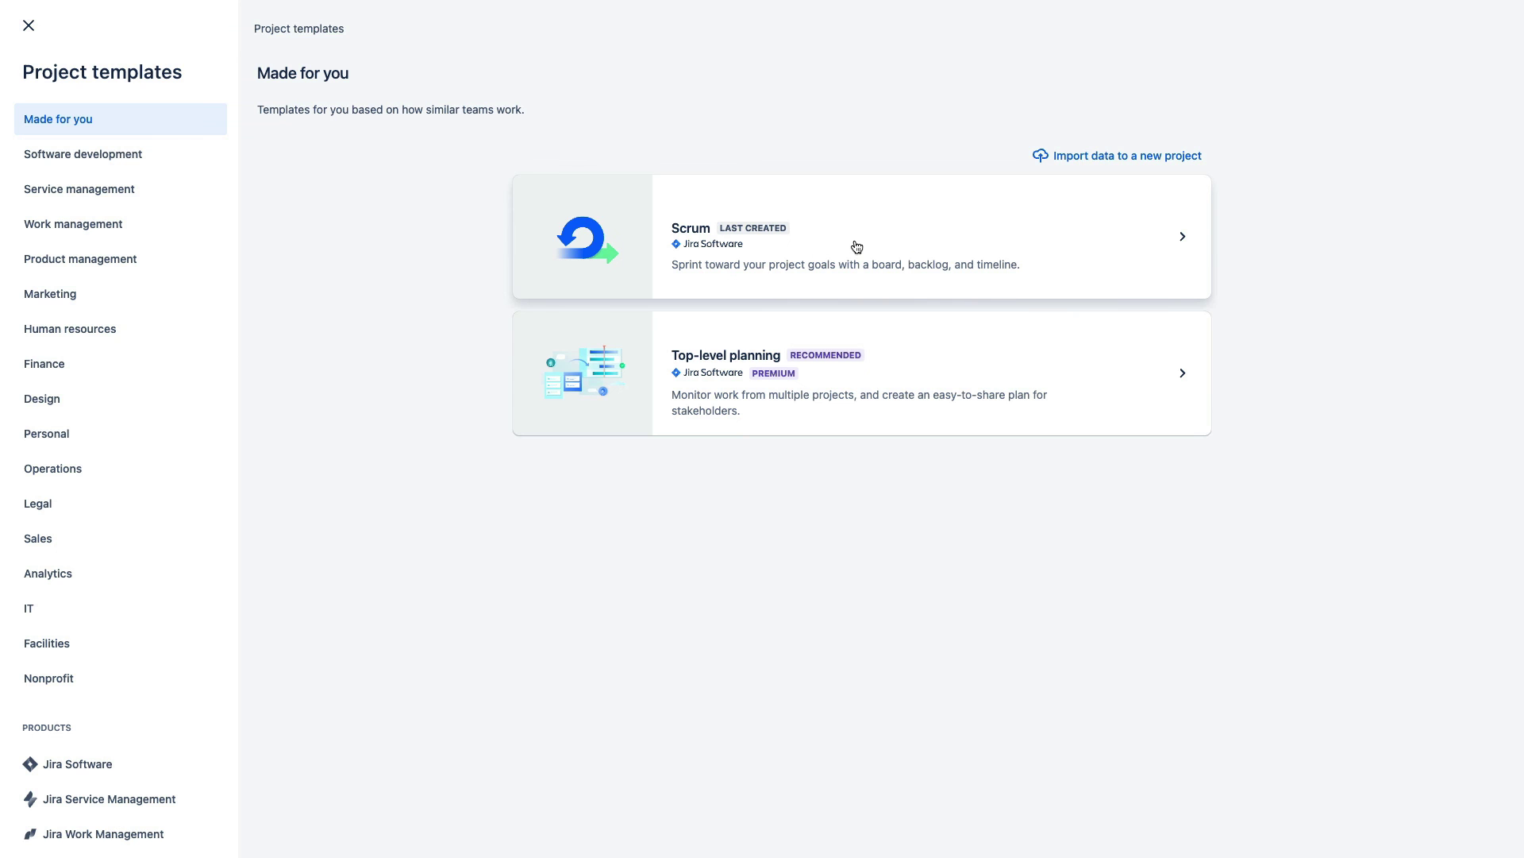
- Create a company-managed Scrum project 'new project' sharing settings with Company Managed Scrum Project (CMSP)
left_click(855, 248)
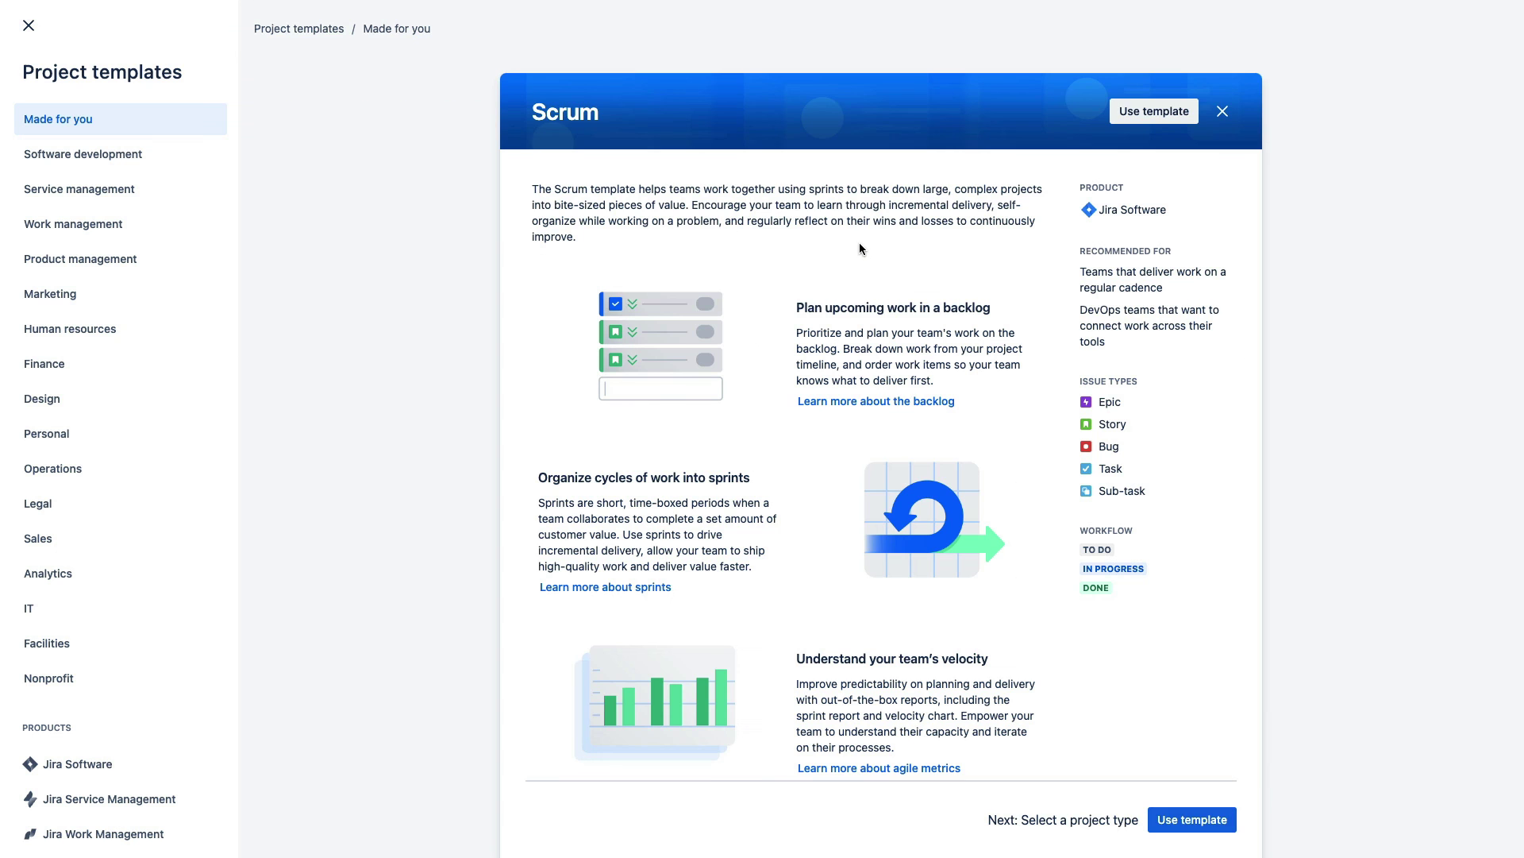
left_click(1128, 111)
left_click(913, 810)
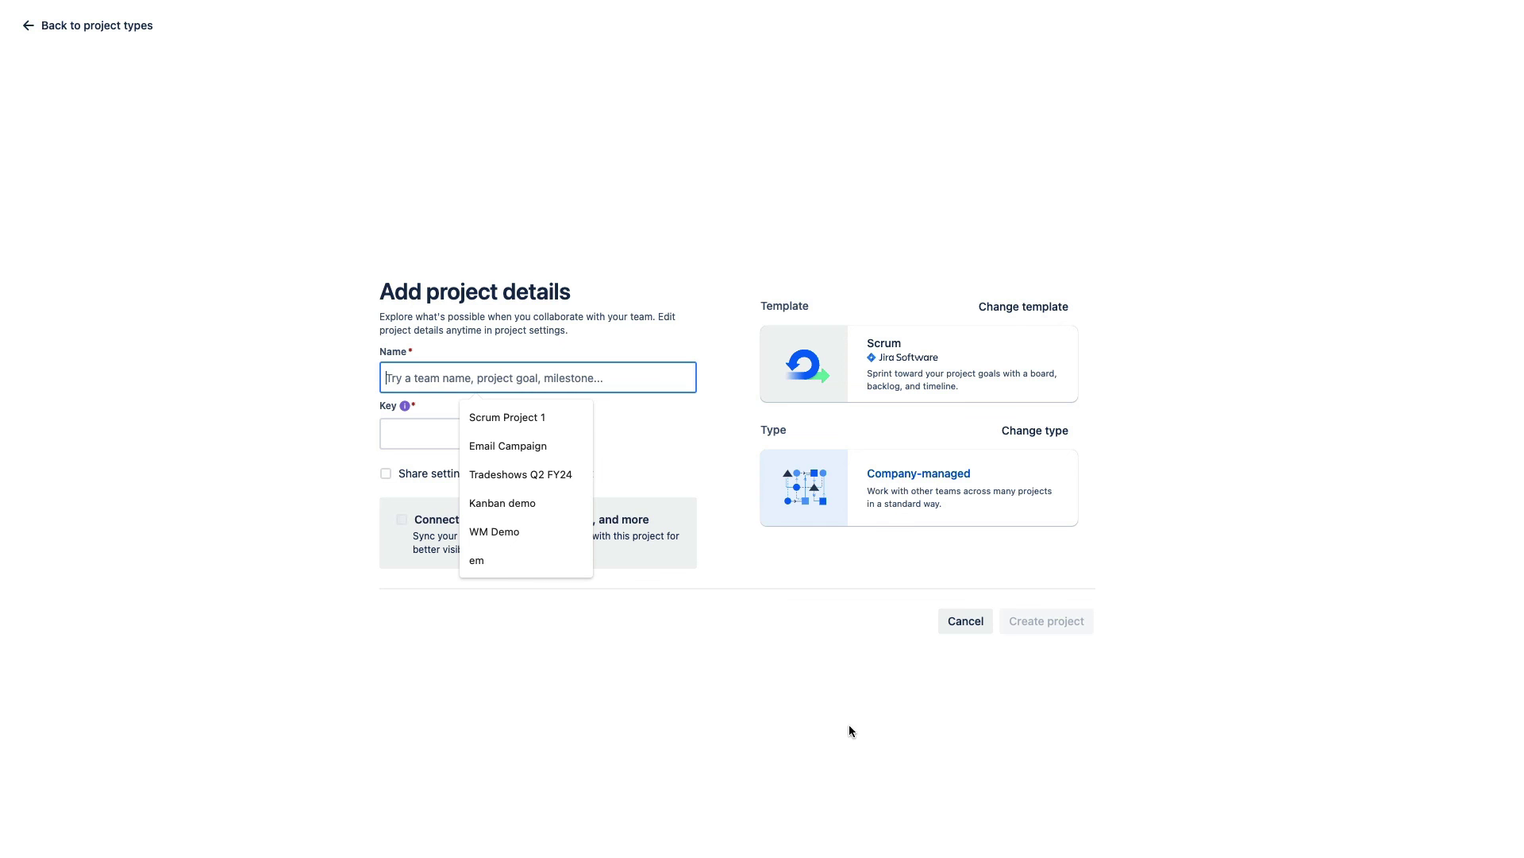
type("new ")
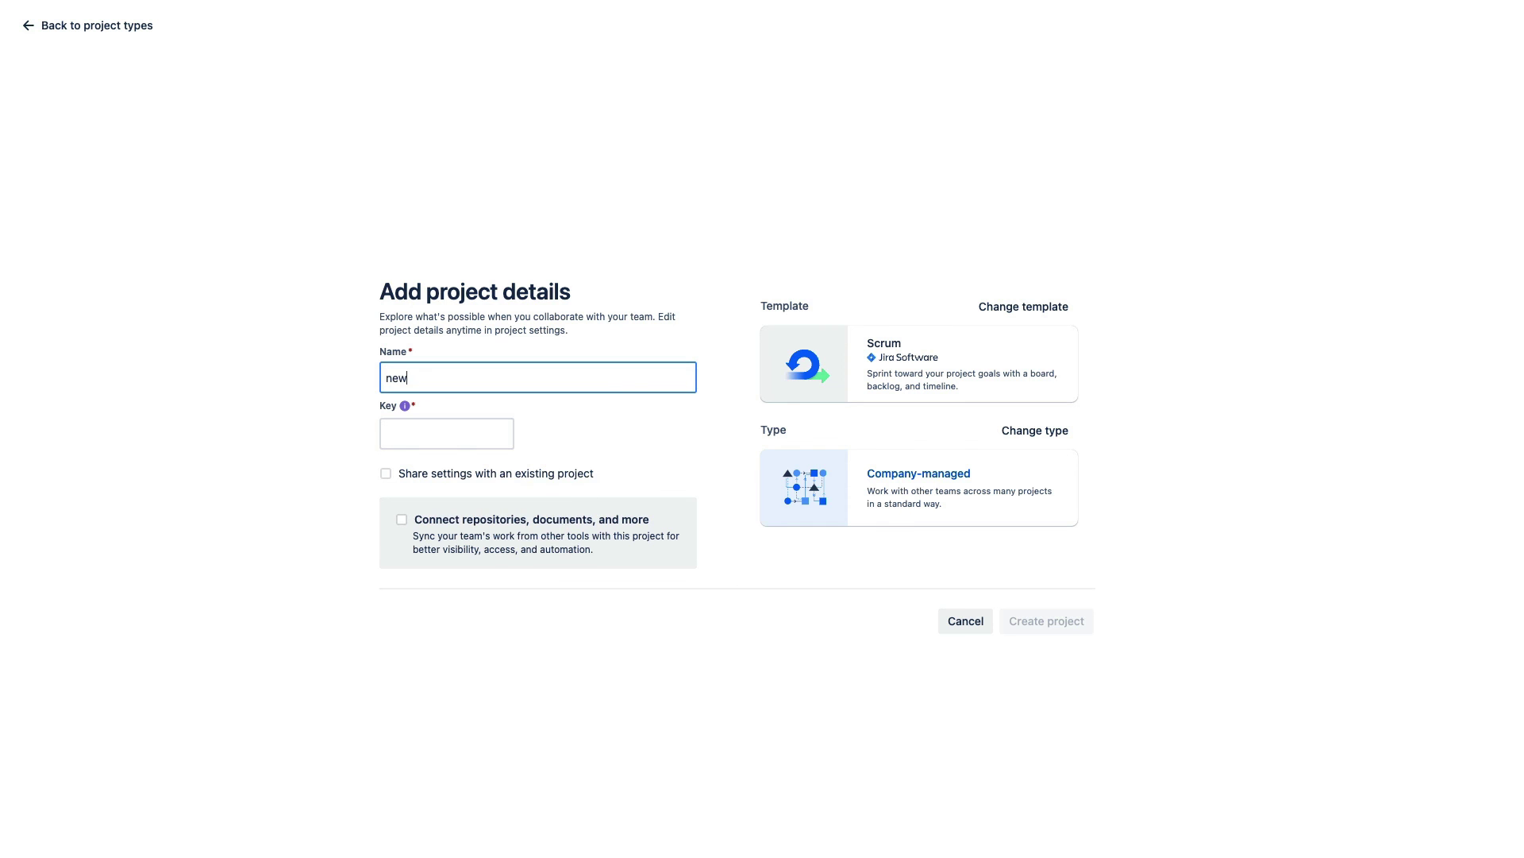
type("projecty")
key("BackSpace")
left_click(386, 473)
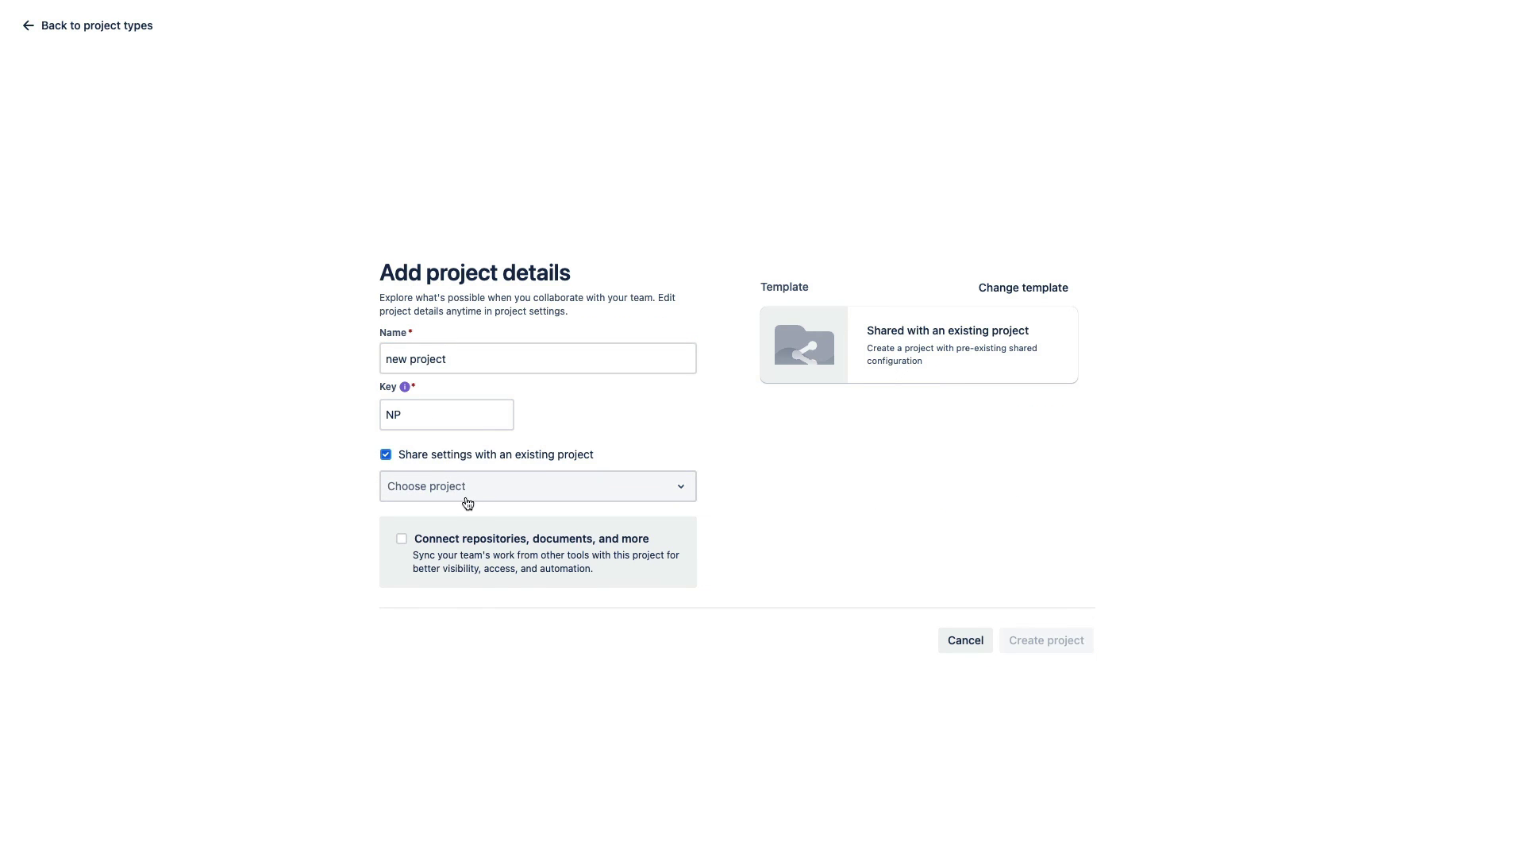
left_click(467, 500)
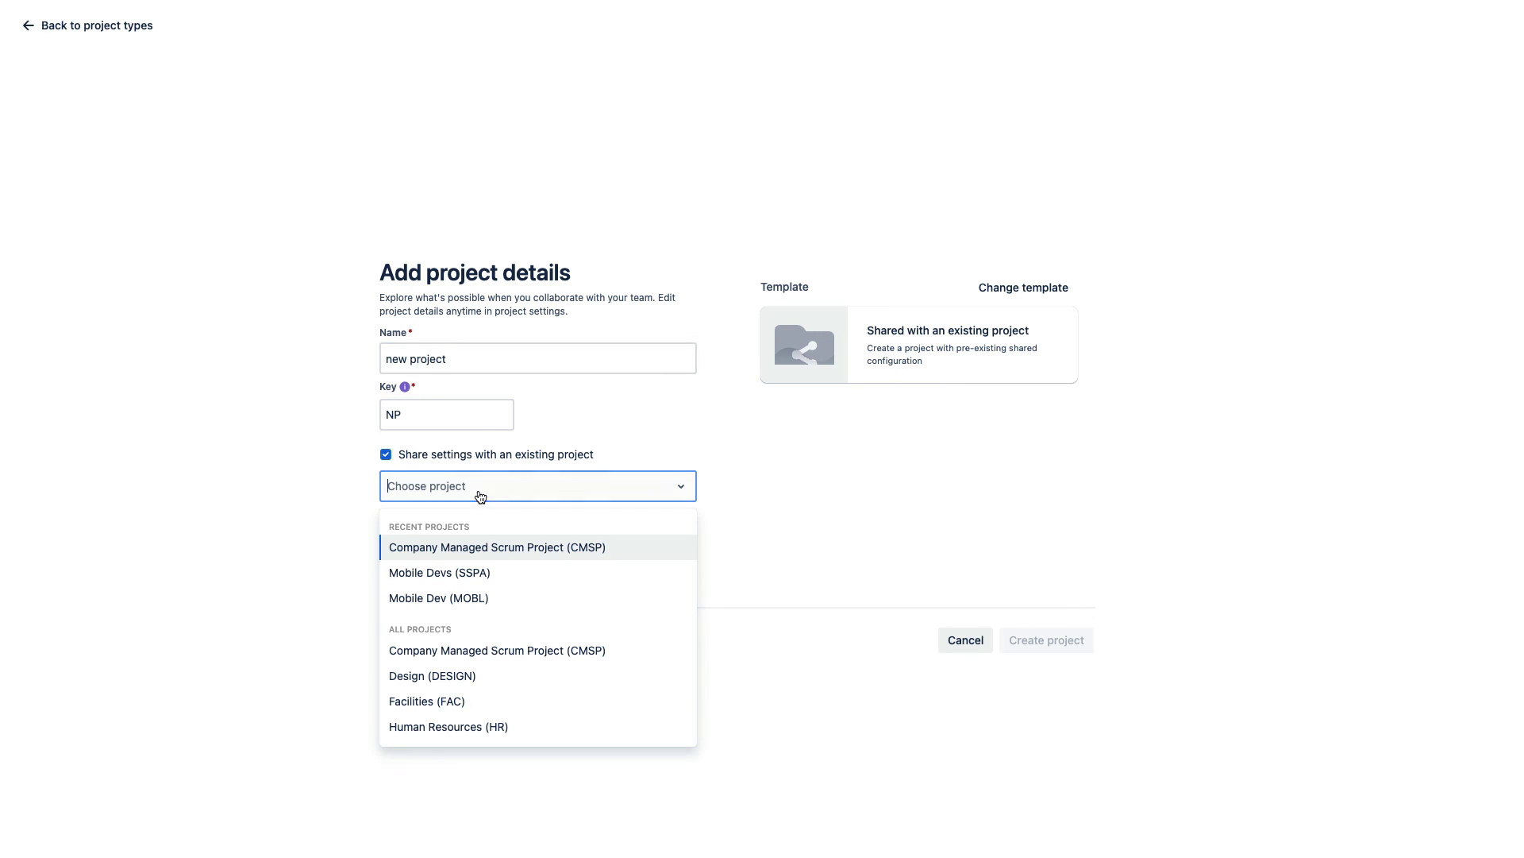
left_click(499, 546)
left_click(1024, 640)
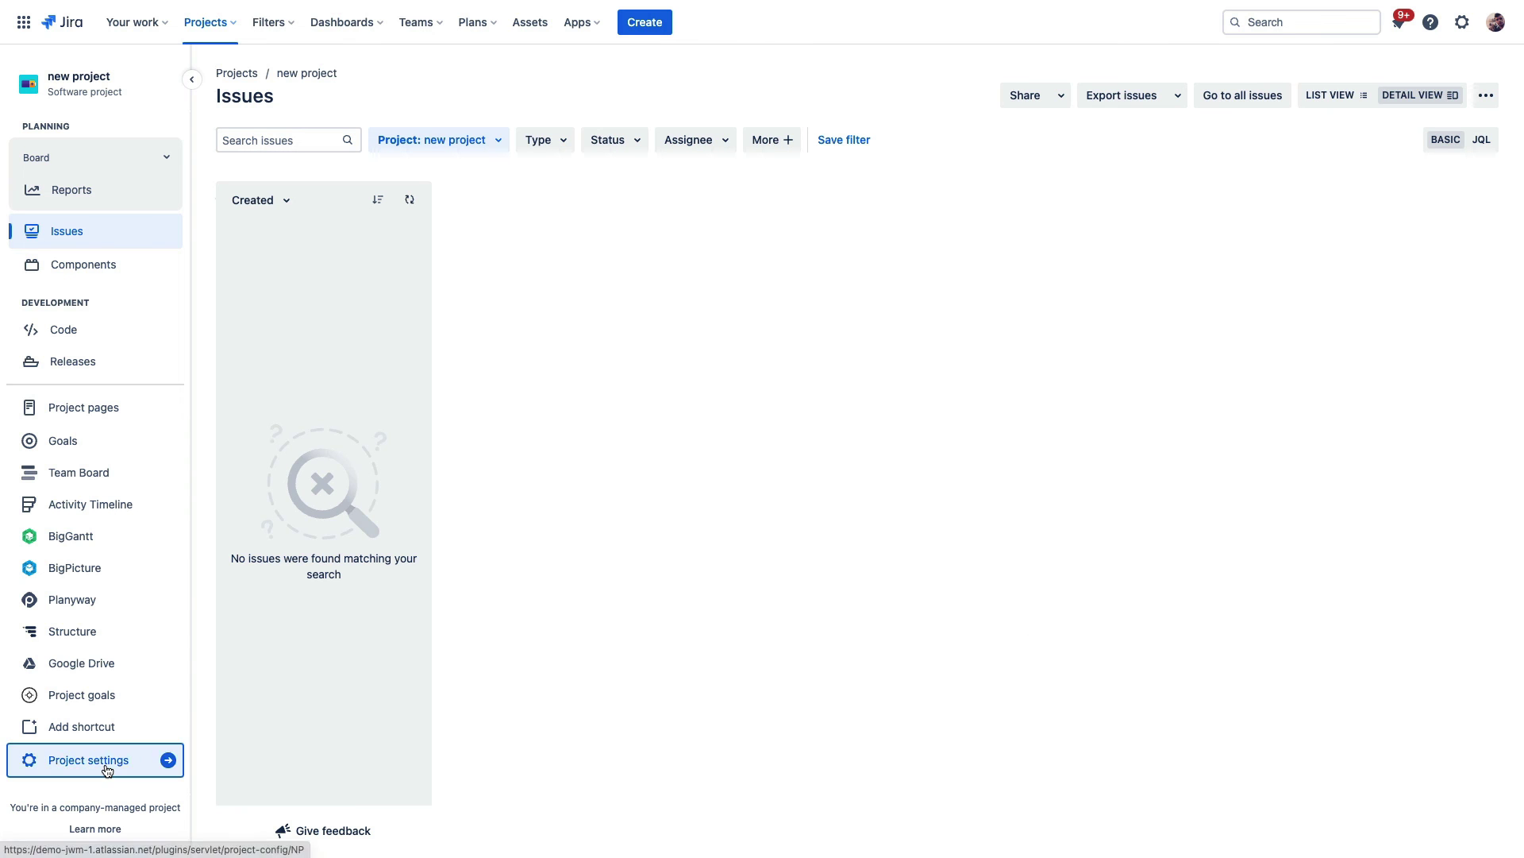
- View the new project's shared CMSP workflow copy as a diagram with To Do, In Progress, QA, Done
left_click(104, 761)
left_click(63, 459)
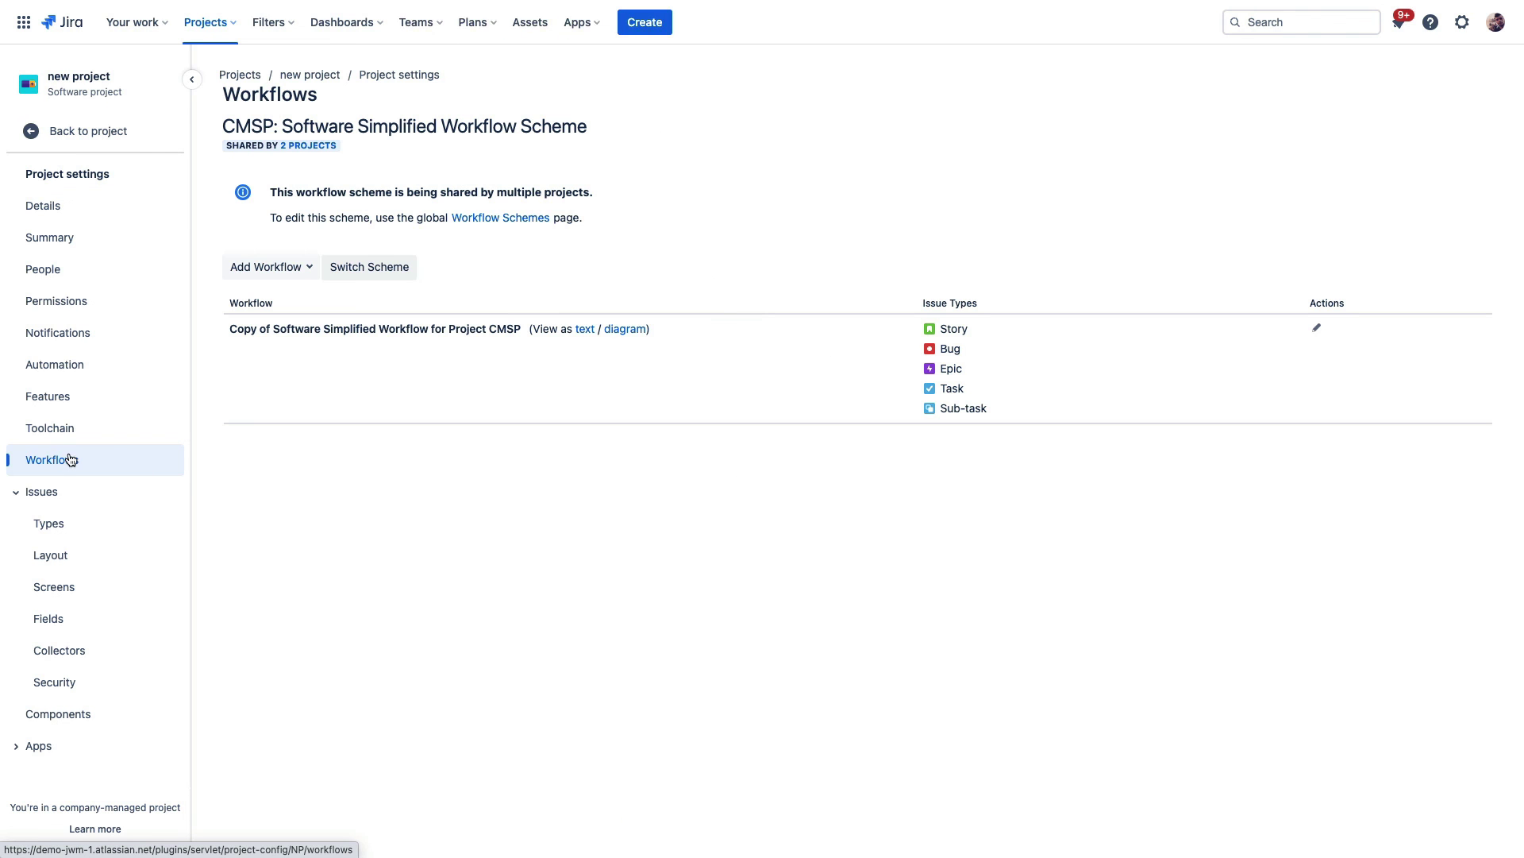
left_click(620, 332)
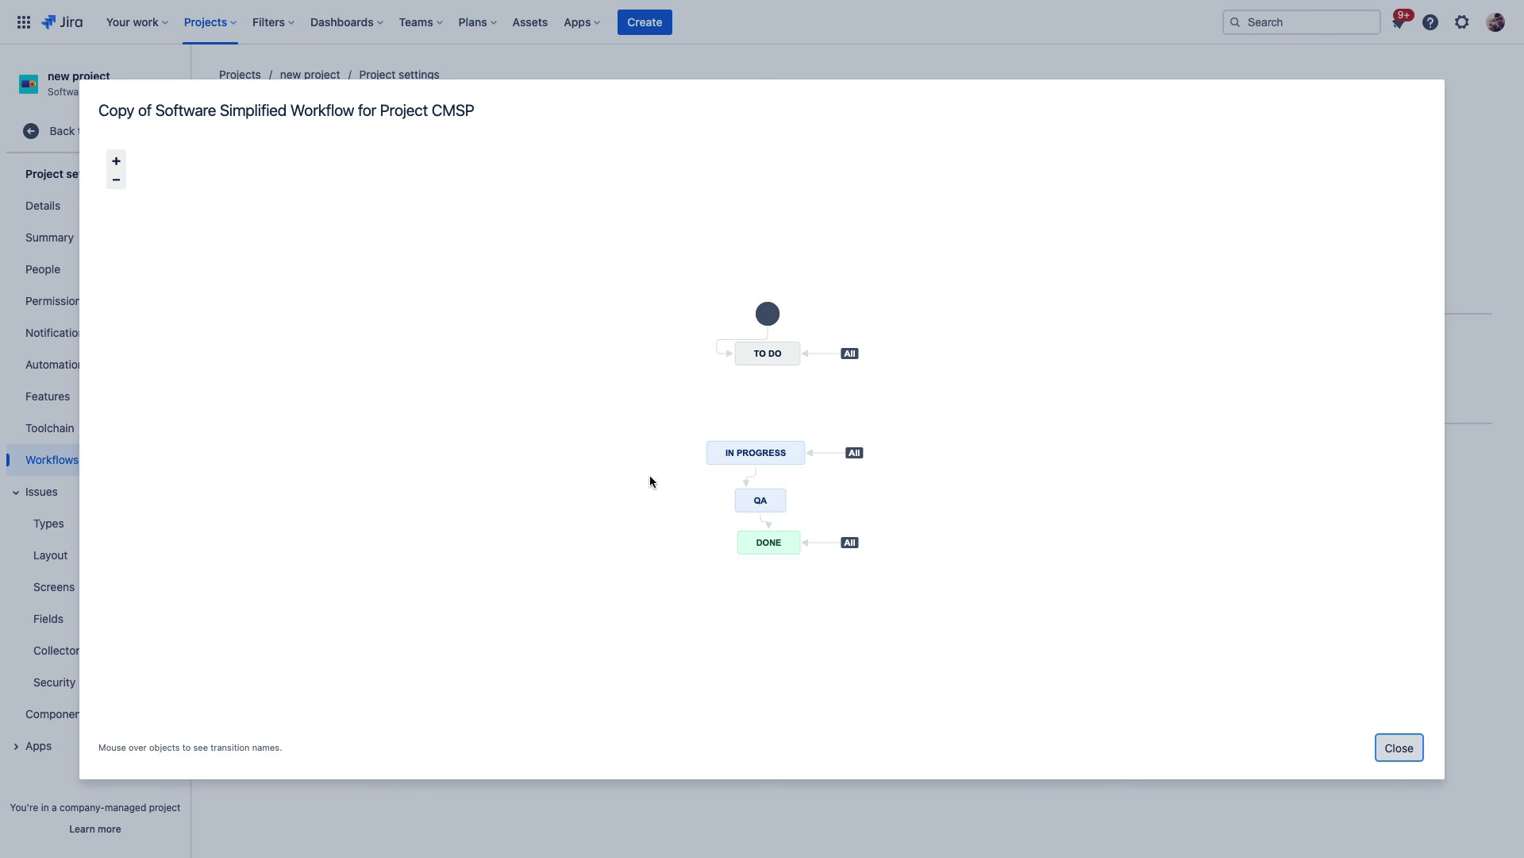
mouse_move(733, 490)
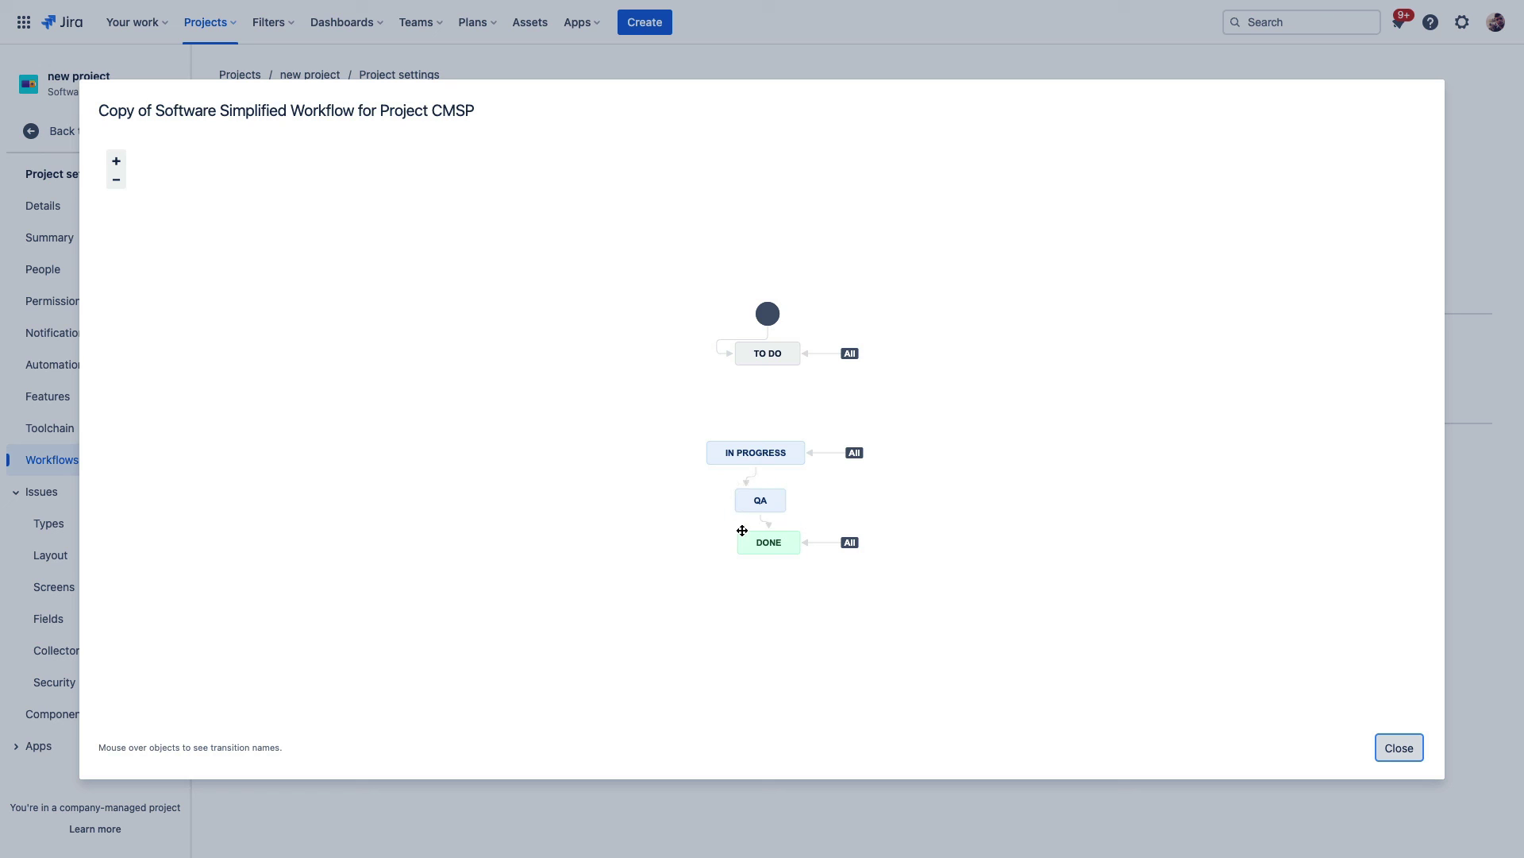